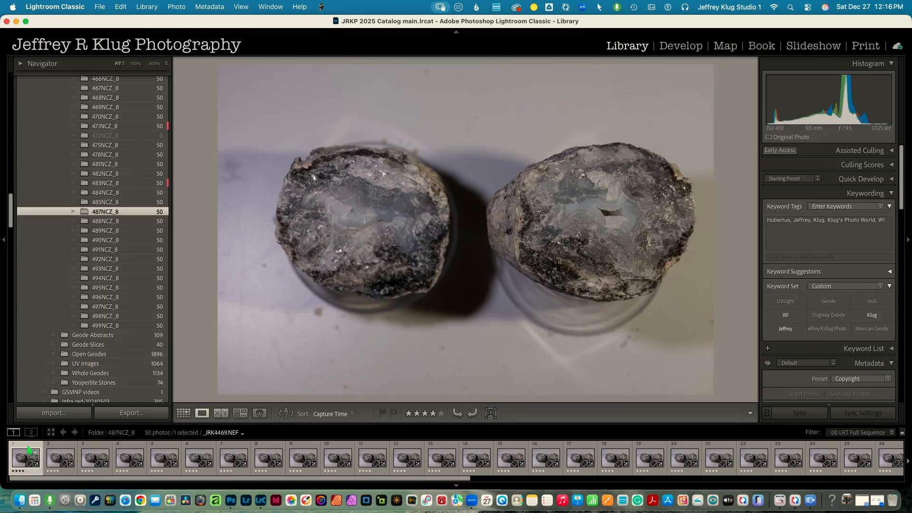
Compare the focus in early frames of the 487NCZ_8 sequence through frame 15, magnifying the debris around the left geode at 100%
left_click(48, 452)
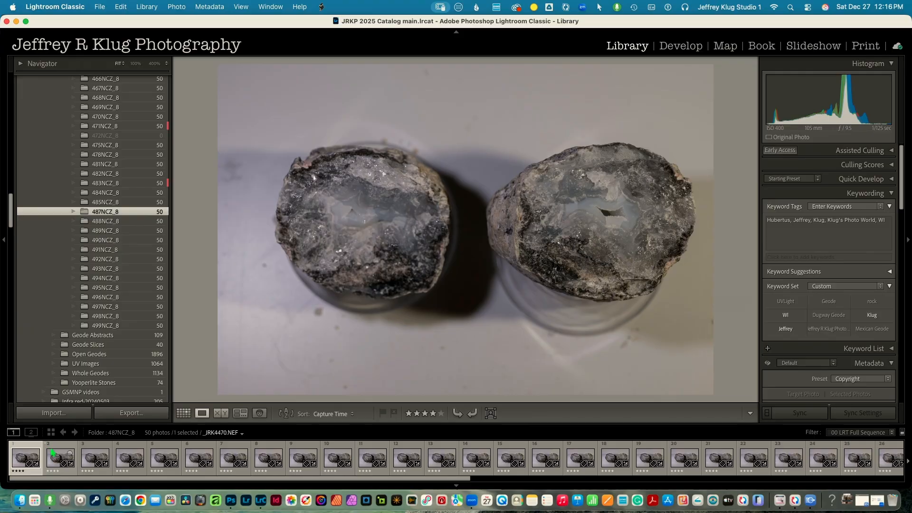
left_click(336, 448)
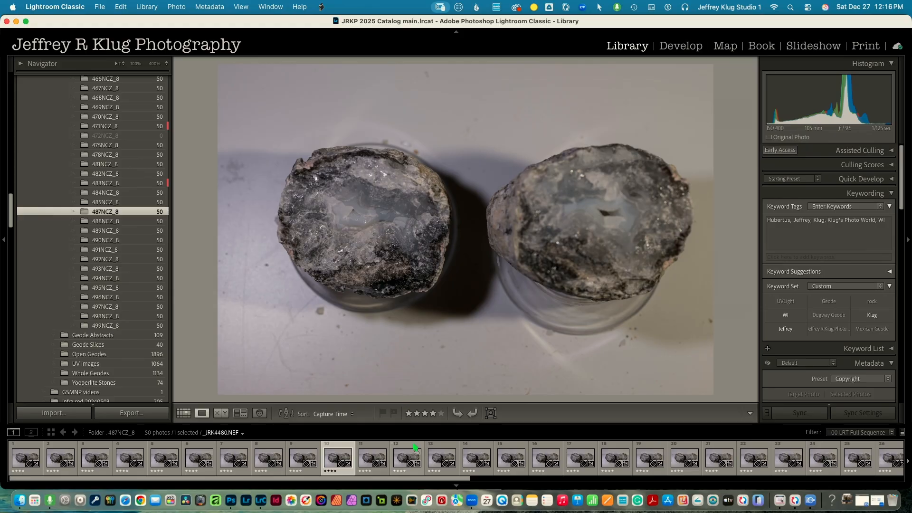
left_click(510, 456)
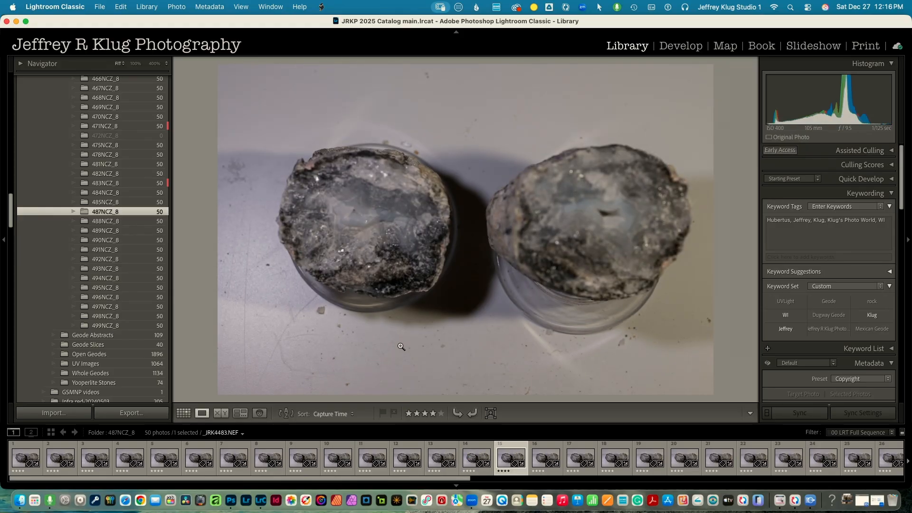
left_click(320, 311)
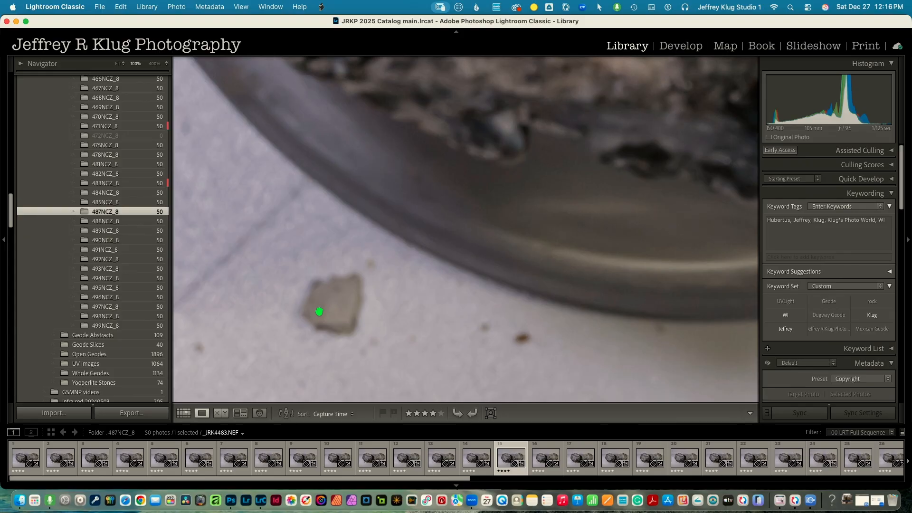
left_click(319, 311)
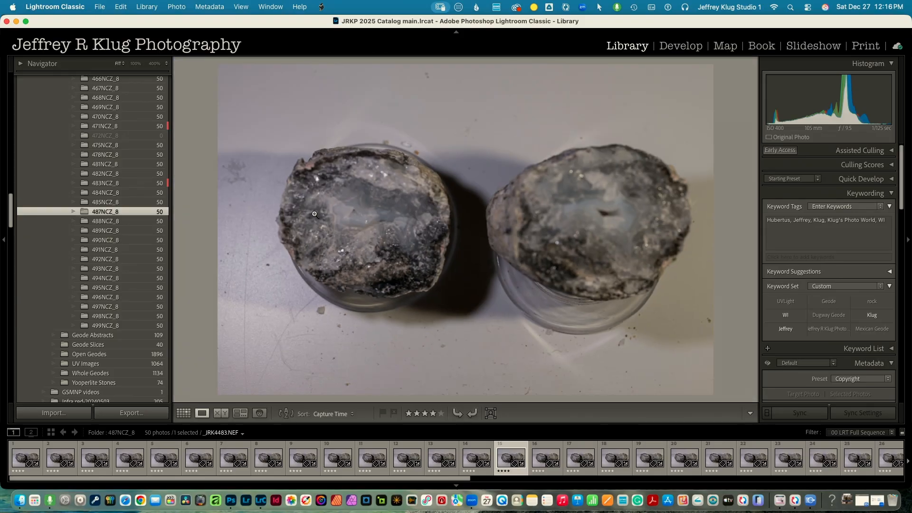
left_click(387, 144)
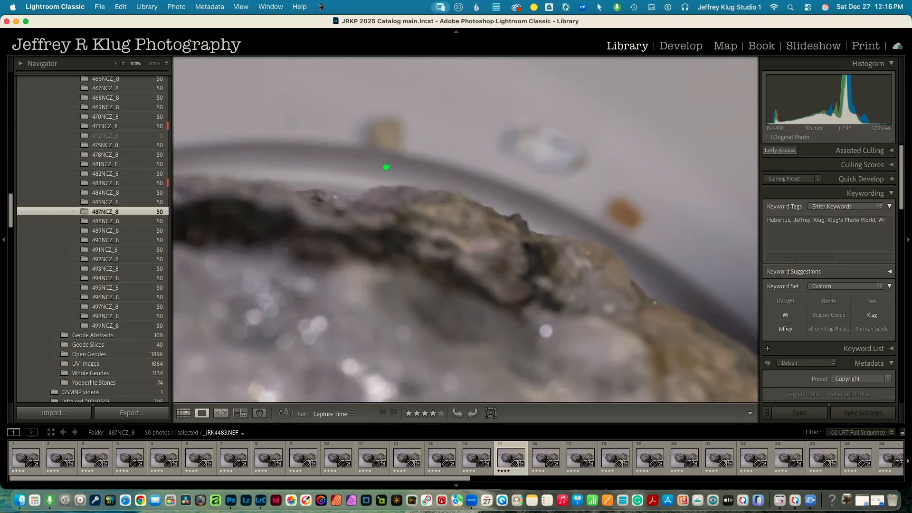
left_click_drag(385, 165, 375, 247)
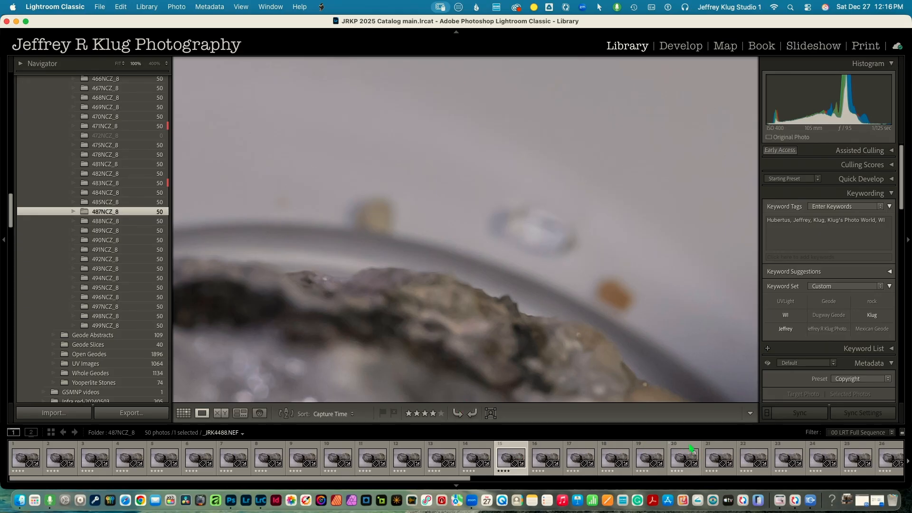
Examine how sharp the debris beside the left geode's glass stand is in frames 20, 25, 26 and 27 at 100%
left_click(692, 448)
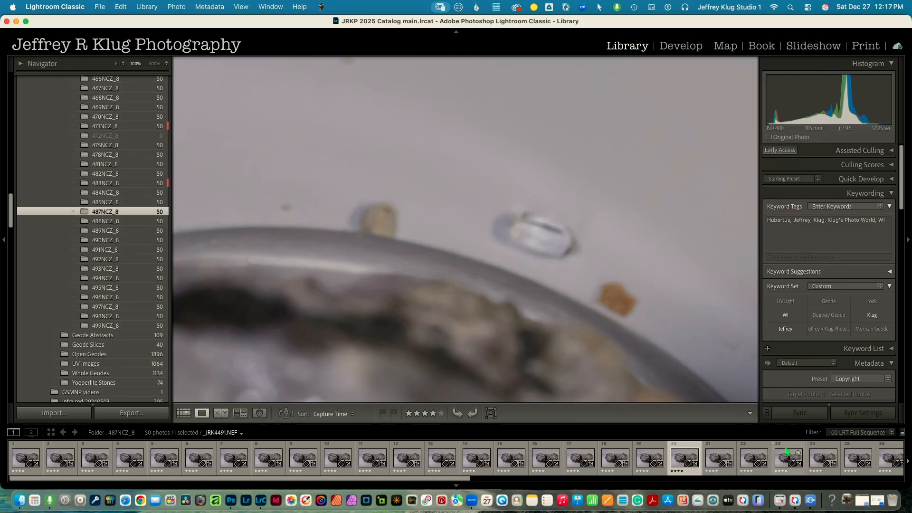
left_click(867, 448)
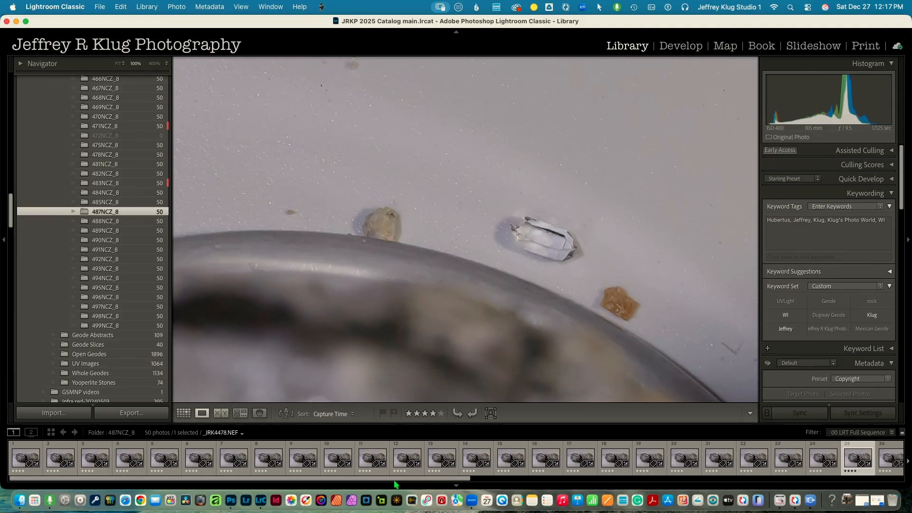
left_click_drag(404, 480, 535, 481)
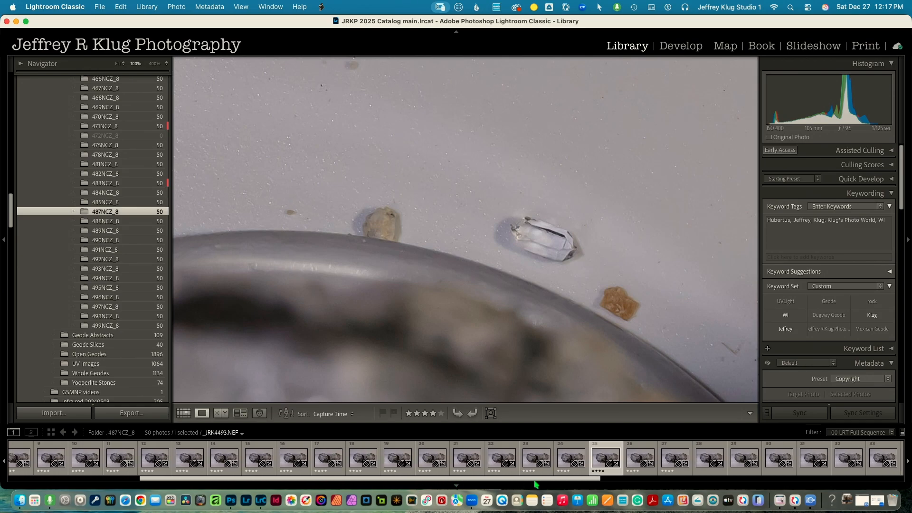
left_click(642, 448)
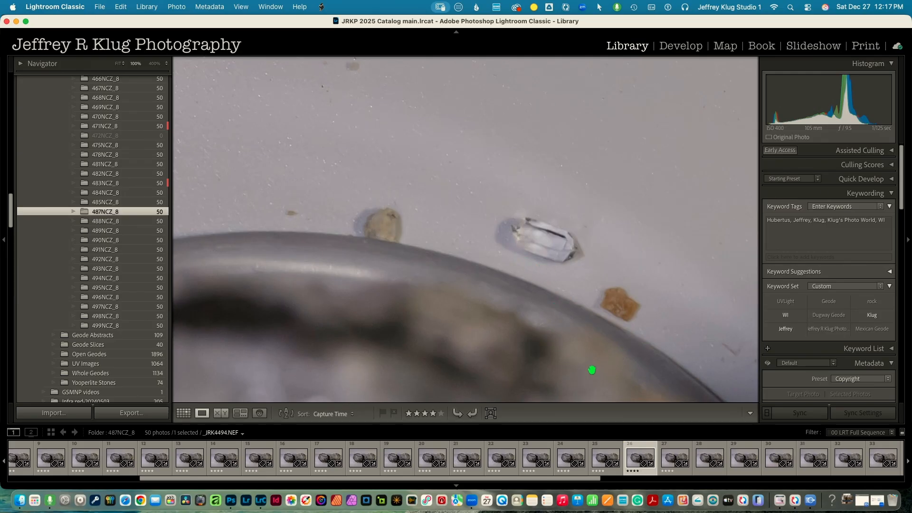
left_click(678, 447)
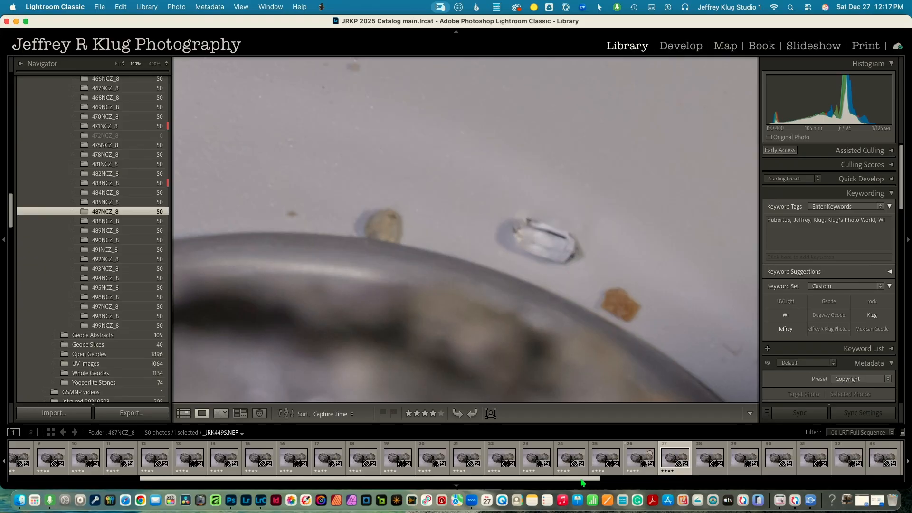
Select frames 1 to 27 in the grid and open them as layers of one document in Photoshop
left_click_drag(582, 483, 398, 484)
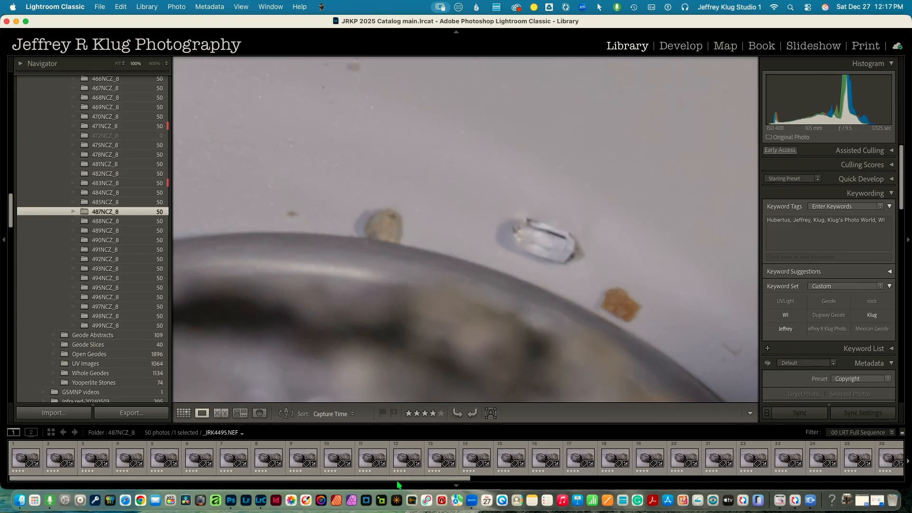
key("g")
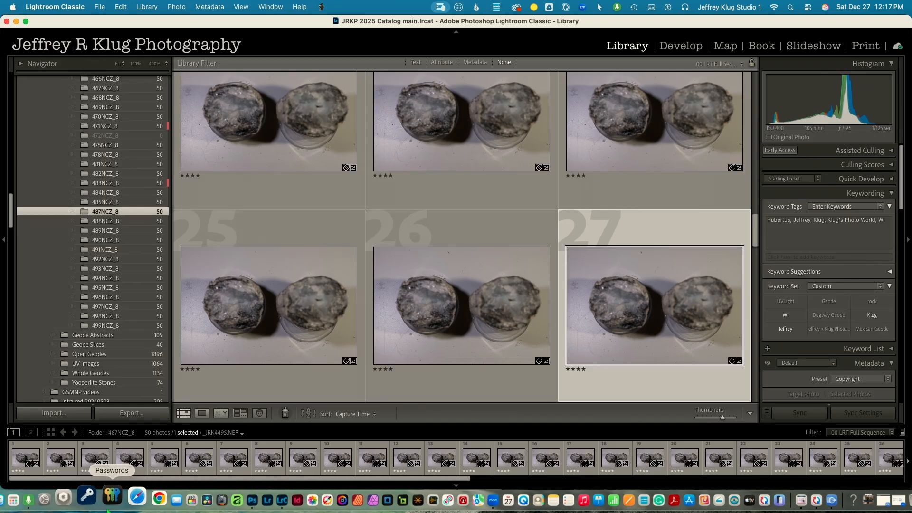
left_click(25, 452, "shift")
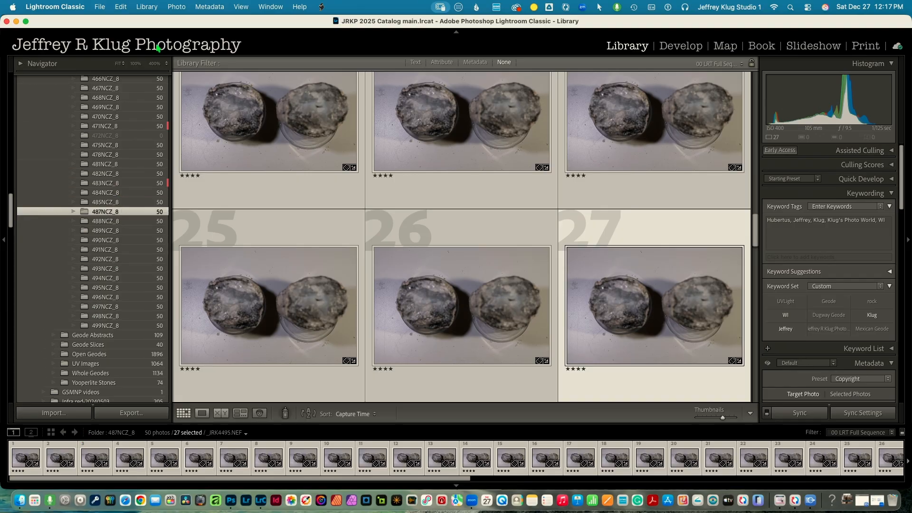
left_click(178, 6)
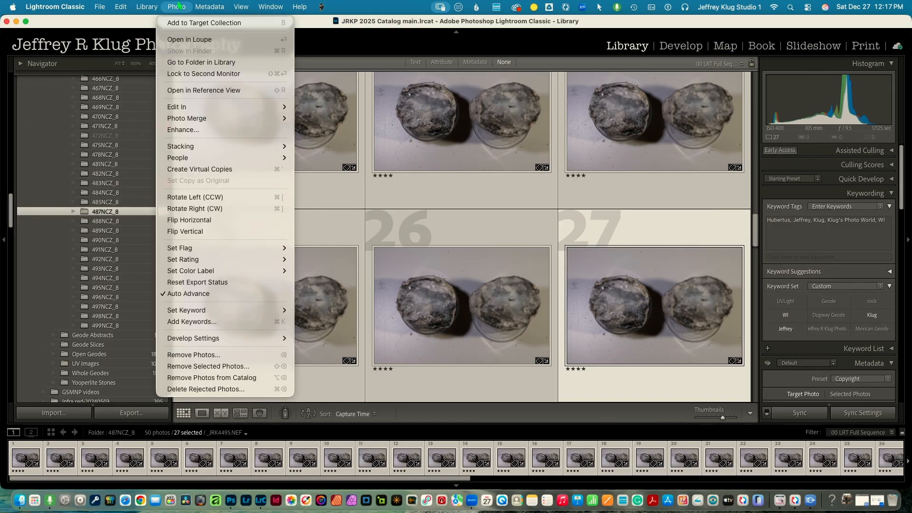
mouse_move(204, 107)
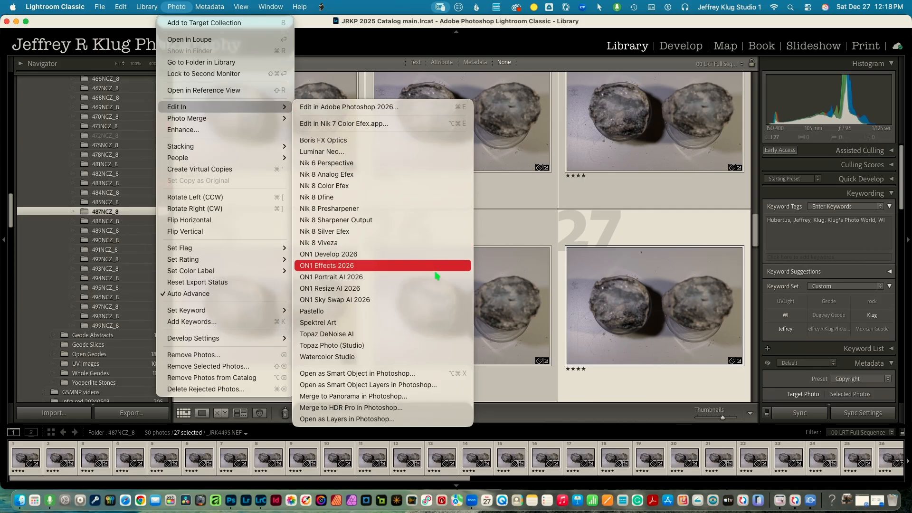
left_click(403, 420)
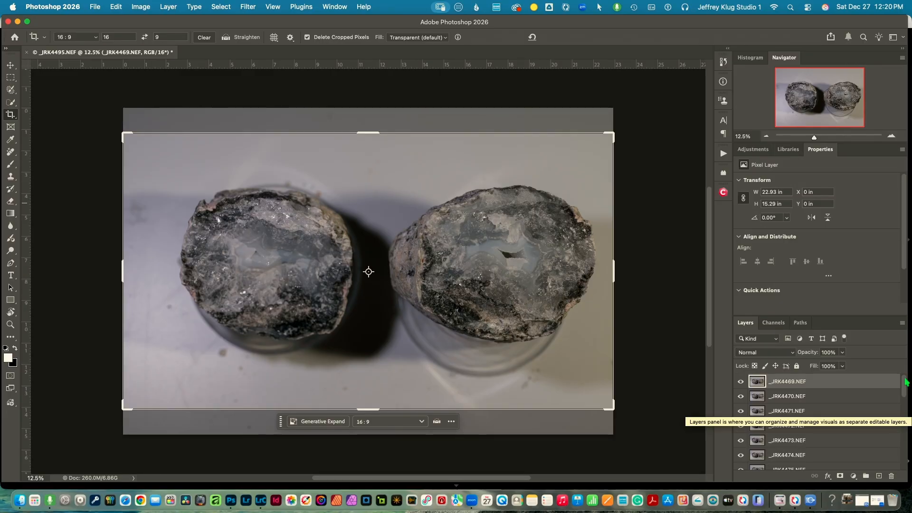
Select all the image layers and auto-align them with the Auto projection, without lens correction
left_click_drag(905, 382, 903, 467)
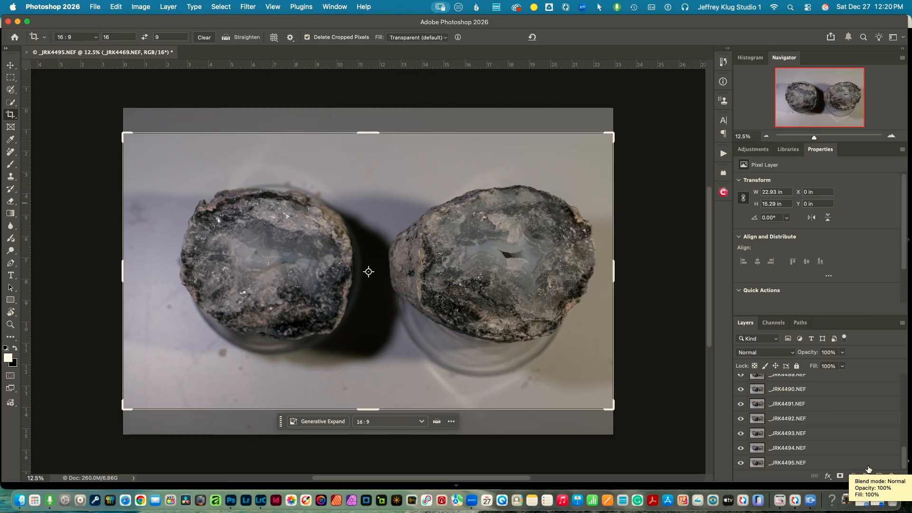
key("alt+super+a")
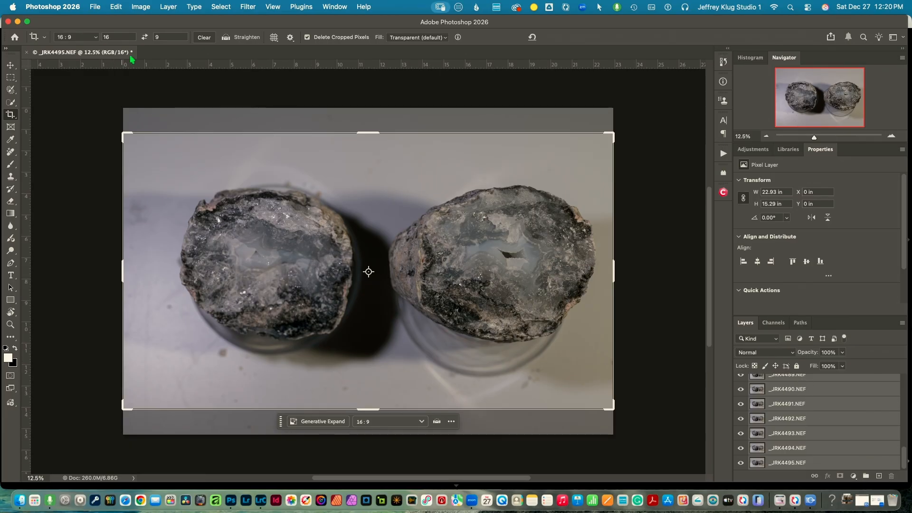
left_click(116, 7)
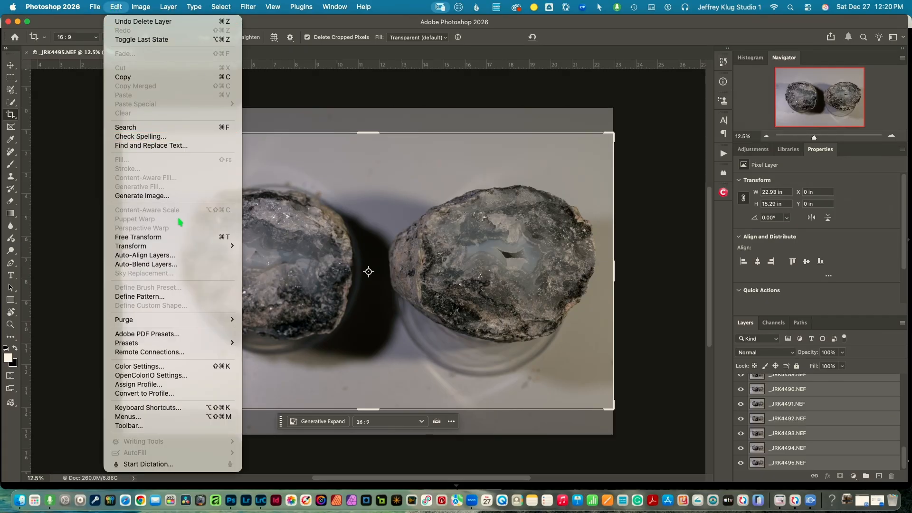
left_click(168, 258)
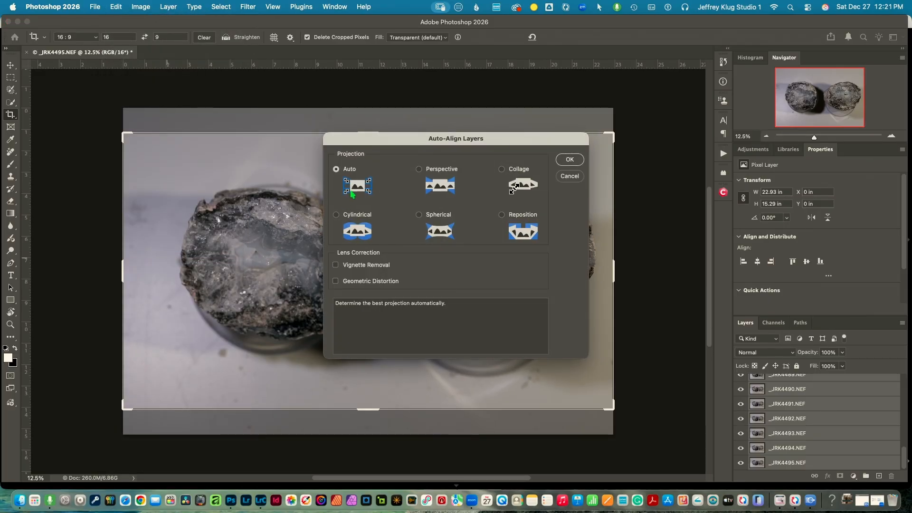
left_click(570, 161)
left_click(569, 160)
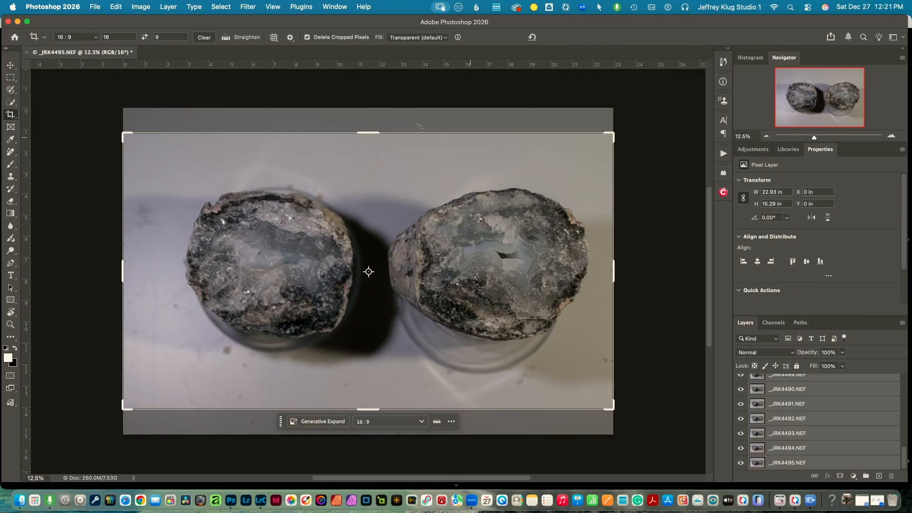
Auto-blend the aligned layers with Stack Images, Seamless Tones and Colors, and Content Aware Fill Transparent Areas
left_click(116, 7)
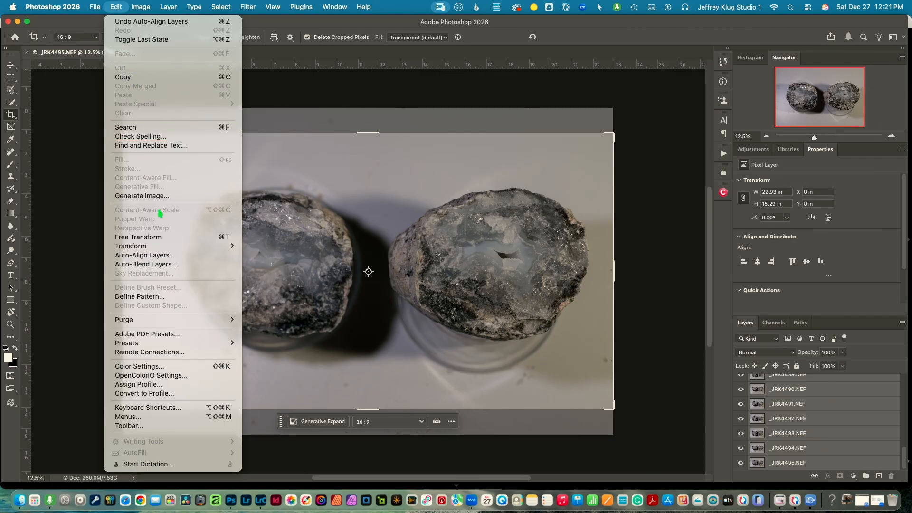
left_click(154, 266)
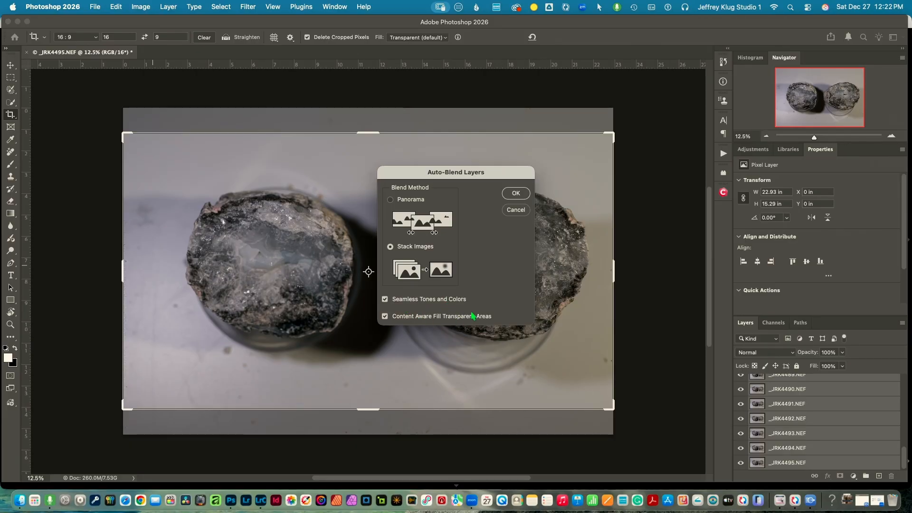
left_click(515, 192)
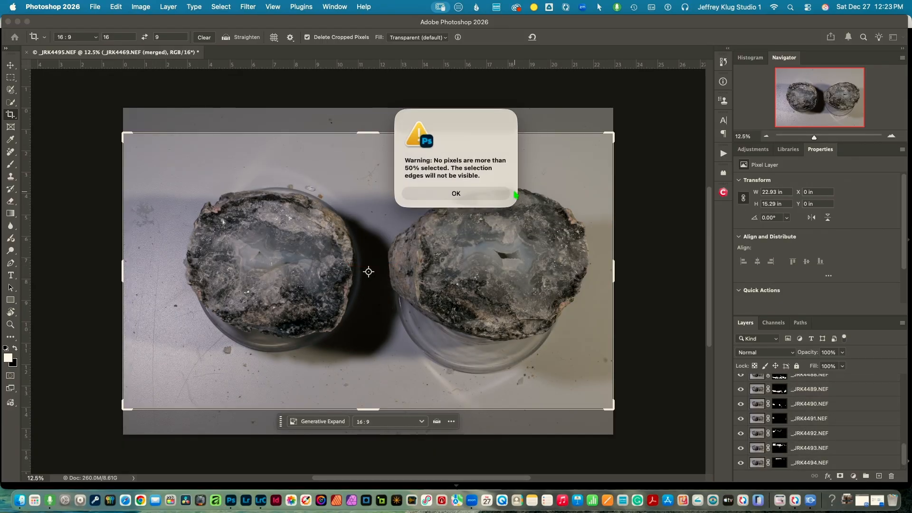
left_click(464, 193)
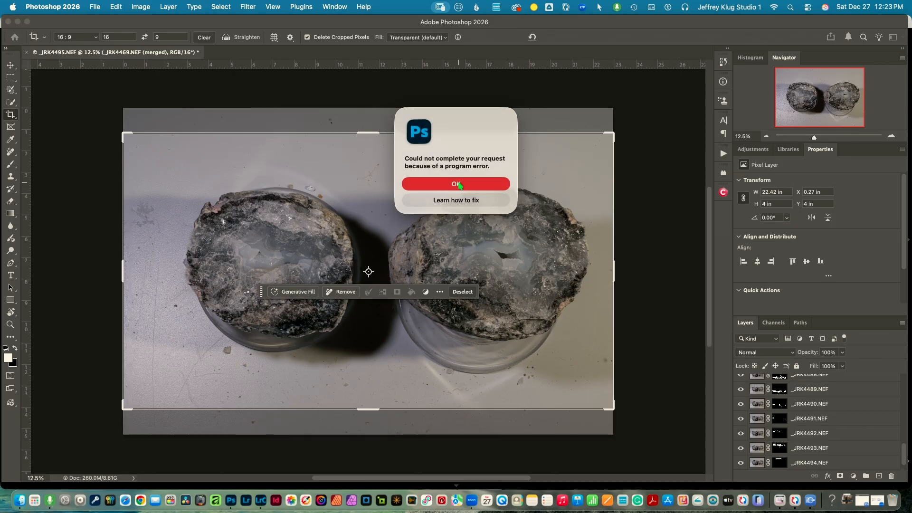
left_click(459, 183)
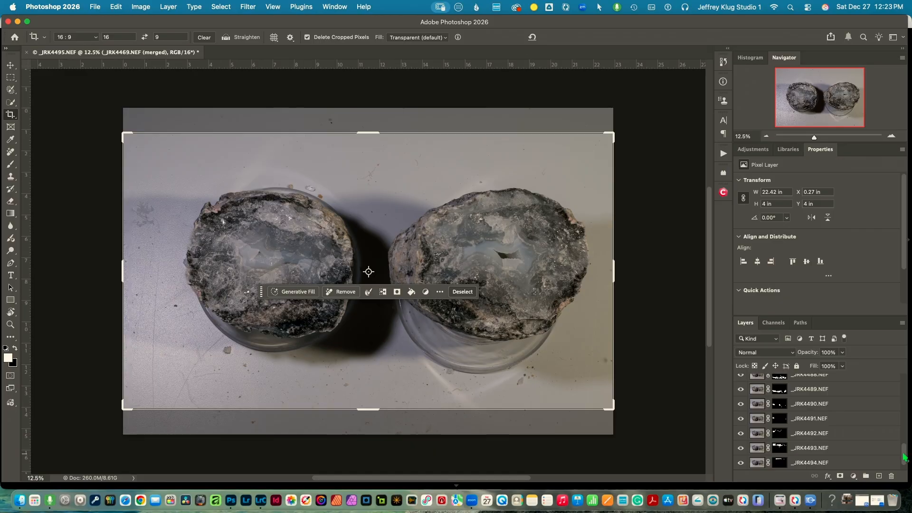
Delete the masked source layers _JRK4469.NEF through _JRK4495.NEF, keeping only the merged layer, and clear the leftover selection
scroll(904, 456, "down", 1)
left_click(870, 465)
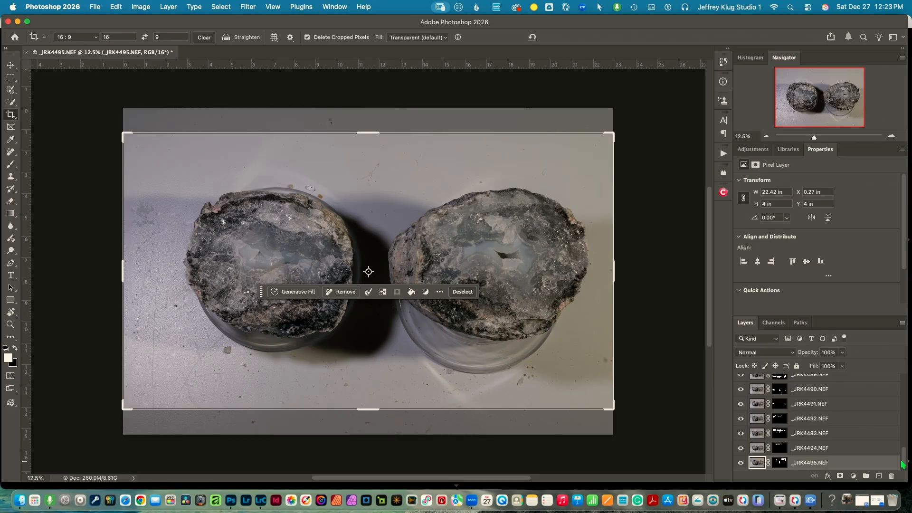
scroll(903, 461, "up", 3)
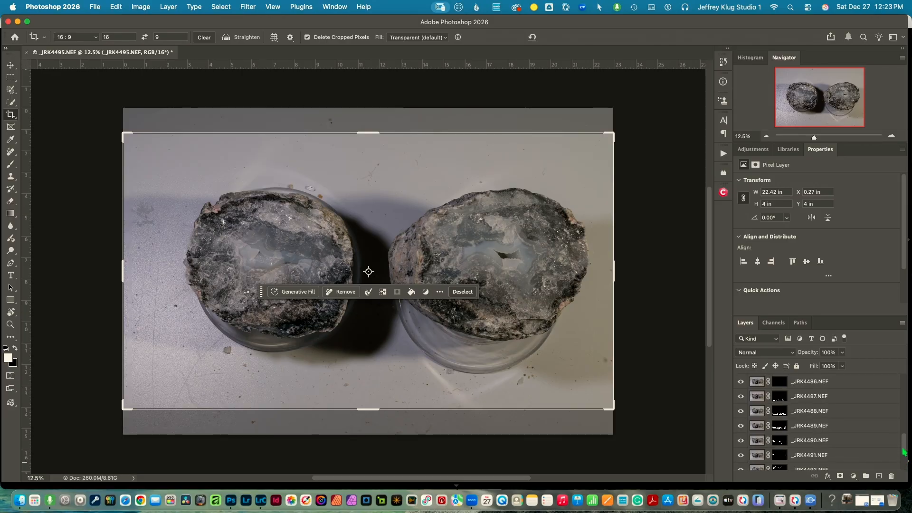
left_click_drag(903, 451, 872, 390)
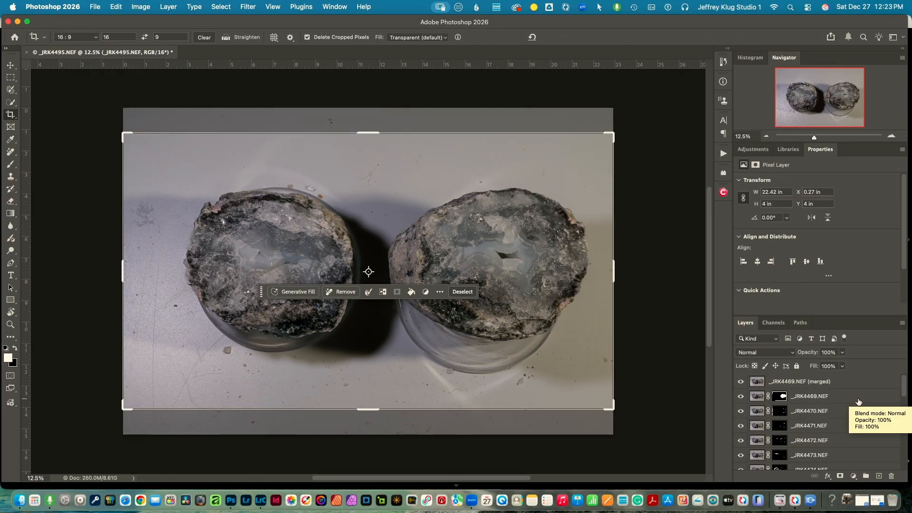
left_click(858, 401, "shift")
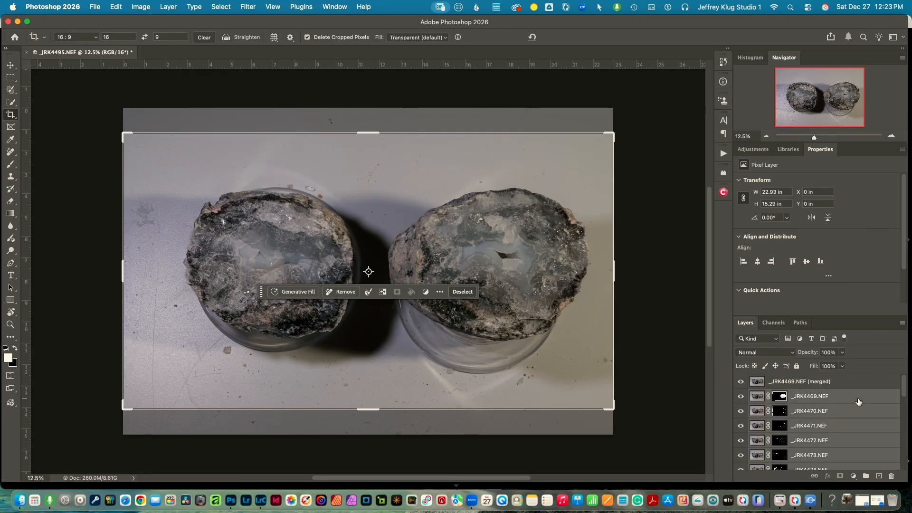
left_click(891, 477)
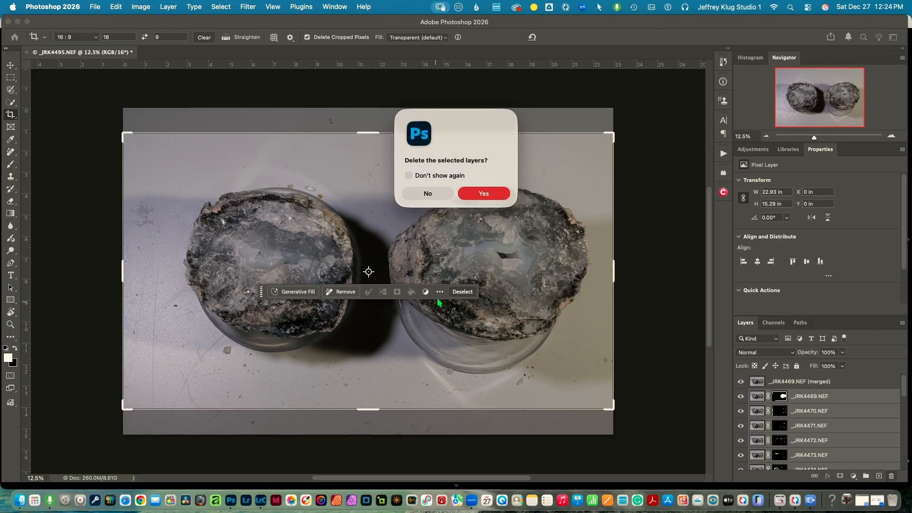
left_click(485, 193)
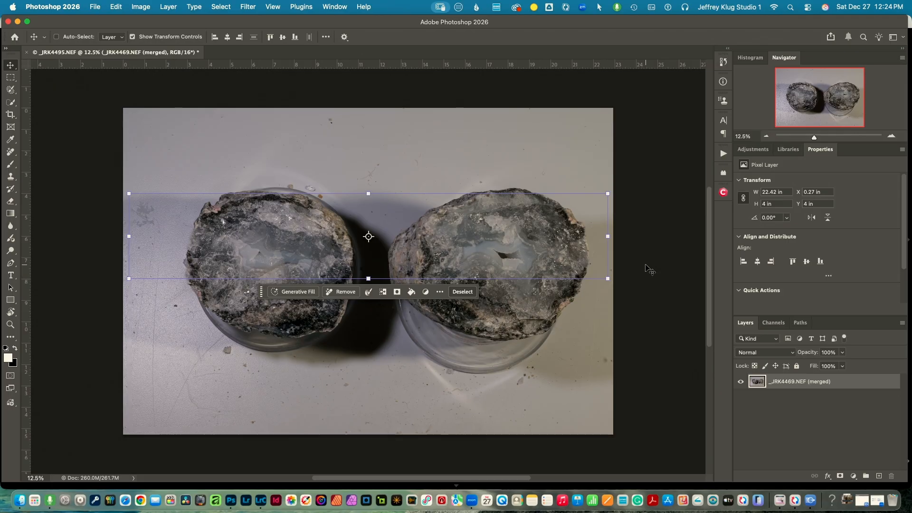
key("super+d")
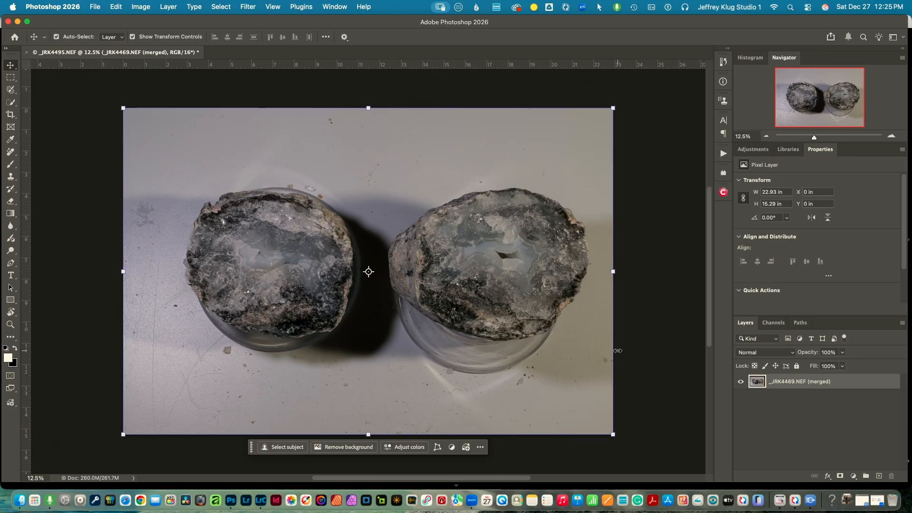
Remove the merged layer's background and quick-select the leftover glass base below the left geode, excluding the rock itself
left_click(348, 450)
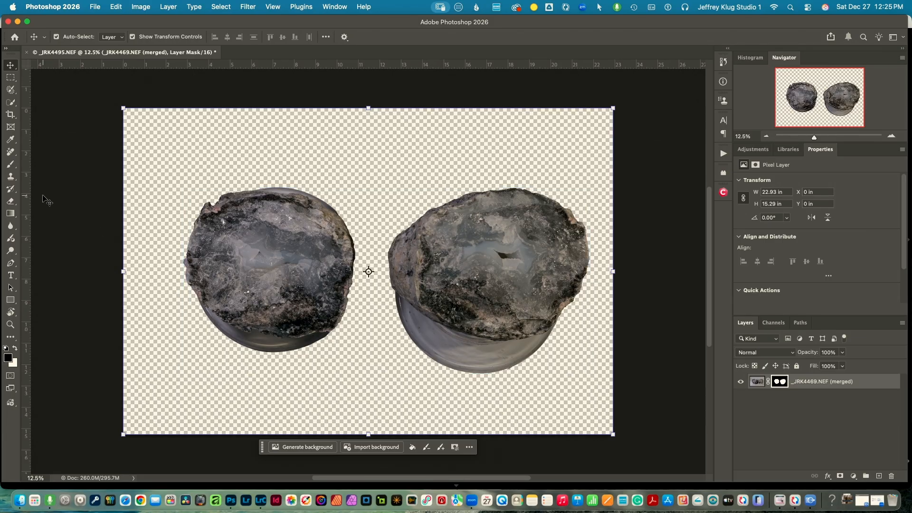
left_click(11, 103)
right_click(13, 104)
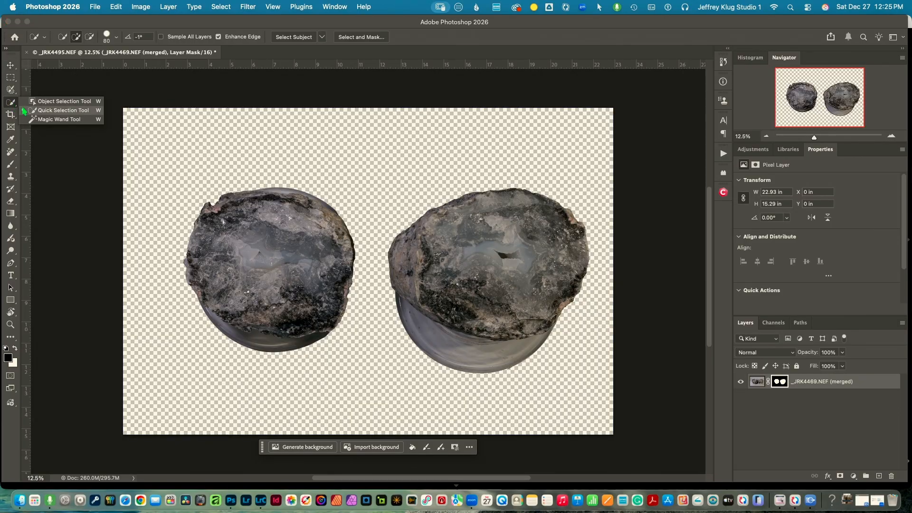
left_click(44, 114)
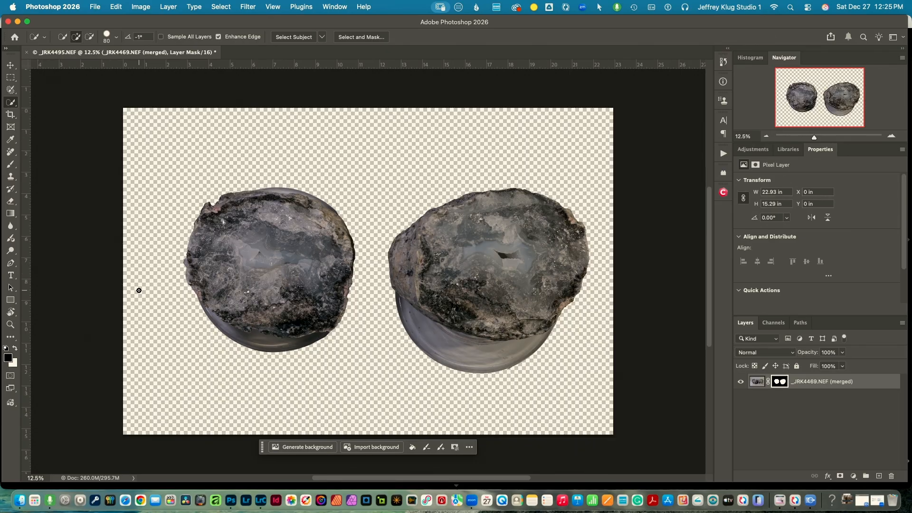
key("z")
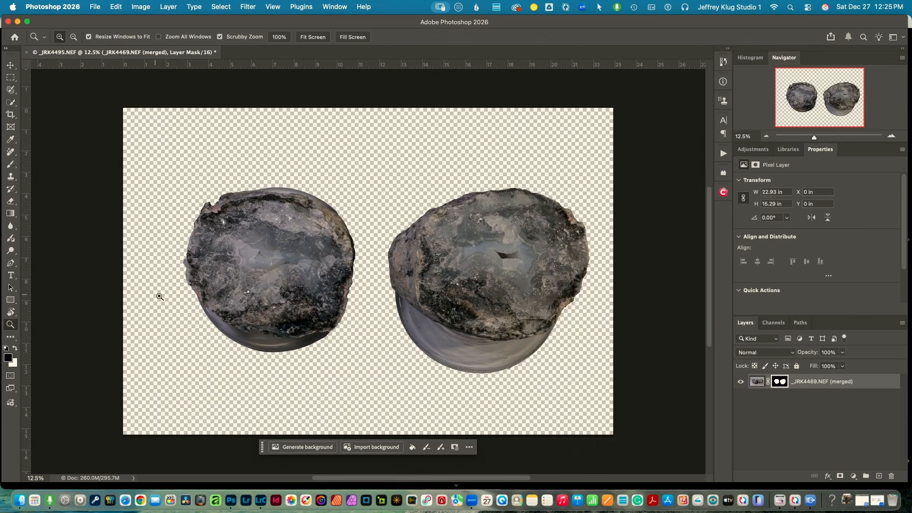
left_click(232, 330)
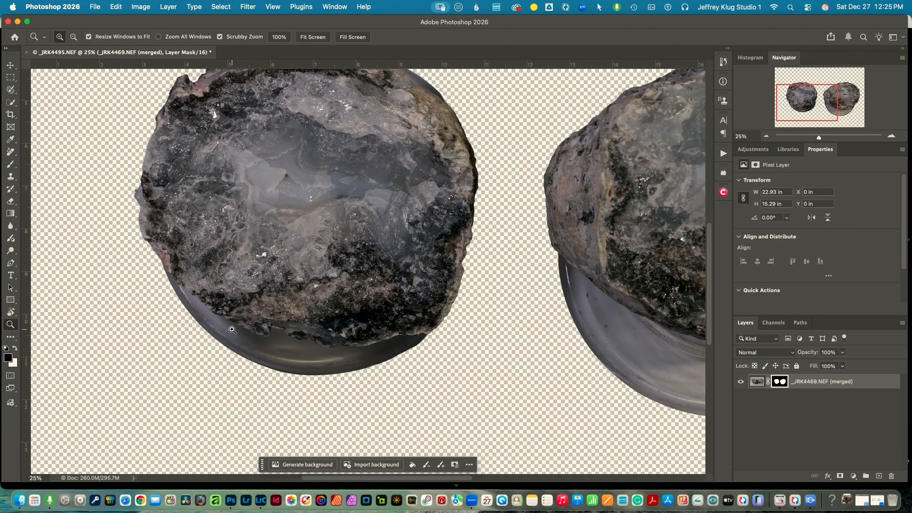
key("w")
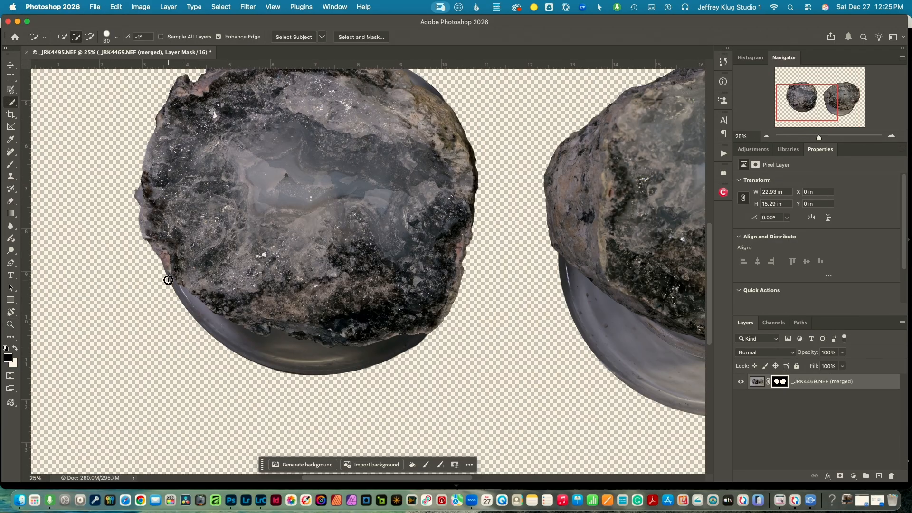
mouse_move(171, 283)
left_mouse_down()
mouse_move(216, 328)
mouse_move(281, 352)
mouse_move(368, 363)
mouse_move(427, 348)
mouse_move(406, 348)
left_mouse_up()
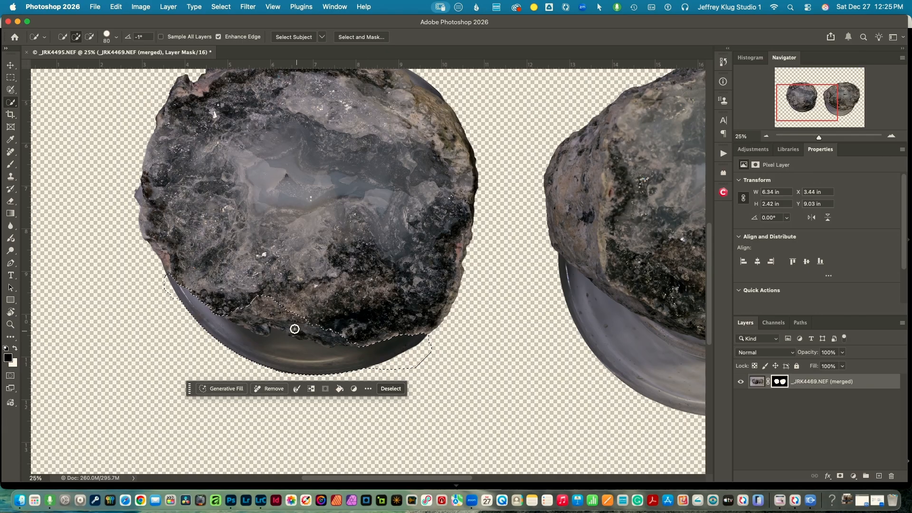
key("alt")
Fill the selected glass area below the left geode with black on the layer mask, Normal mode at 100% opacity, and deselect
left_click(781, 384)
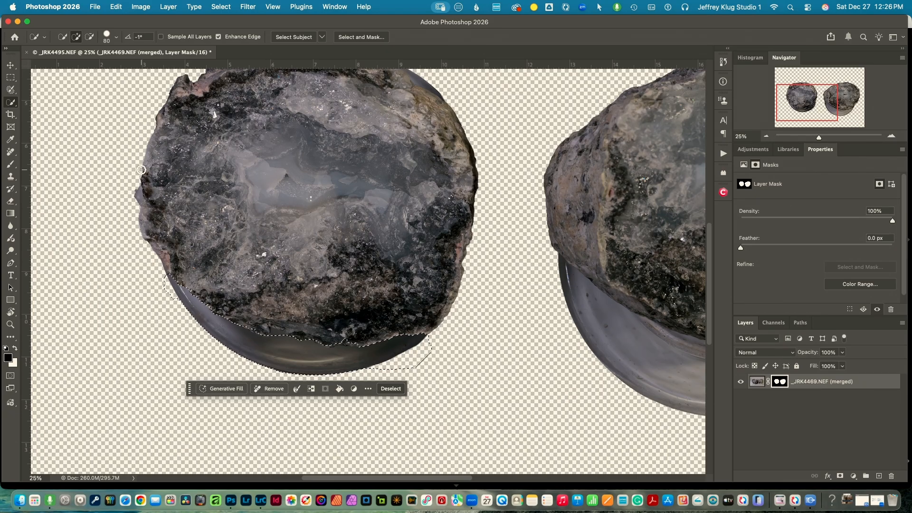
left_click(114, 7)
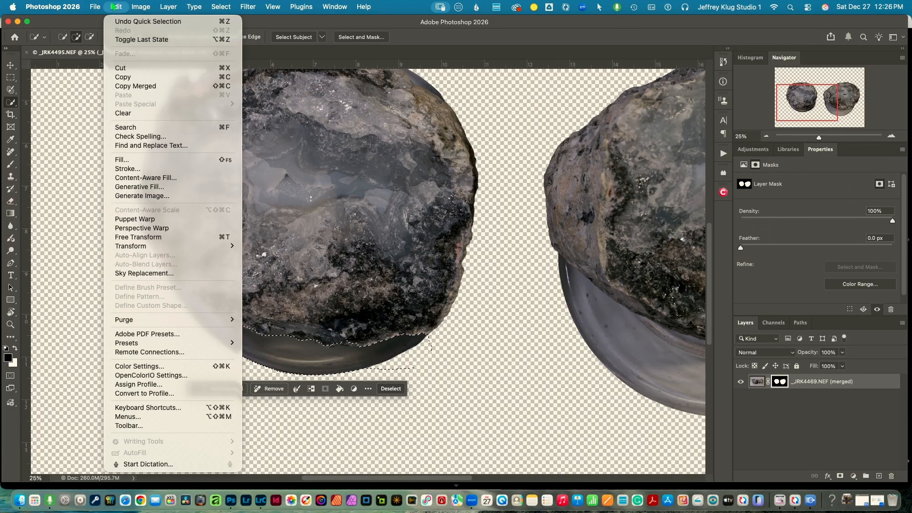
left_click(145, 159)
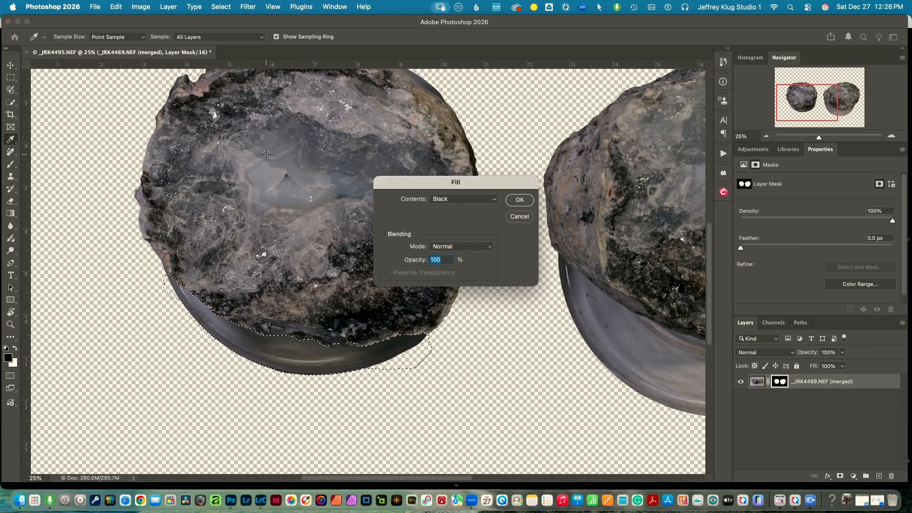
left_click(520, 200)
key("w")
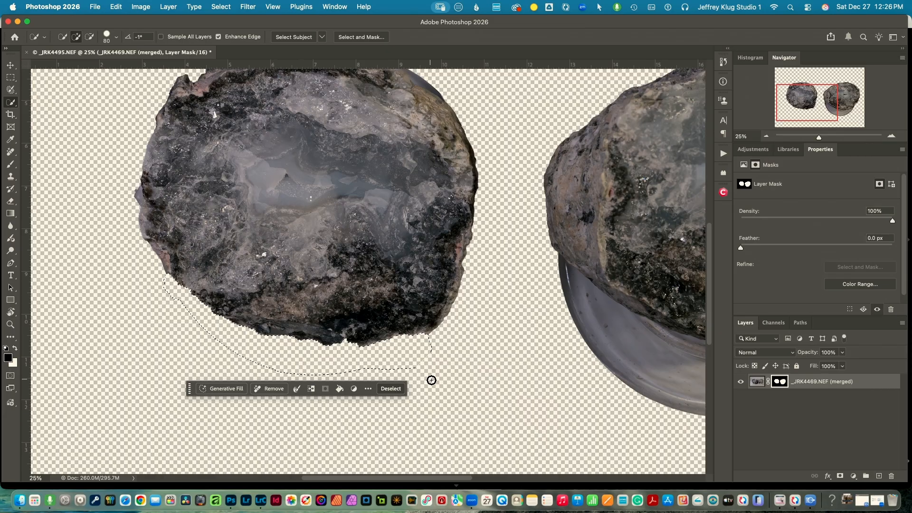
key("super+d")
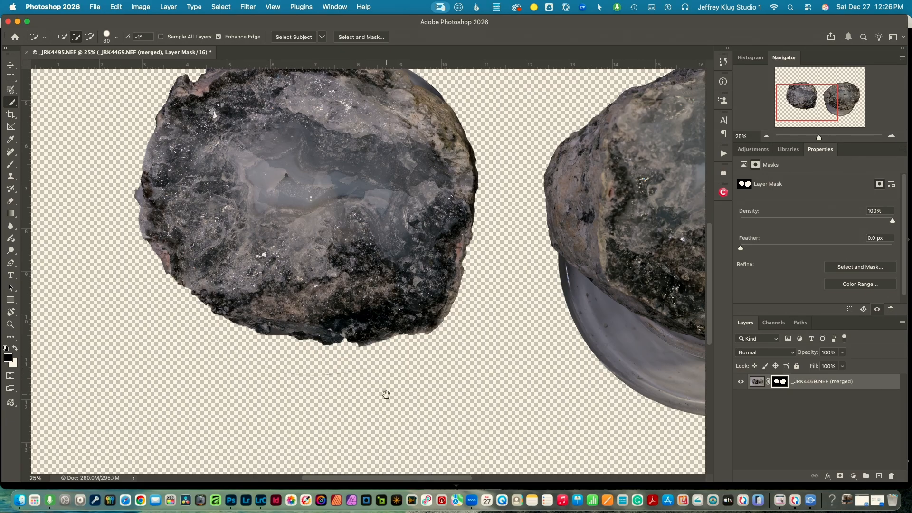
Quick-select the glass base below the right geode on the merged layer's image, keeping the rock out of the selection
mouse_move(385, 392)
left_mouse_down()
mouse_move(193, 374)
mouse_move(109, 389)
left_mouse_up()
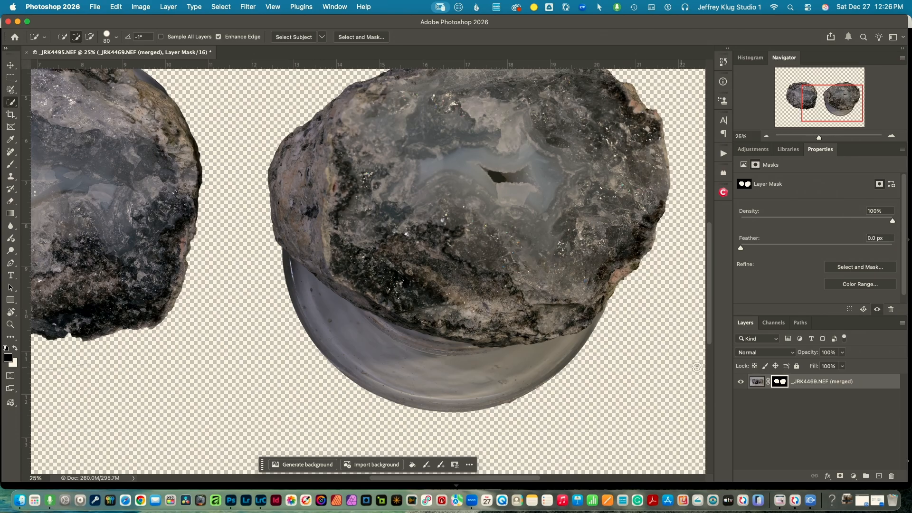
left_click(757, 382)
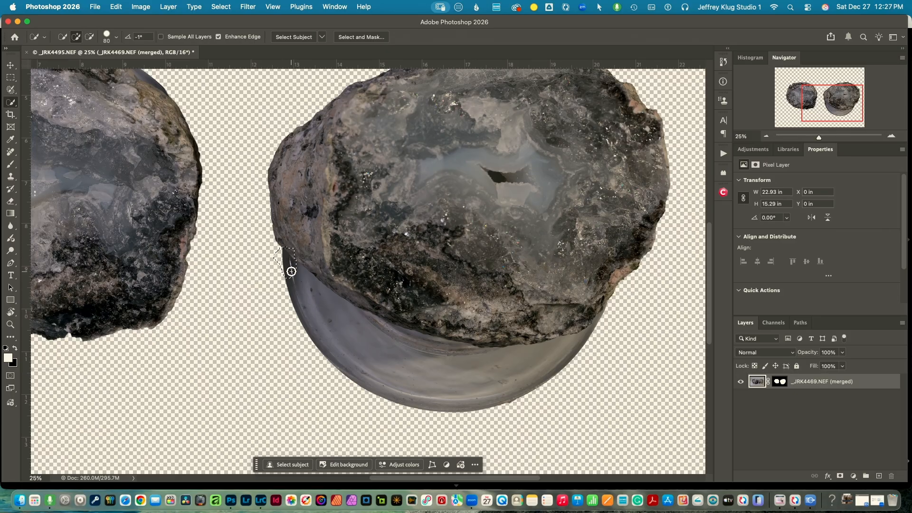
mouse_move(291, 272)
left_mouse_down()
mouse_move(356, 338)
mouse_move(446, 377)
mouse_move(547, 372)
mouse_move(607, 311)
left_mouse_up()
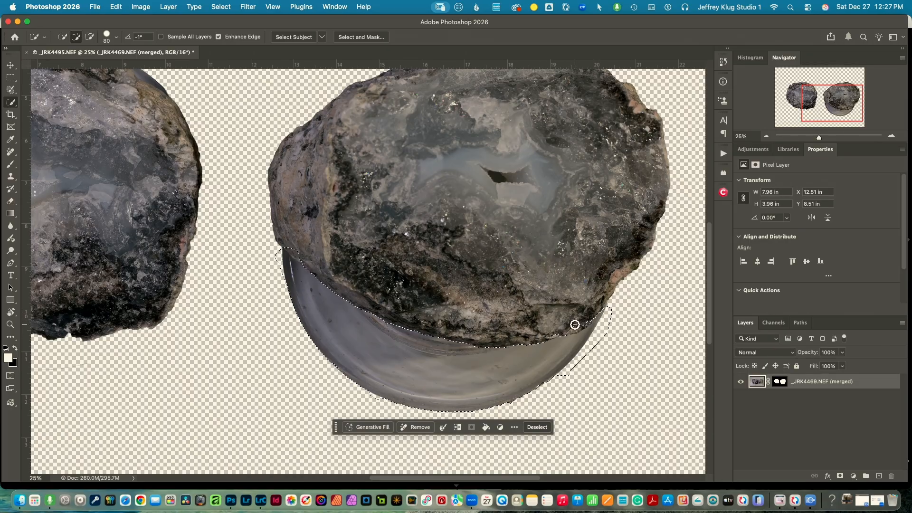
key("alt")
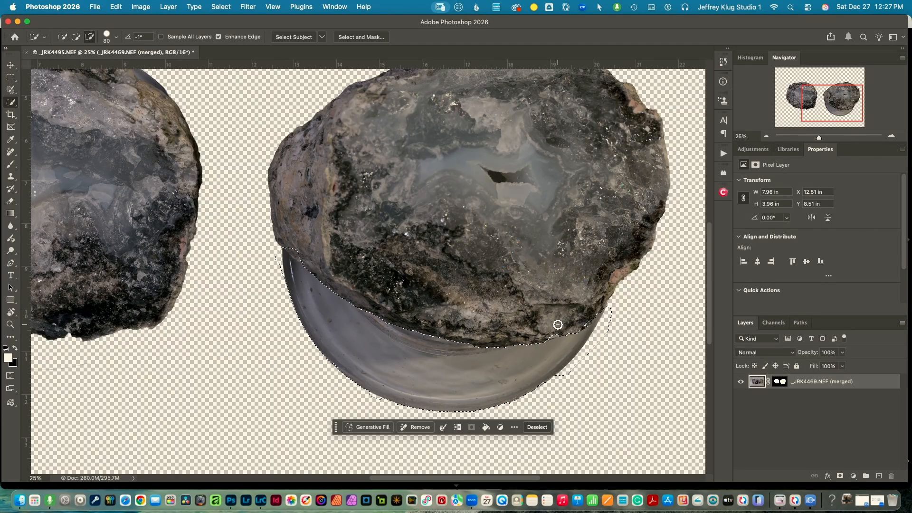
key("alt")
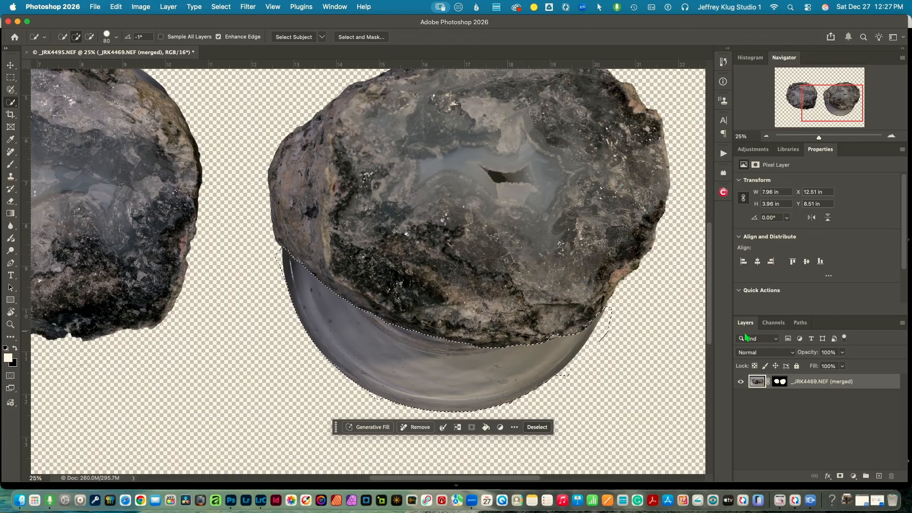
Fill the selected glass area below the right geode with black on the layer mask and clear the selection
left_click(779, 382)
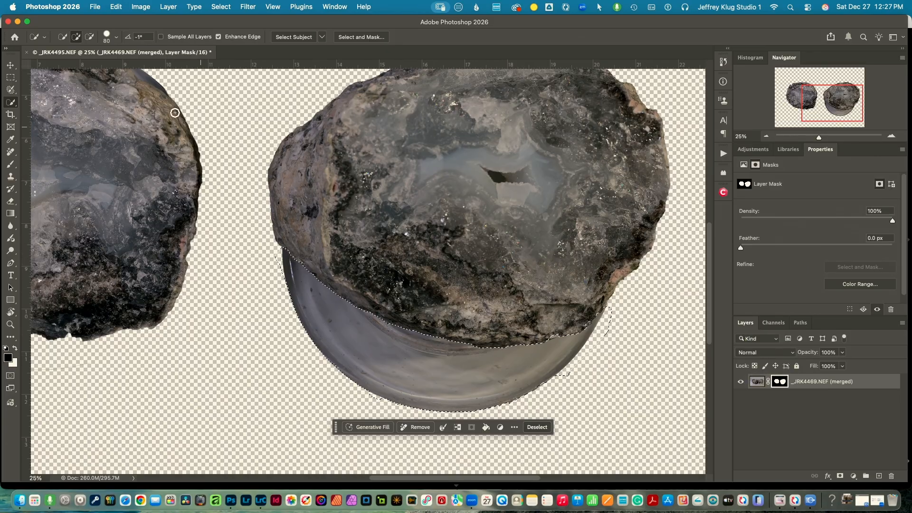
left_click(117, 7)
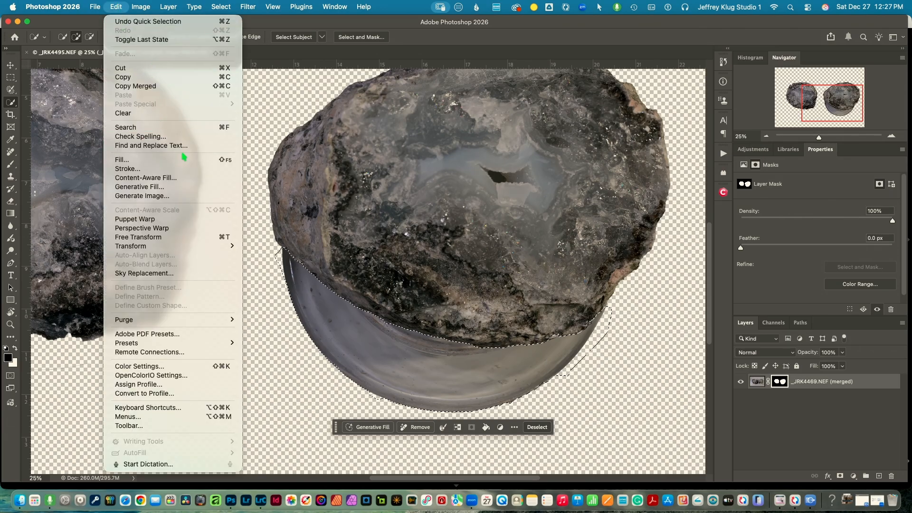
left_click(185, 163)
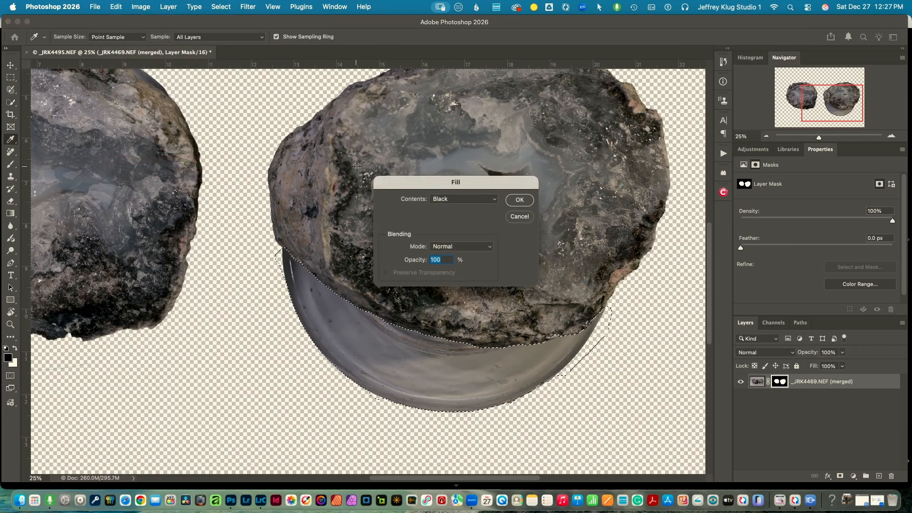
left_click(523, 199)
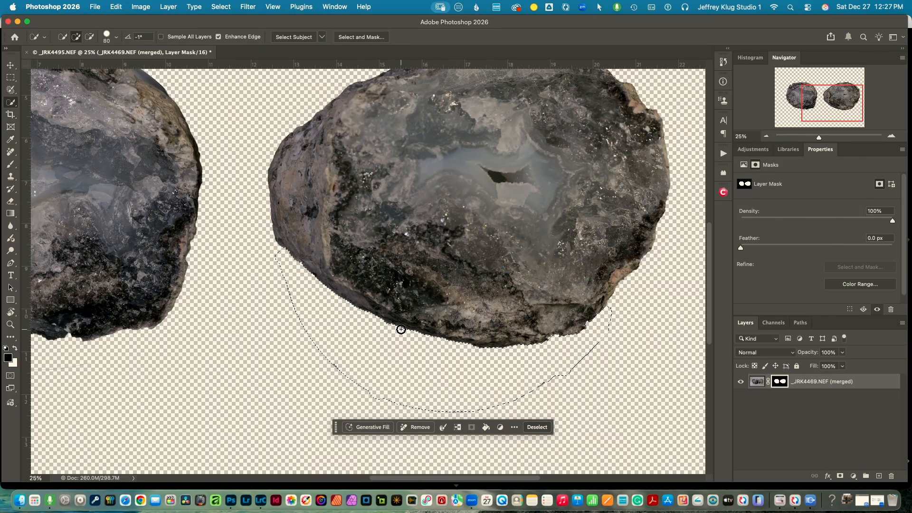
key("super+d")
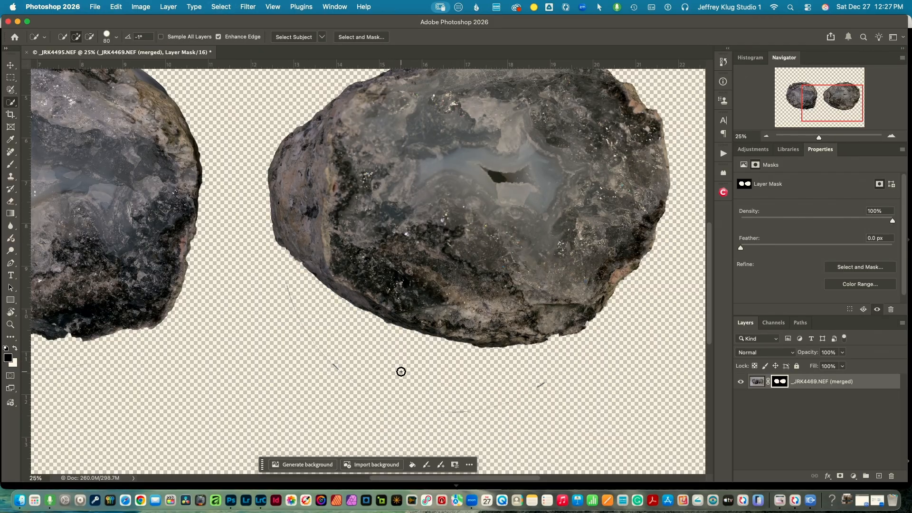
Add a new layer beneath the merged geode layer and fill it with black at 100% opacity
left_click(879, 477)
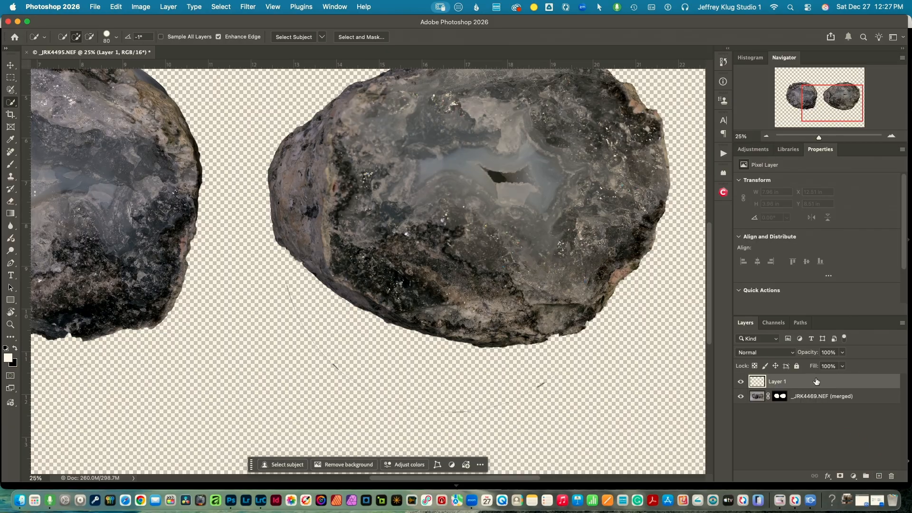
left_click_drag(816, 381, 823, 409)
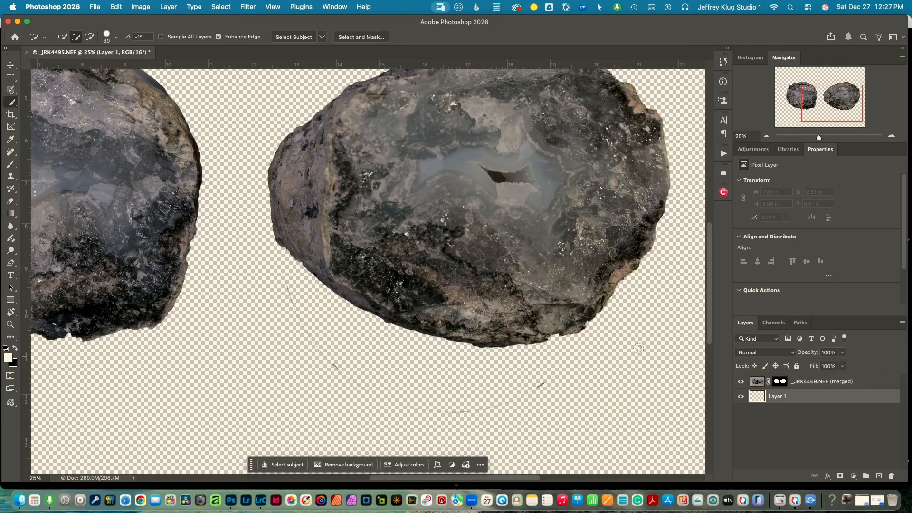
left_click(116, 6)
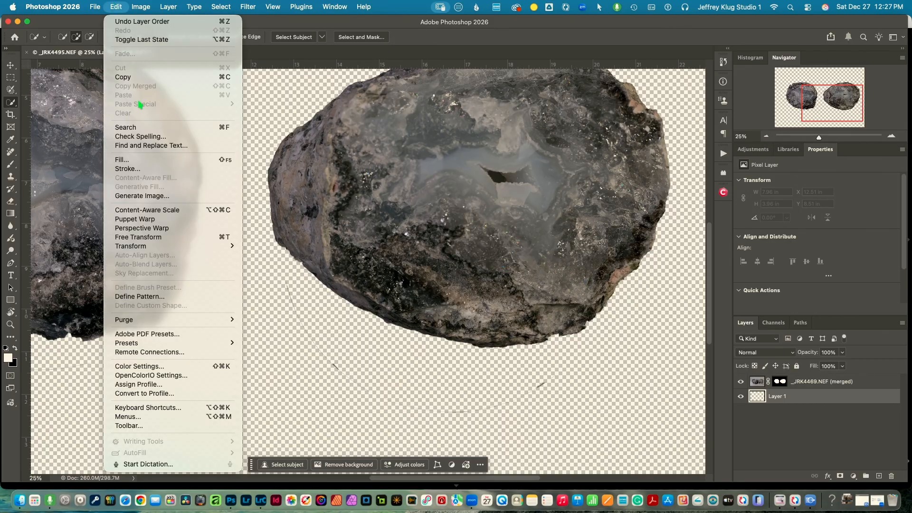
left_click(170, 159)
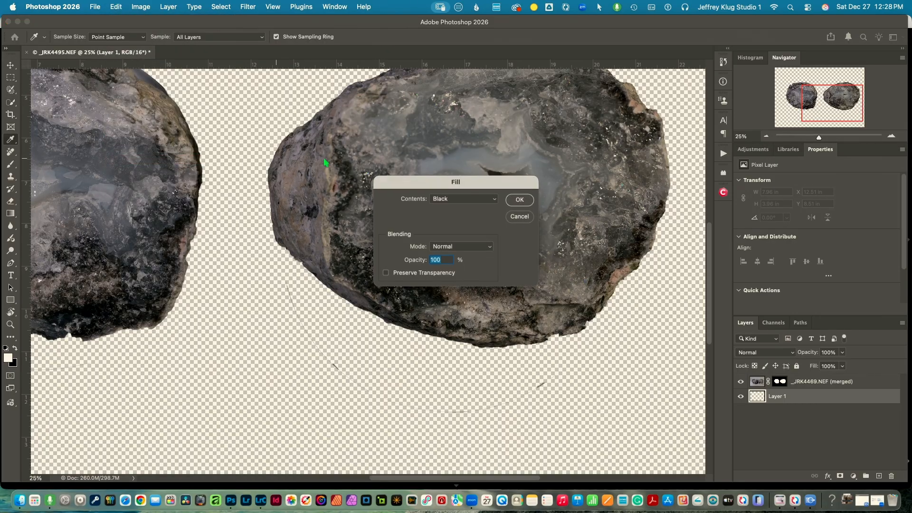
left_click(517, 200)
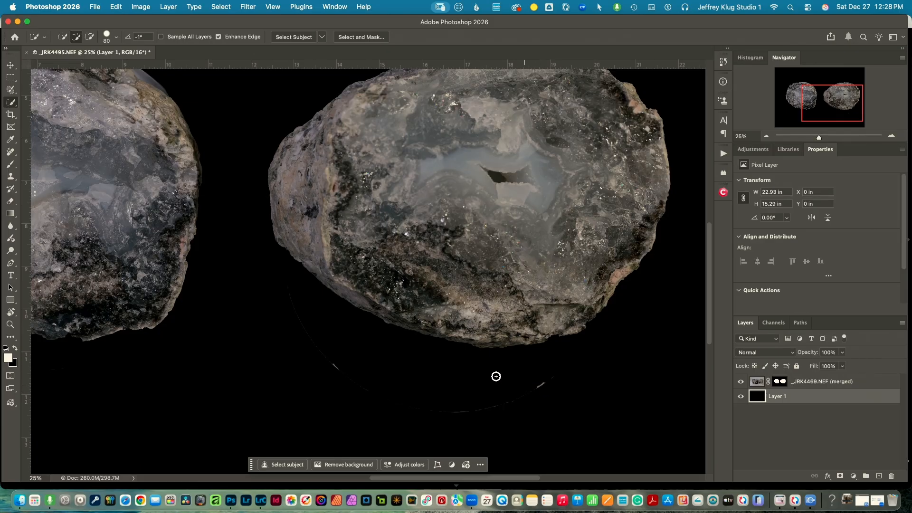
Paint black on the merged layer's mask with the Brush tool to hide the leftover glass-edge specks below the geodes
left_click(9, 164)
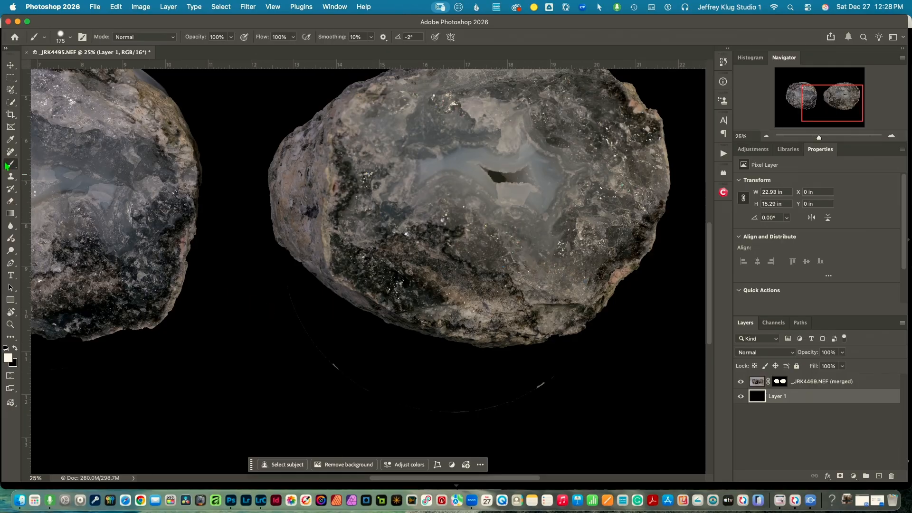
left_click(16, 349)
left_click(781, 383)
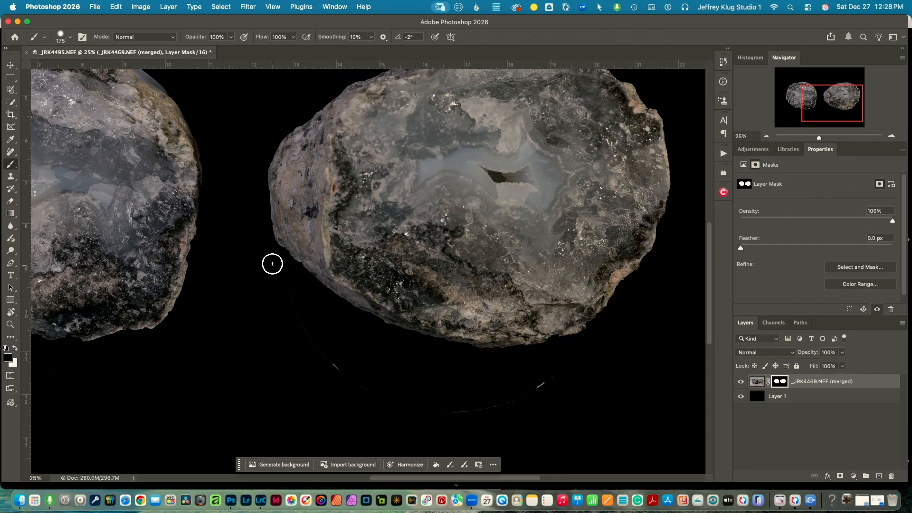
mouse_move(274, 257)
left_mouse_down()
mouse_move(324, 357)
mouse_move(371, 391)
mouse_move(432, 409)
mouse_move(508, 401)
mouse_move(583, 360)
mouse_move(644, 299)
left_mouse_up()
key("space")
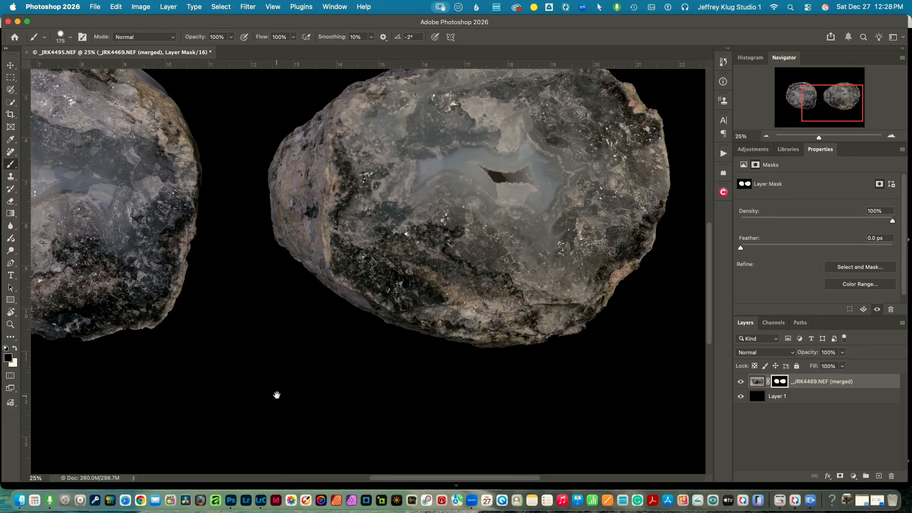
left_click_drag(277, 395, 612, 361)
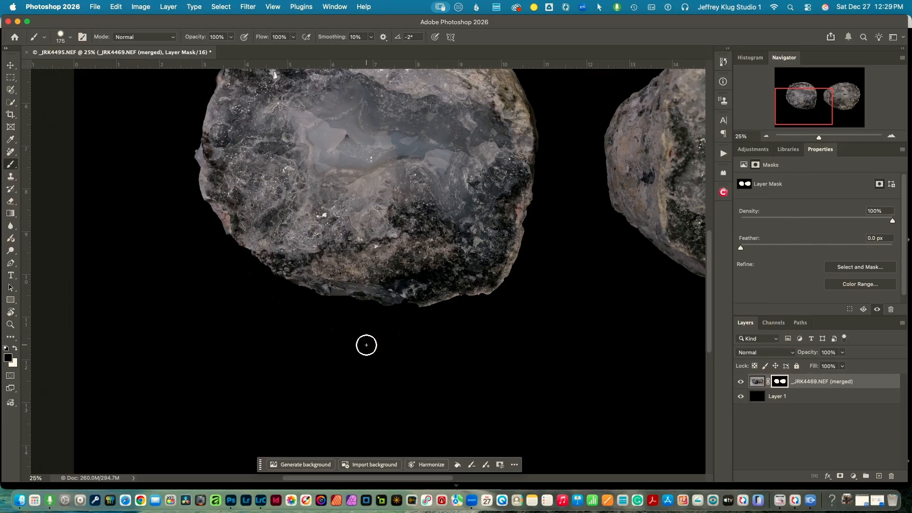
key("super+0")
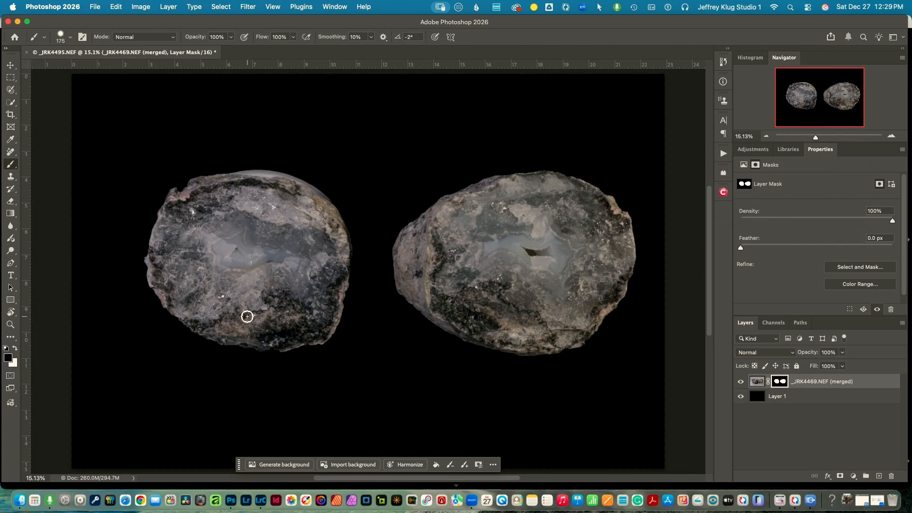
Move the merged geode layer about 0.8 in to the left to centre the pair on the black background
left_click(11, 66)
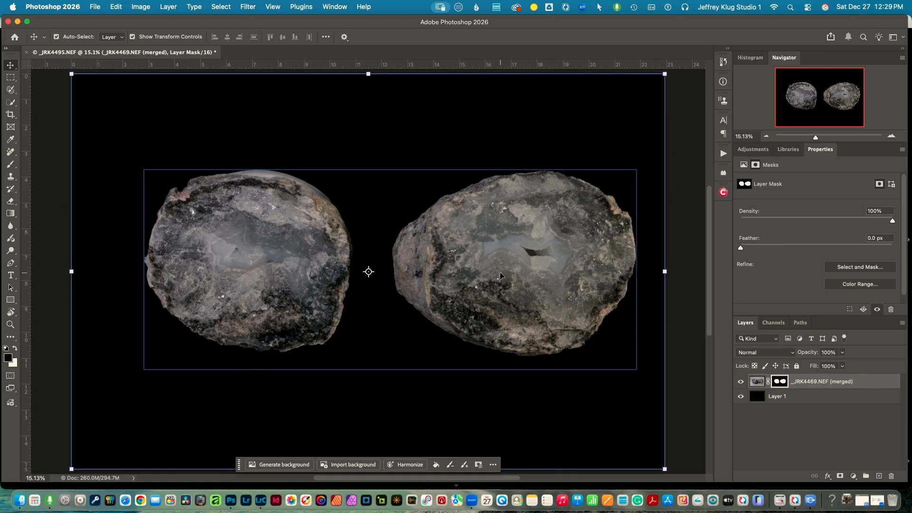
left_click_drag(501, 278, 481, 278)
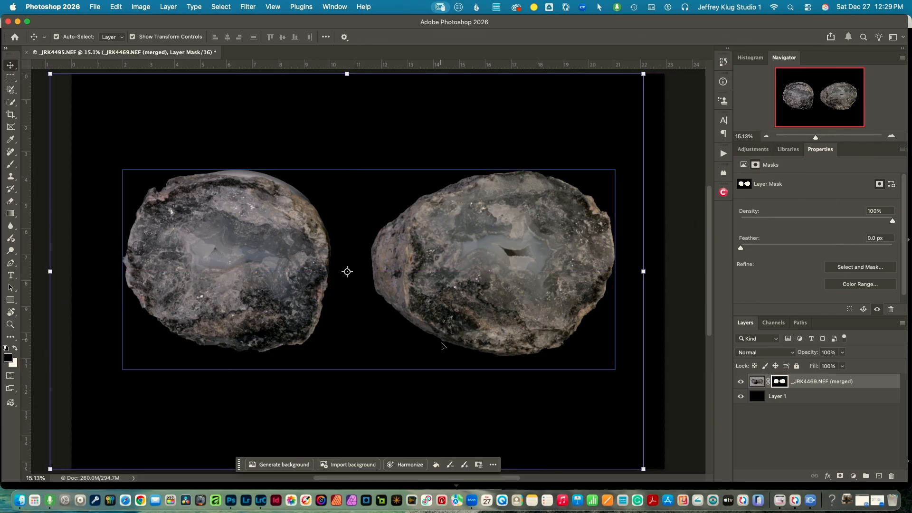
left_click(433, 355)
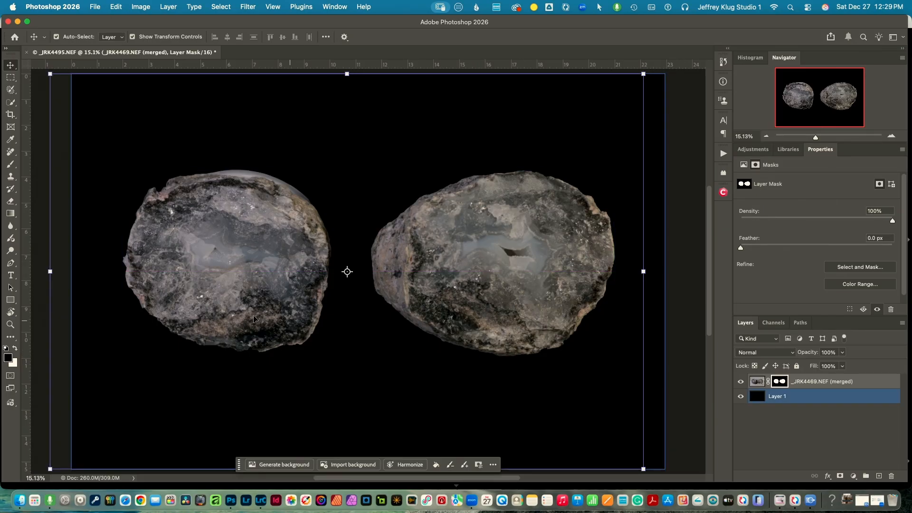
Crop the image to a 16:9 frame about 20.3 by 11.4 in, with the two geodes centred in it
left_click(11, 118)
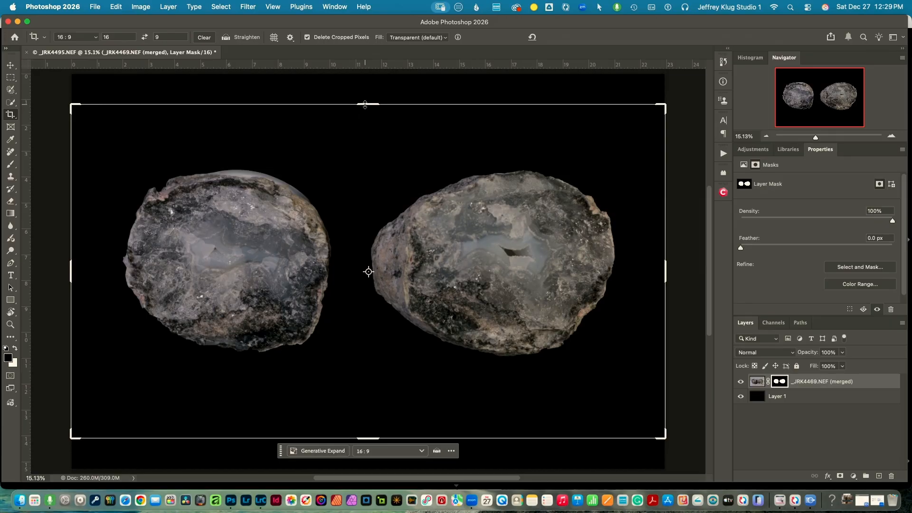
left_click_drag(365, 104, 373, 122)
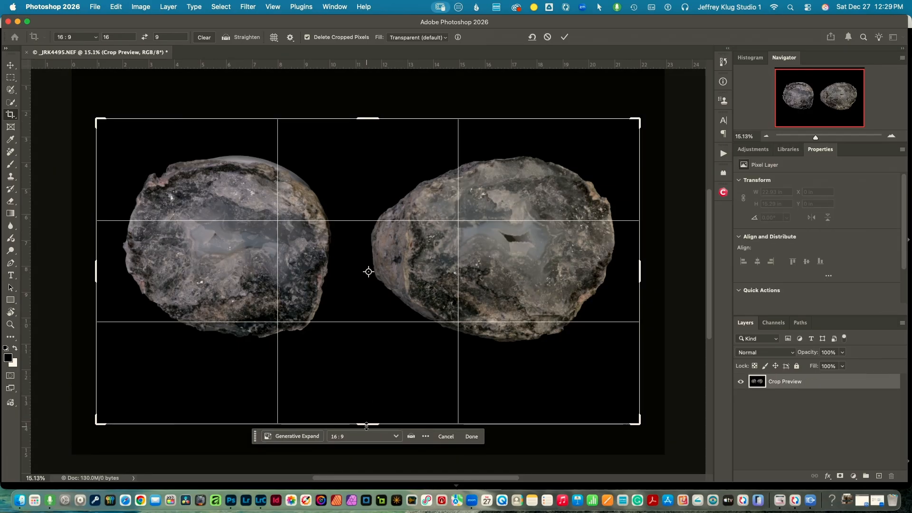
left_click_drag(367, 423, 366, 421)
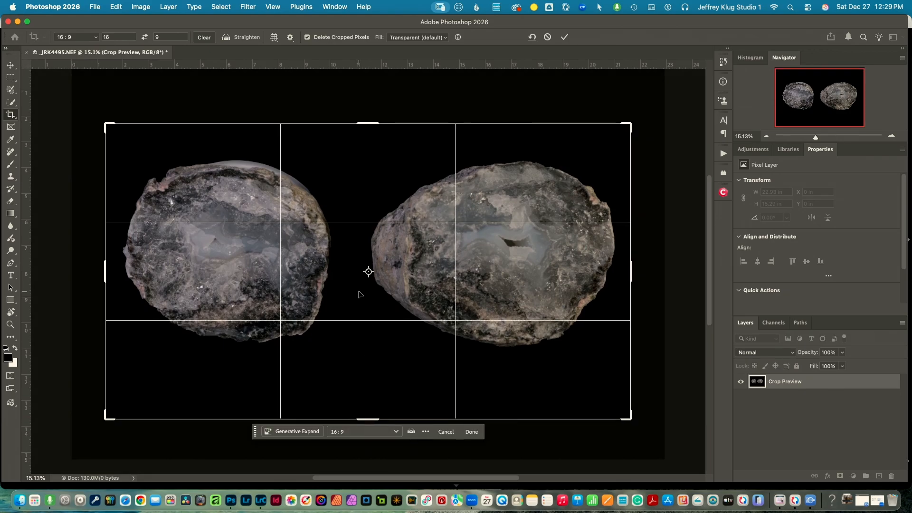
left_click_drag(401, 274, 404, 298)
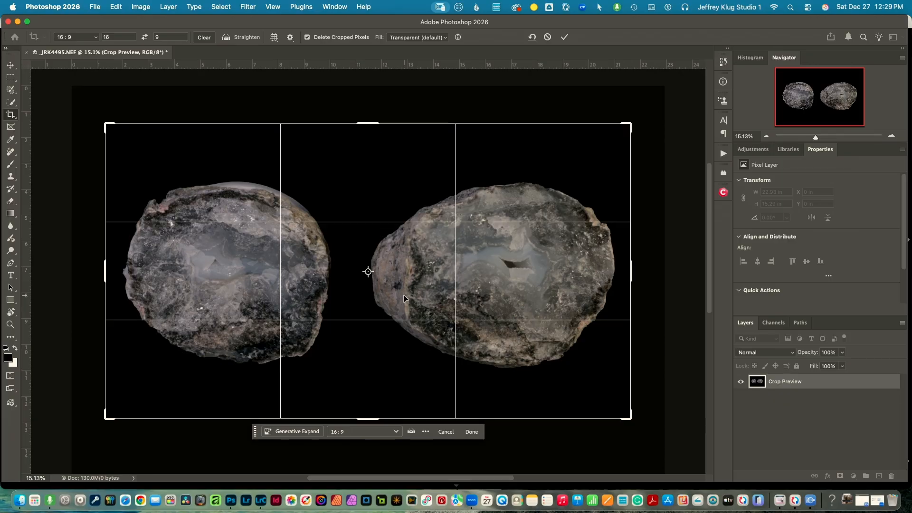
left_click(470, 432)
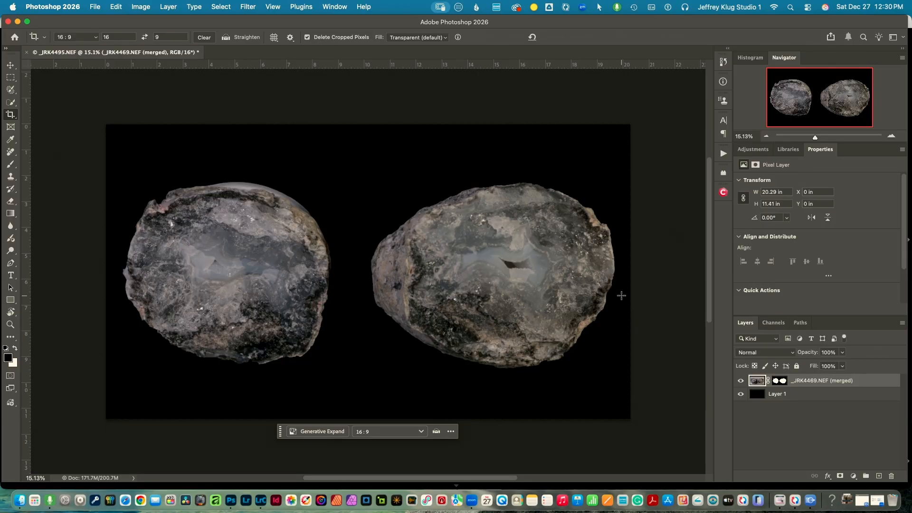
Open the merged geode layer in Nik 8 Color Efex, including the _JRK4469.NEF (merged) mask
left_click(722, 193)
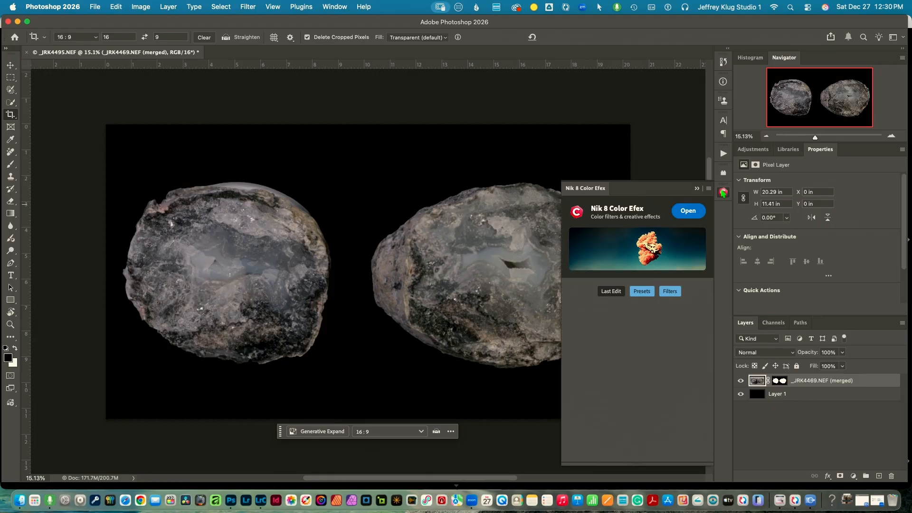
left_click(688, 211)
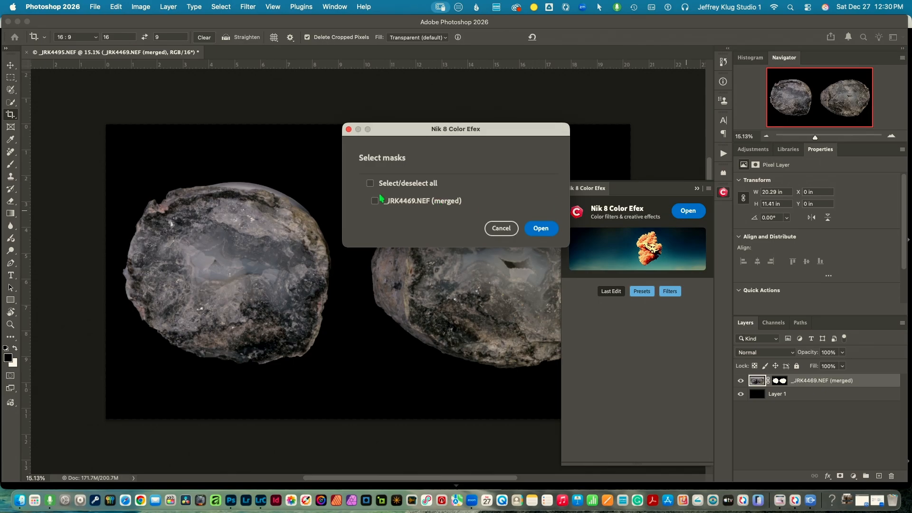
left_click(376, 201)
left_click(541, 229)
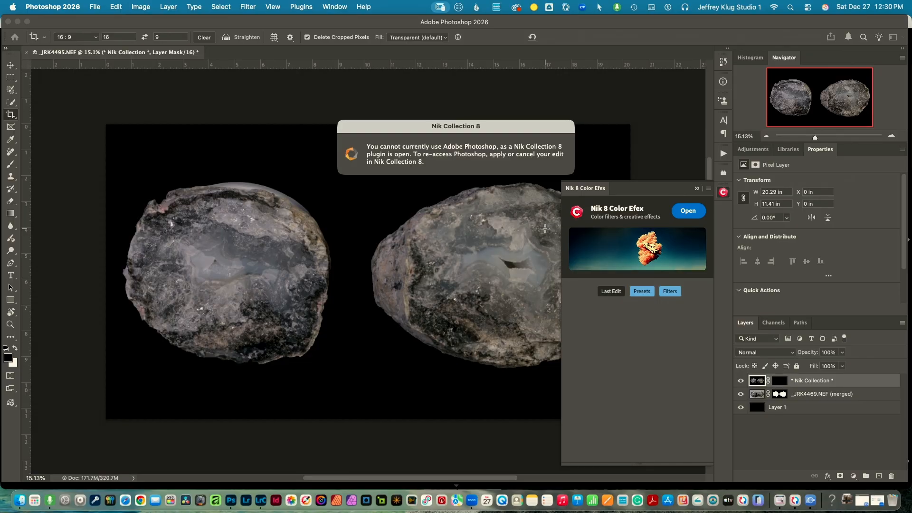
left_click(687, 210)
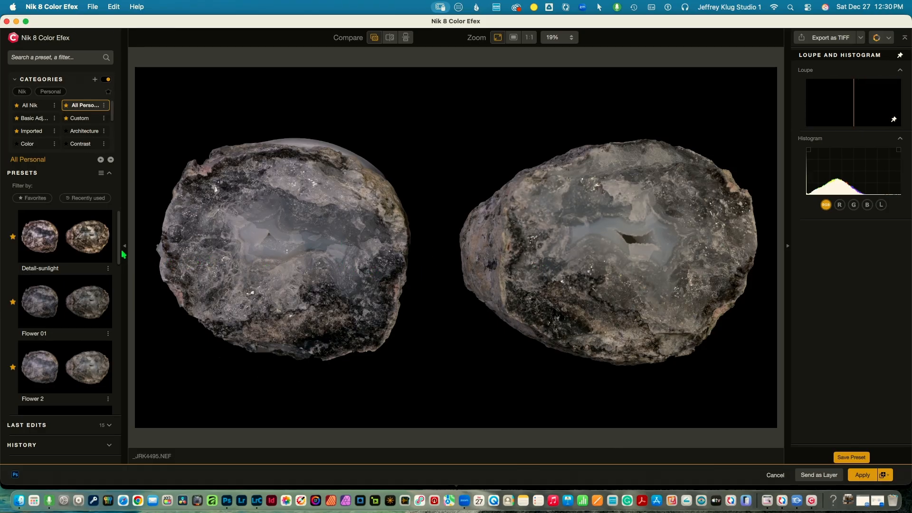
Compare the Rock 3 and Rock 5 personal presets, apply Rock 3 and set its Detail Extractor to 47%
scroll(119, 255, "down", 8)
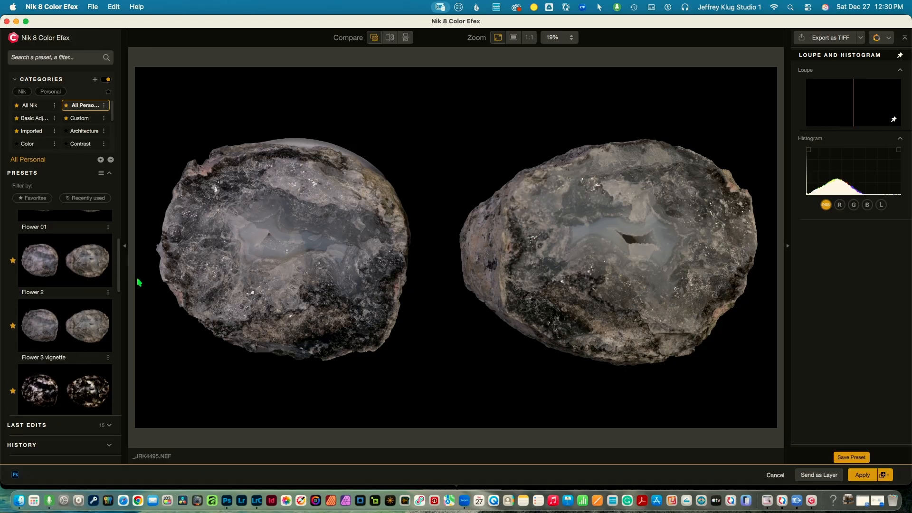
left_click_drag(148, 307, 158, 344)
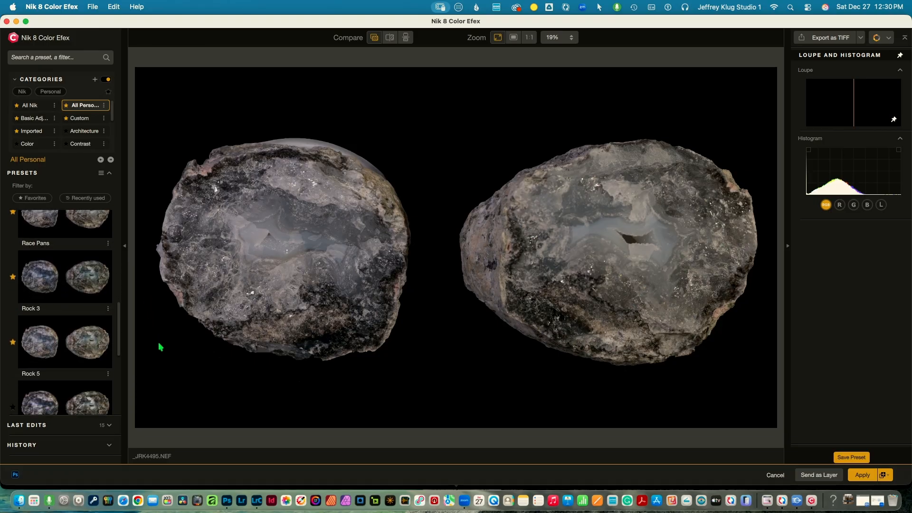
left_click(41, 274)
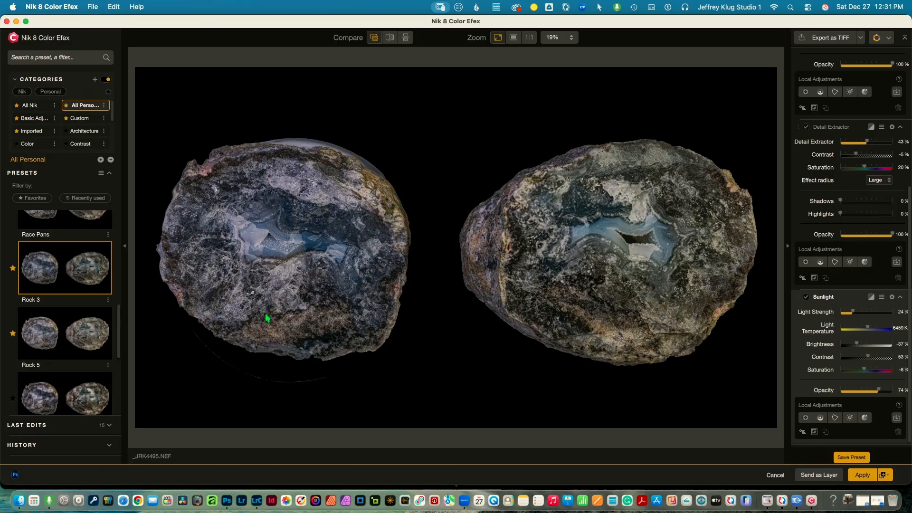
left_click(88, 334)
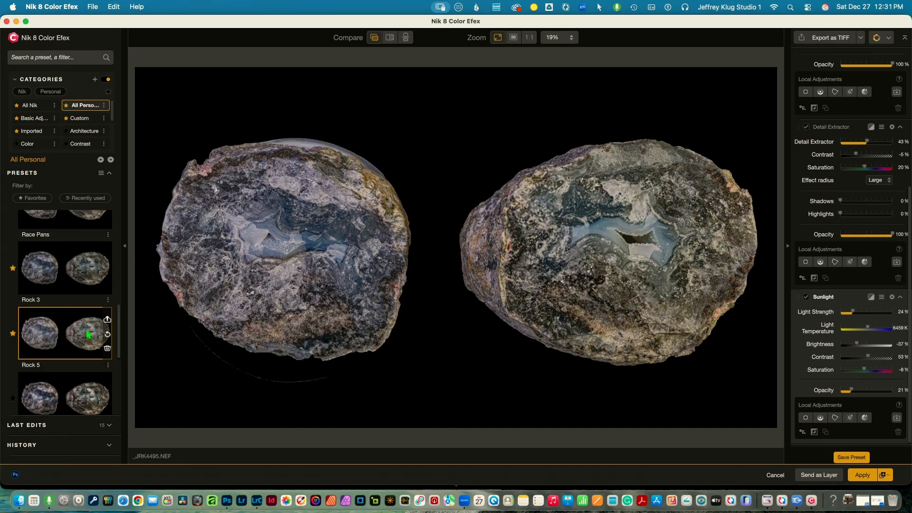
left_click(86, 275)
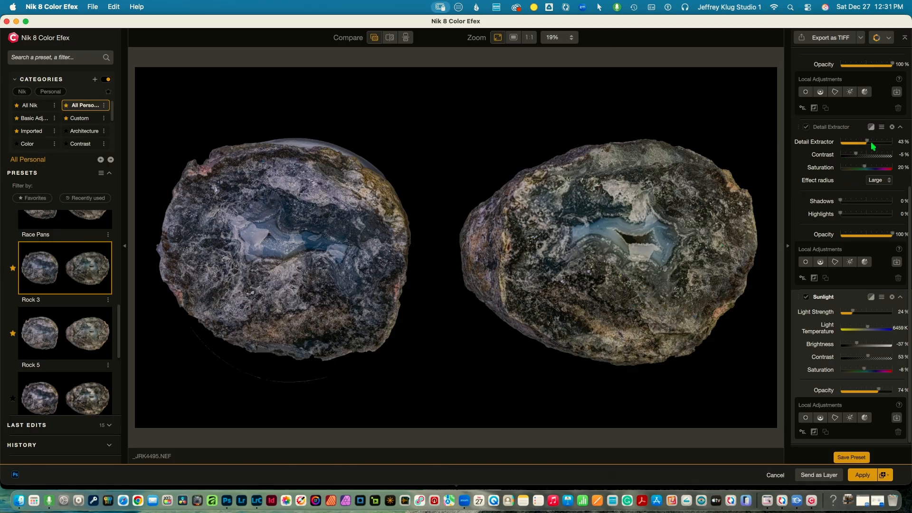
mouse_move(868, 144)
left_mouse_down()
mouse_move(882, 145)
mouse_move(870, 148)
left_mouse_up()
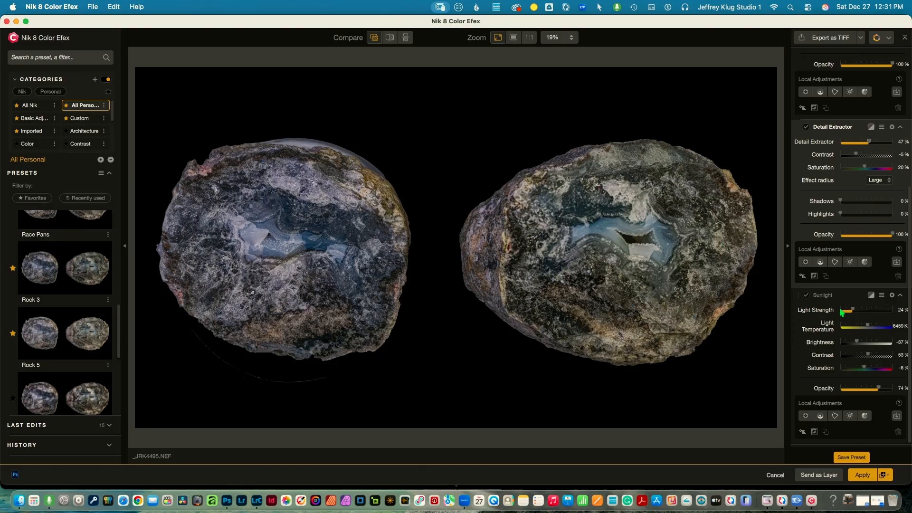
Set the Sunlight filter to 84% Light Strength, 5579 K Light Temperature, -17% Brightness and higher Saturation, and apply the edit to the Photoshop document
left_click_drag(853, 312, 885, 316)
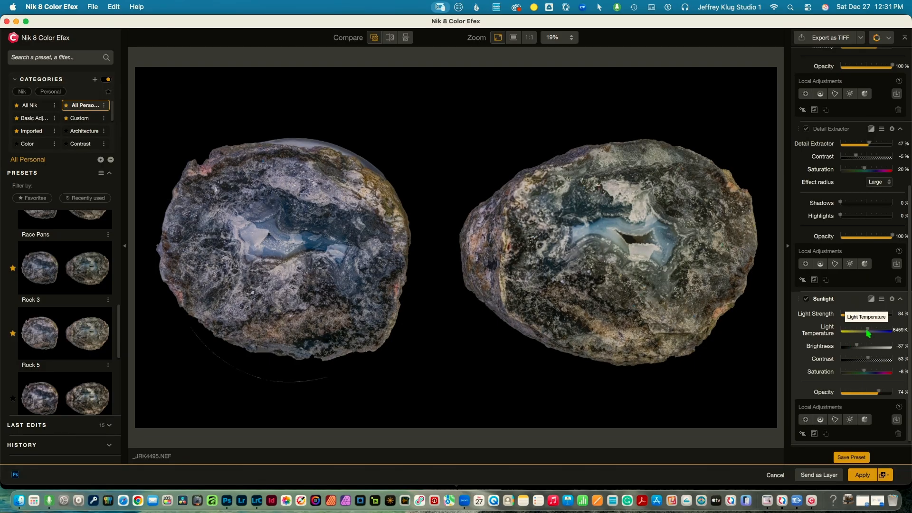
mouse_move(868, 334)
left_mouse_down()
mouse_move(839, 332)
mouse_move(856, 338)
left_mouse_up()
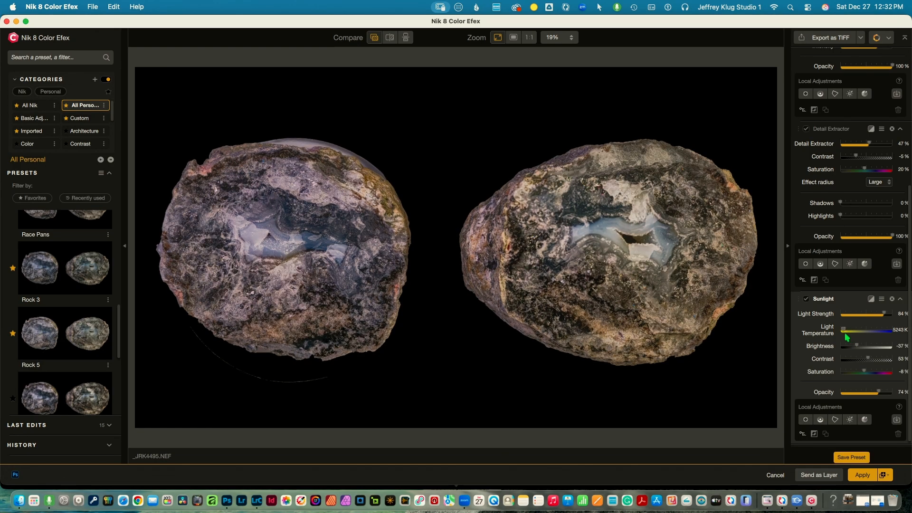
mouse_move(853, 338)
left_mouse_down()
mouse_move(887, 334)
mouse_move(848, 334)
left_mouse_up()
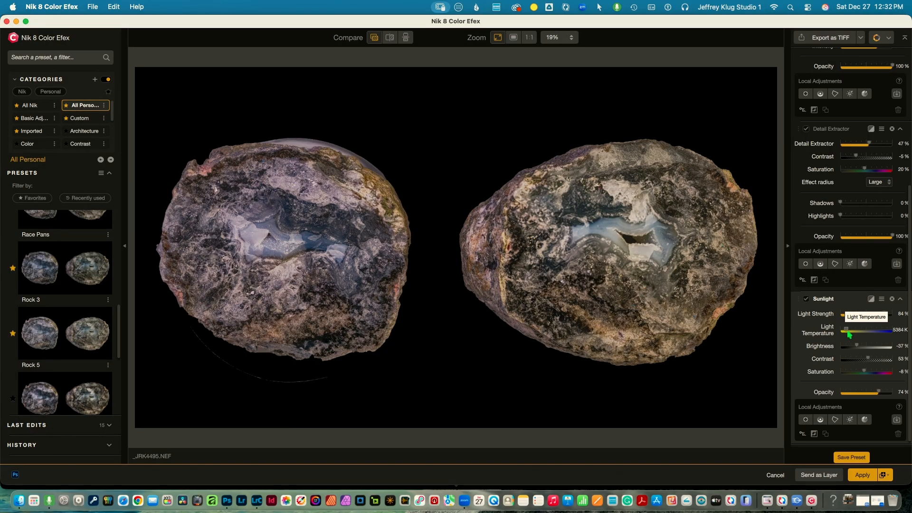
left_click_drag(848, 335, 864, 344)
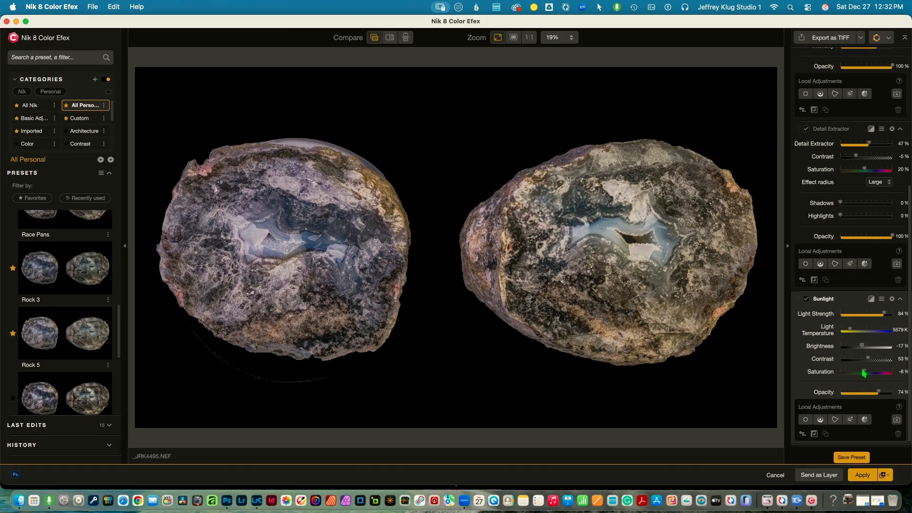
left_click_drag(864, 373, 875, 373)
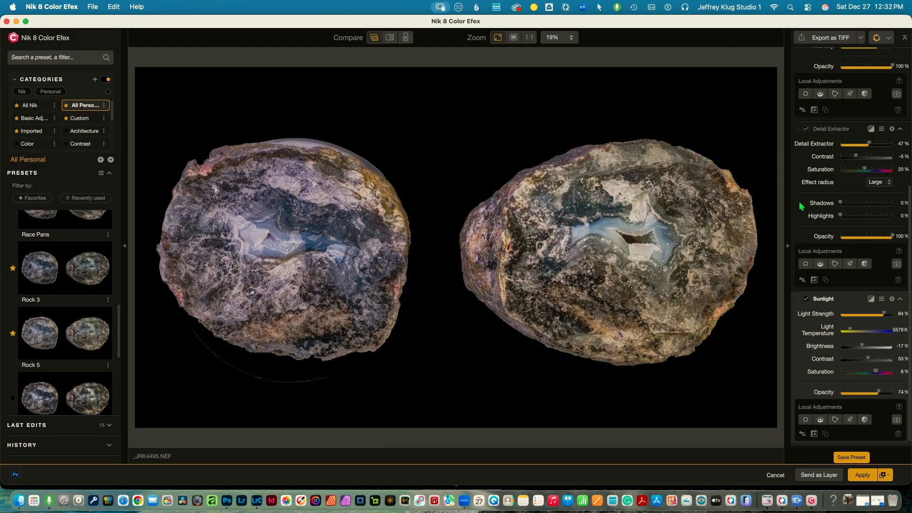
left_click(863, 475)
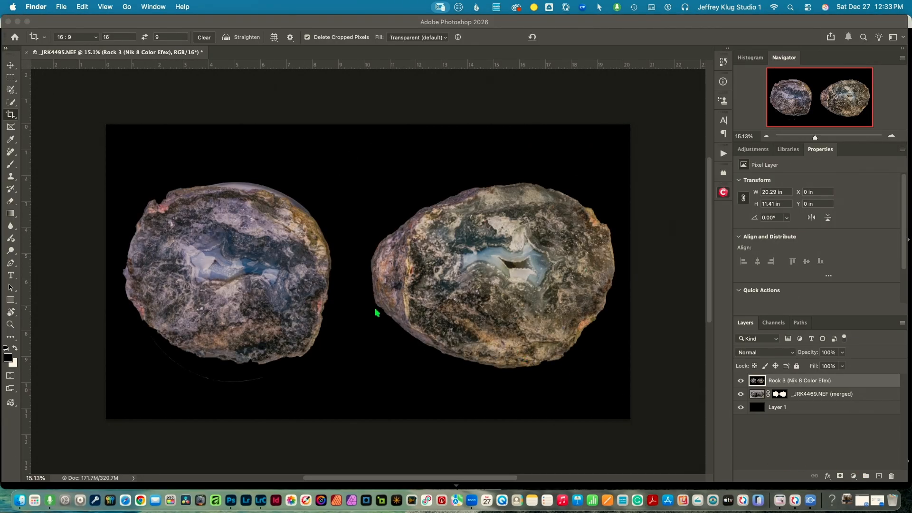
Close the geode document and save its changes
left_click(27, 55)
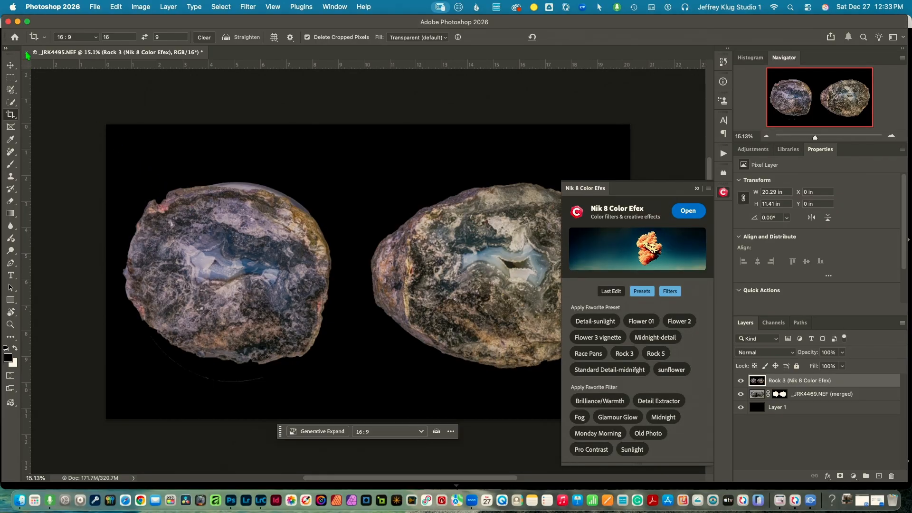
left_click(27, 55)
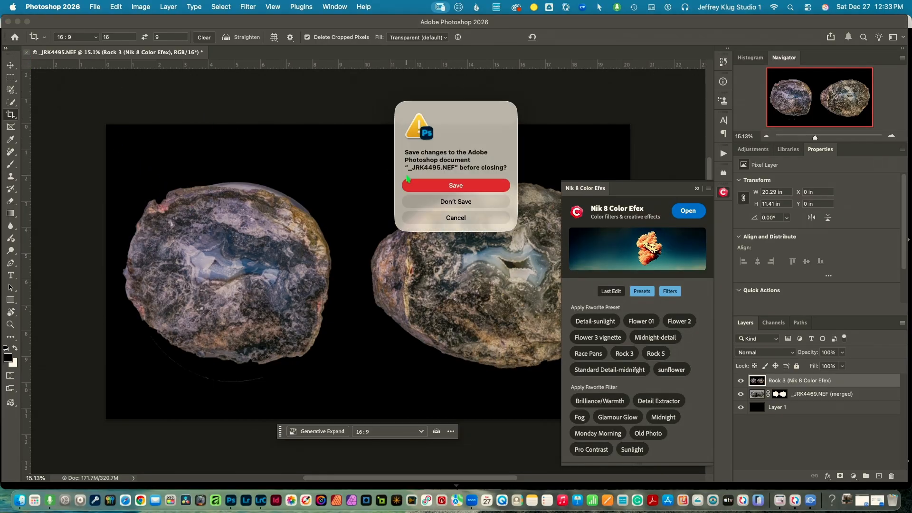
left_click(428, 185)
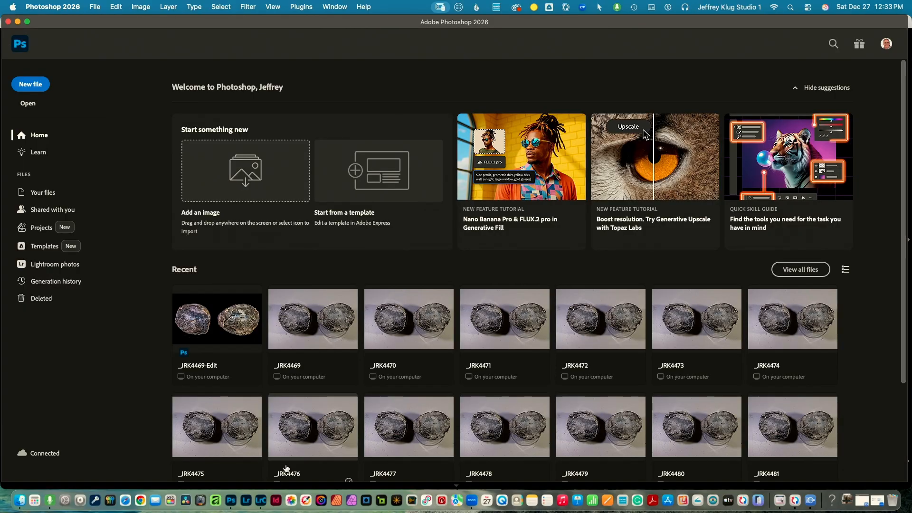
Switch to Lightroom Classic and delete the unused geode photos 29 through 51 from disk
left_click(266, 503)
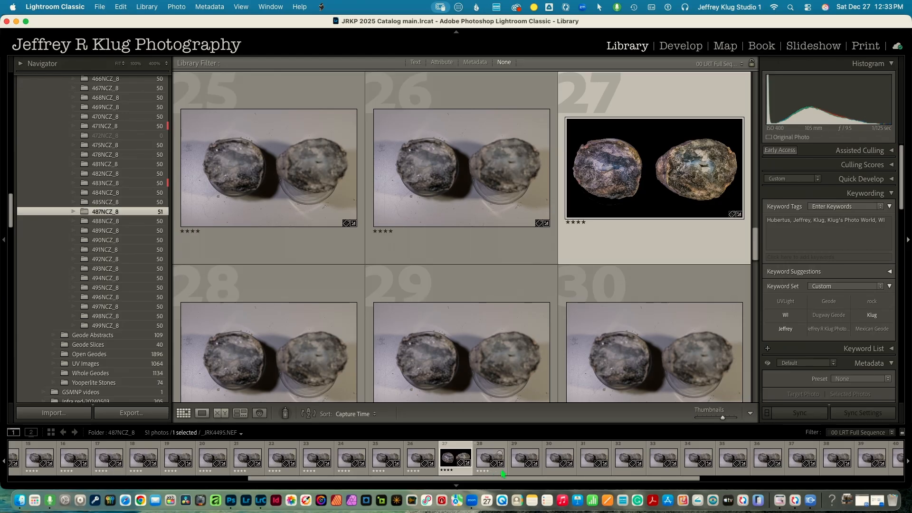
left_click(524, 454)
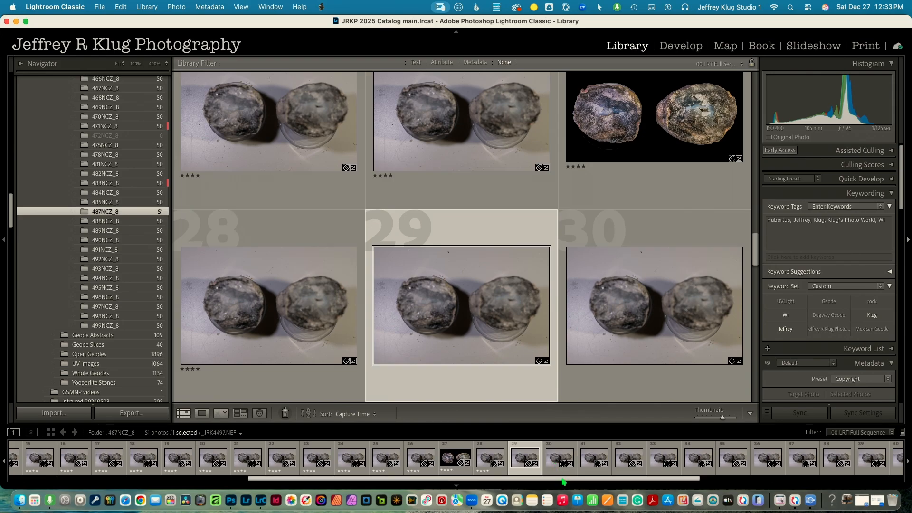
left_click_drag(568, 480, 807, 479)
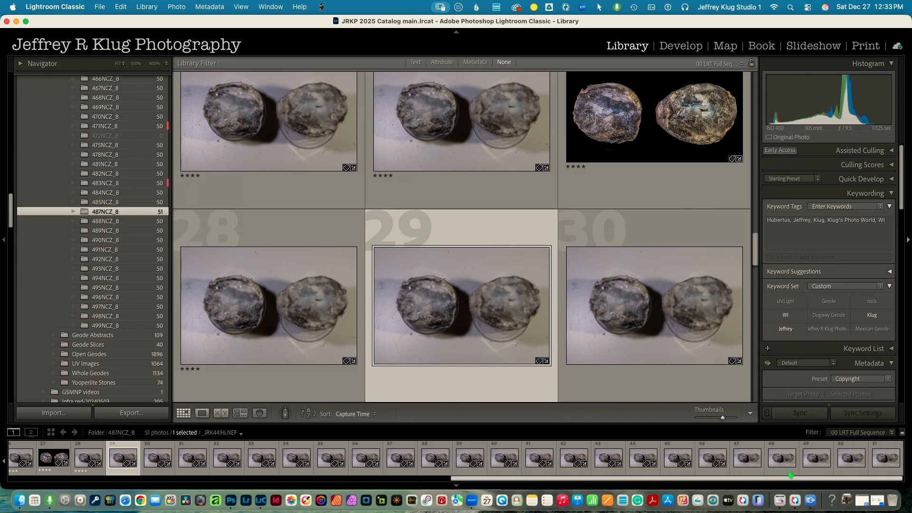
left_click(888, 450, "shift")
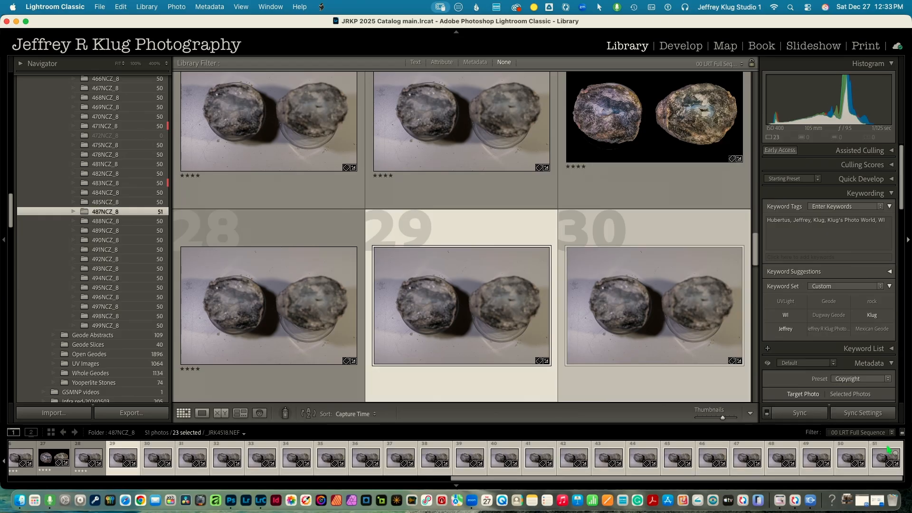
key("BackSpace")
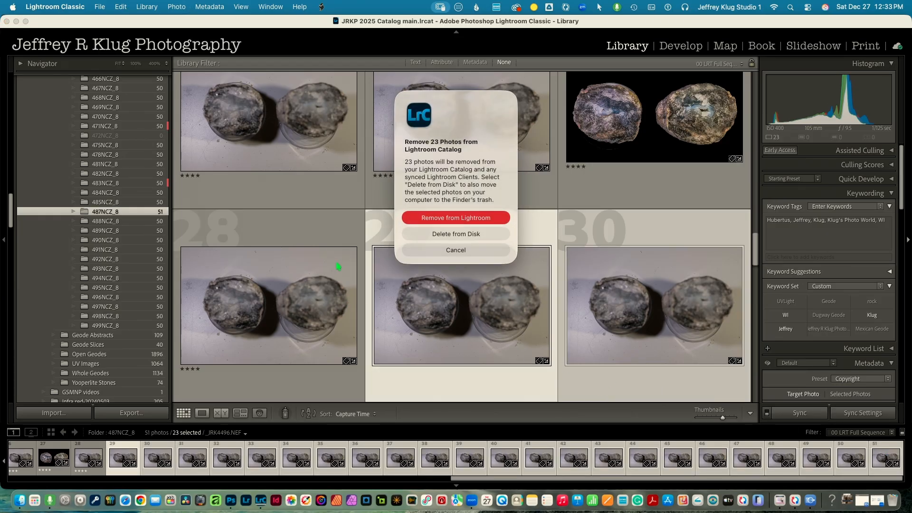
left_click(469, 234)
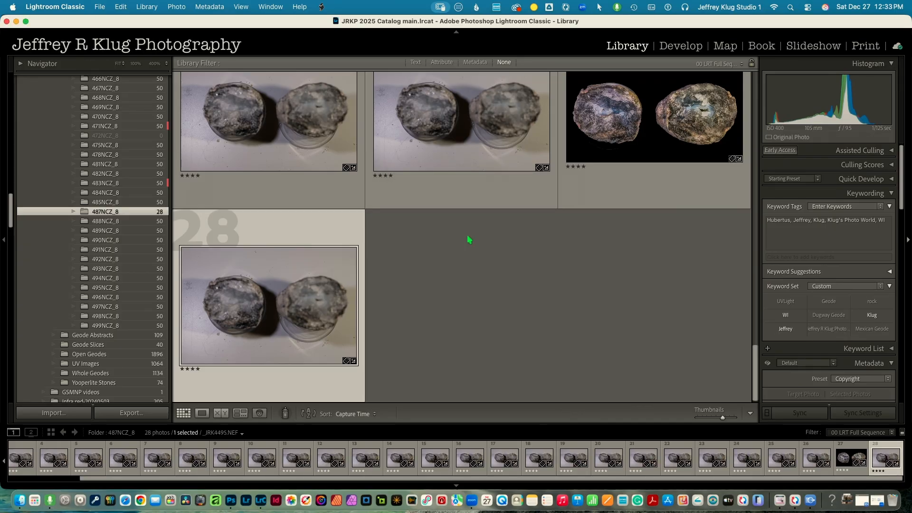
Group all remaining photos in the 487NCZ_8 folder into one stack with _JRK4469-Edit.psd on top
left_click(633, 191)
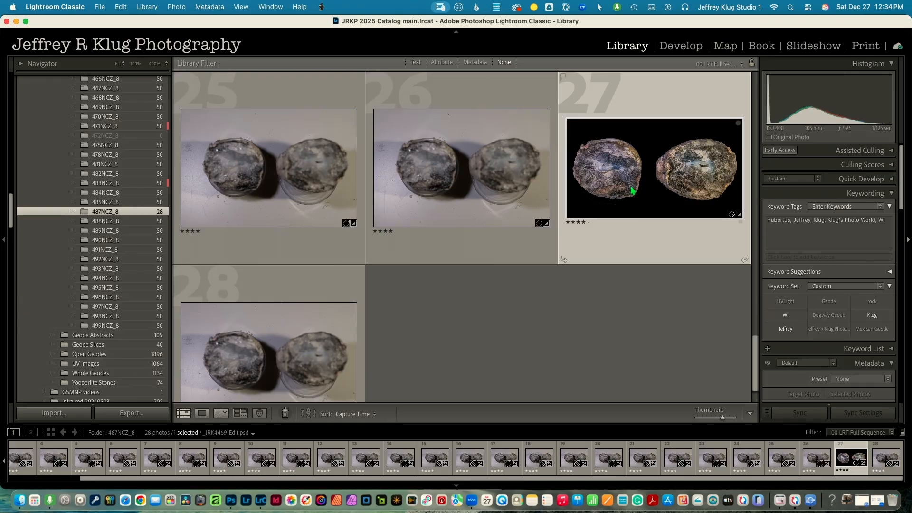
key("super+a")
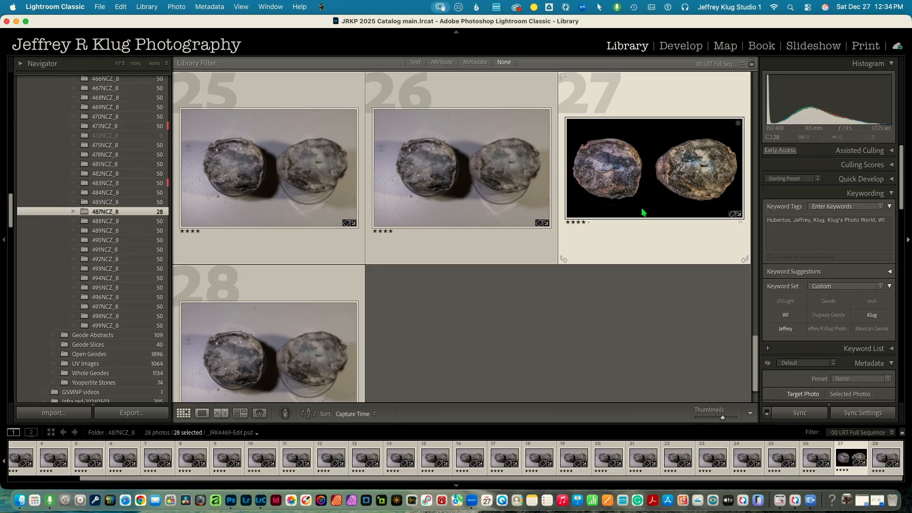
key("super+g")
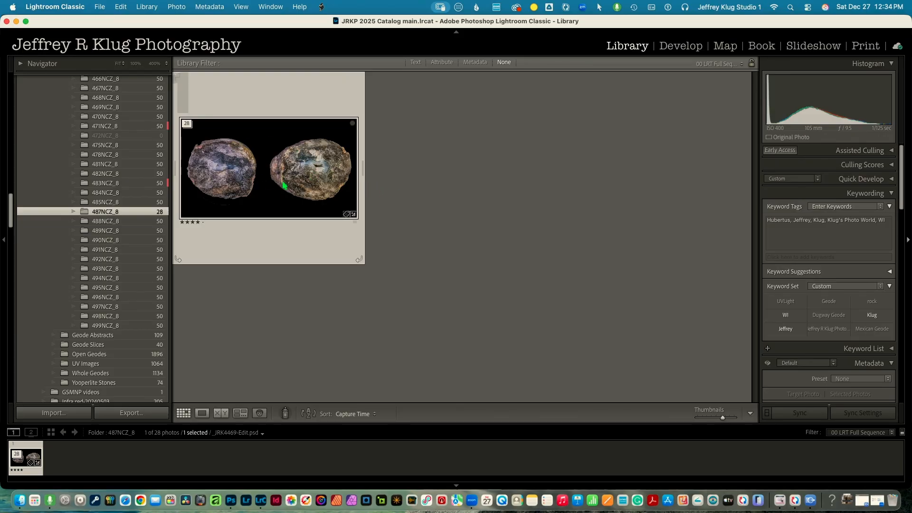
Open _JRK4469-Edit.psd in the Develop module and show the whole image
left_click(676, 48)
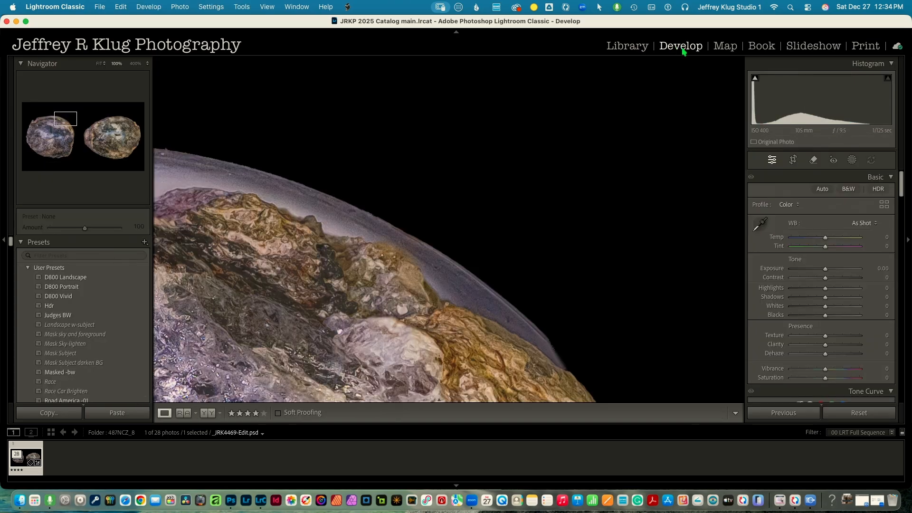
key("z")
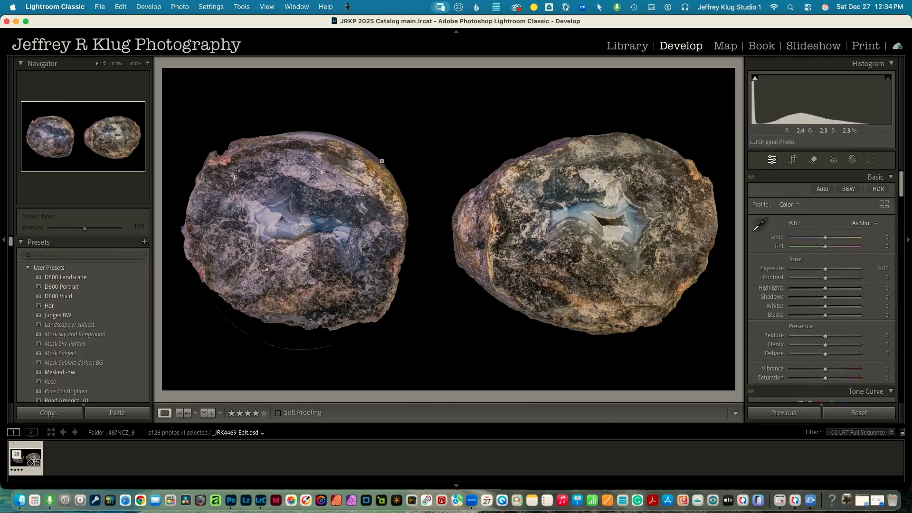
Mask the pale halo along the left geode's upper edge with the Remove tool and erase it using generative AI
left_click(328, 142)
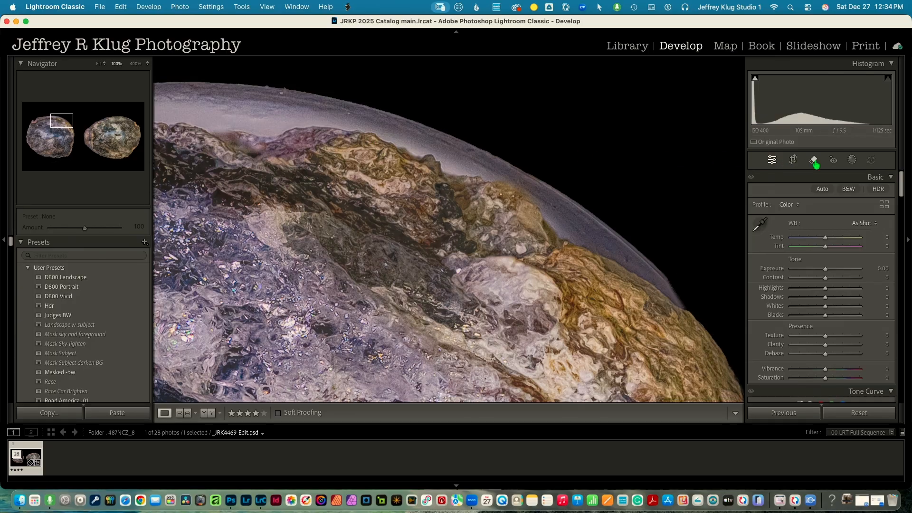
left_click(813, 161)
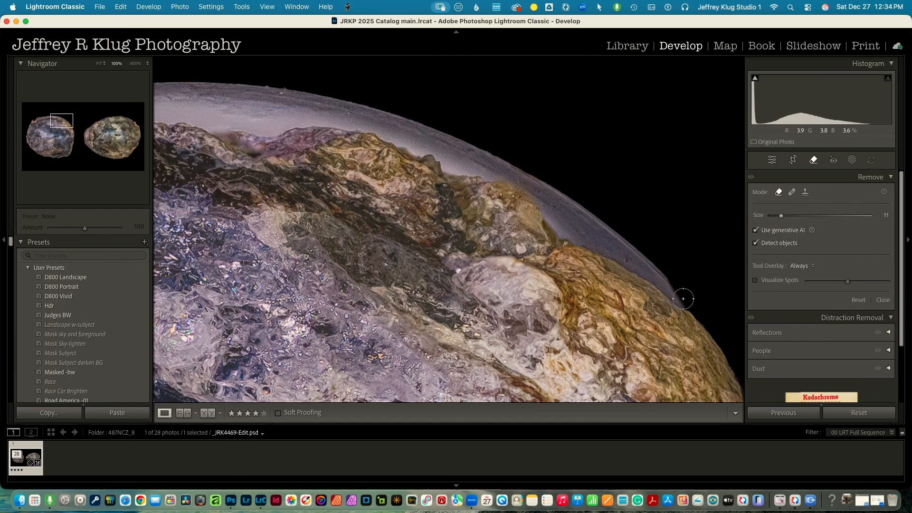
mouse_move(682, 299)
left_mouse_down()
mouse_move(645, 273)
mouse_move(681, 283)
mouse_move(631, 273)
mouse_move(515, 190)
mouse_move(432, 151)
mouse_move(296, 121)
mouse_move(259, 127)
mouse_move(148, 115)
mouse_move(170, 84)
mouse_move(159, 75)
mouse_move(209, 92)
mouse_move(265, 95)
mouse_move(204, 85)
mouse_move(348, 96)
mouse_move(402, 129)
mouse_move(353, 107)
mouse_move(519, 167)
mouse_move(665, 275)
mouse_move(589, 243)
mouse_move(552, 205)
mouse_move(486, 168)
left_mouse_up()
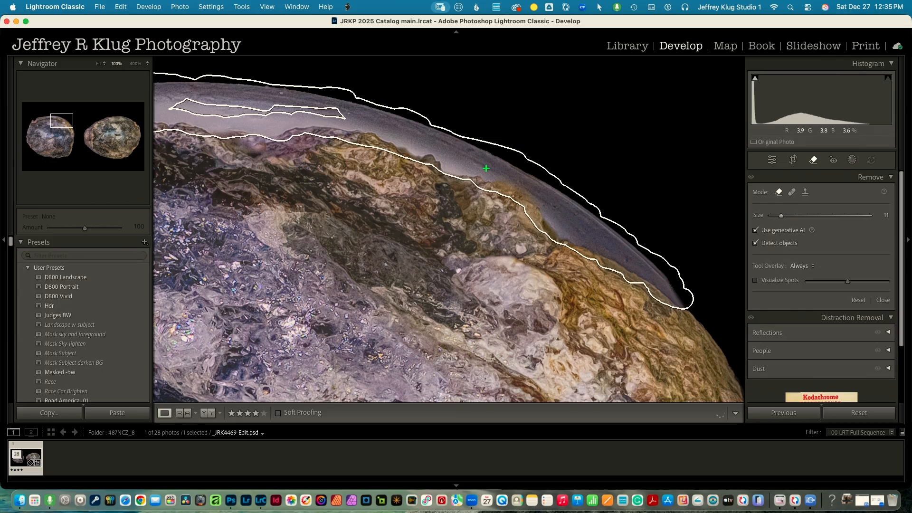
left_click_drag(381, 122, 162, 106)
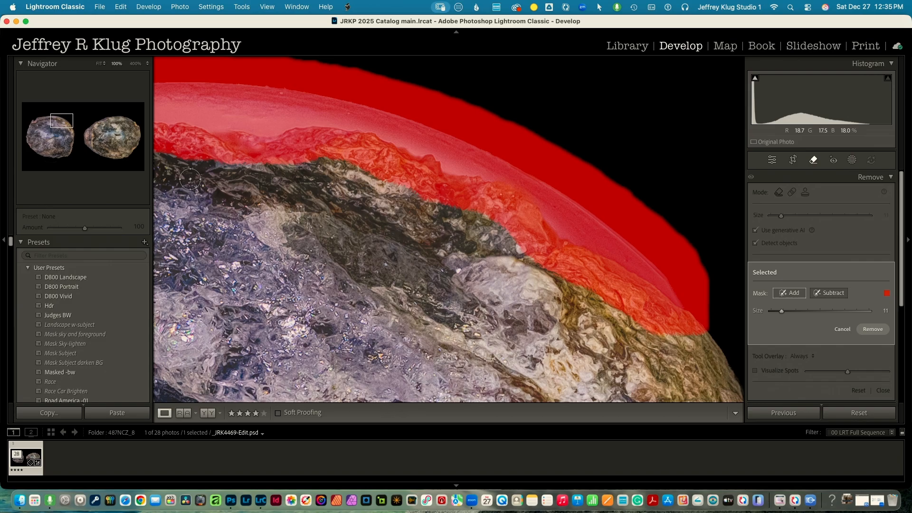
left_click_drag(190, 179, 501, 210)
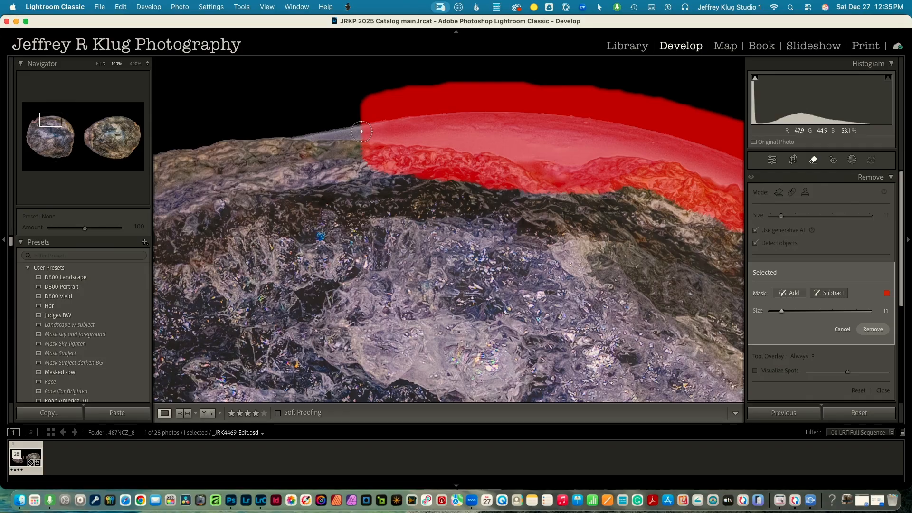
mouse_move(358, 132)
left_mouse_down()
mouse_move(296, 135)
mouse_move(352, 139)
left_mouse_up()
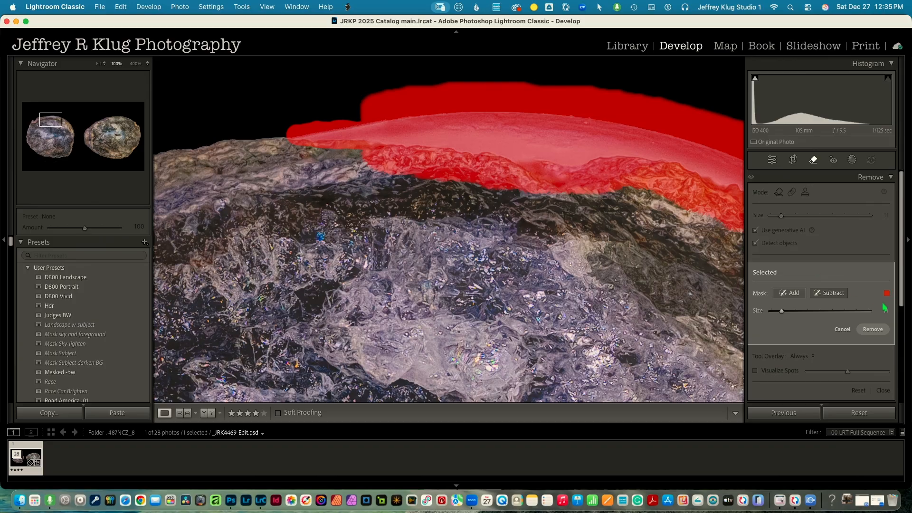
left_click(868, 330)
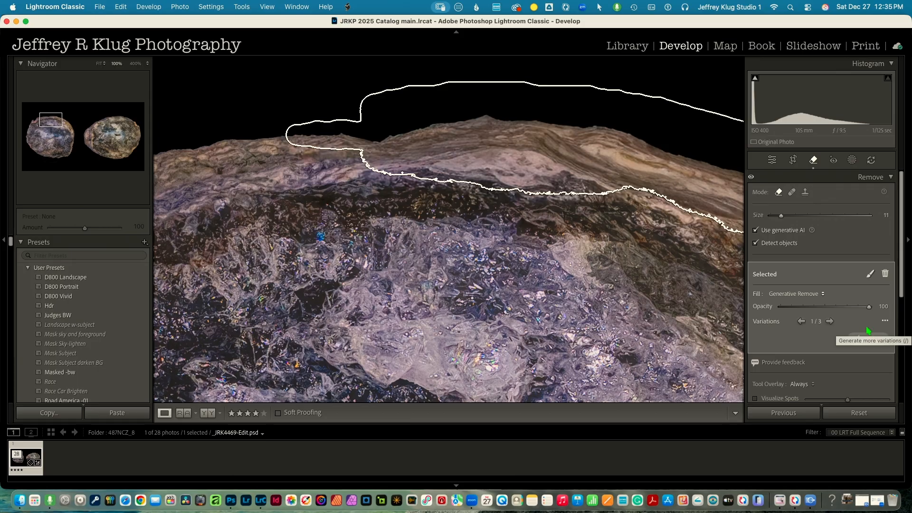
Compare the generated variations of the left geode's upper edge and keep variation 2 of 3
left_click(830, 321)
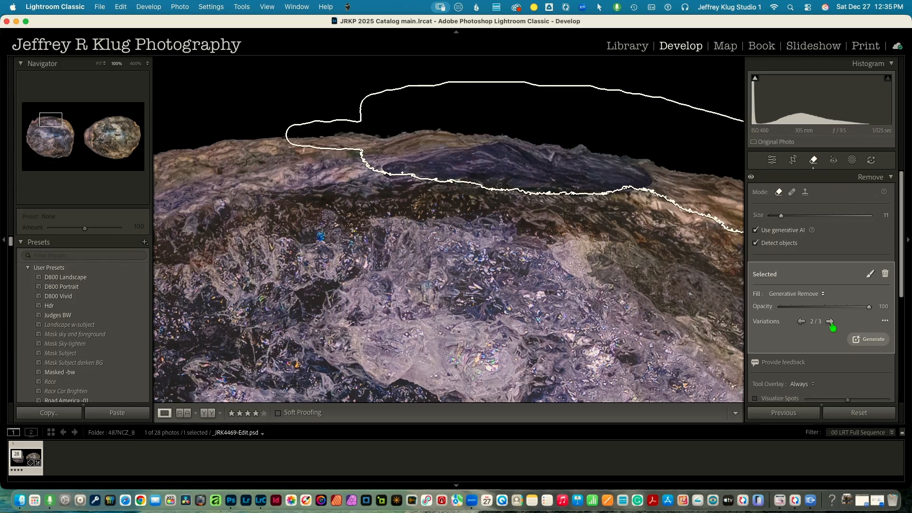
key("z")
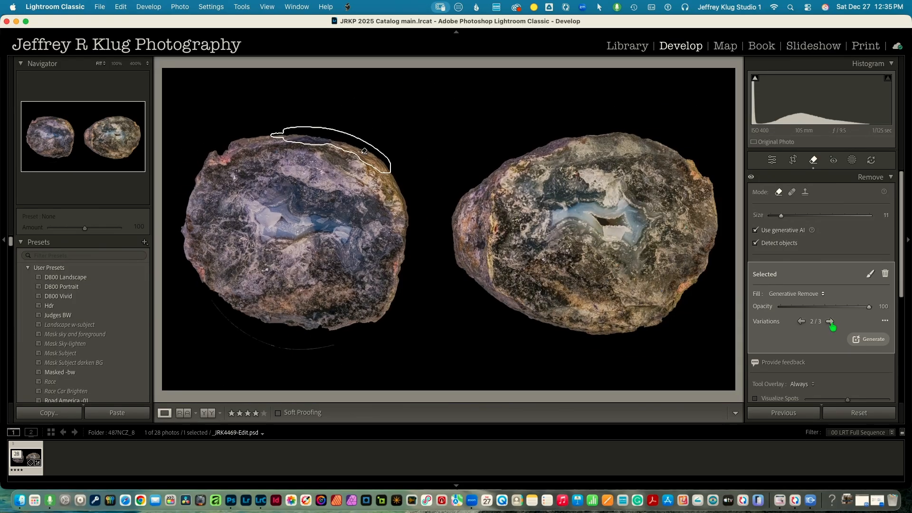
left_click(830, 321)
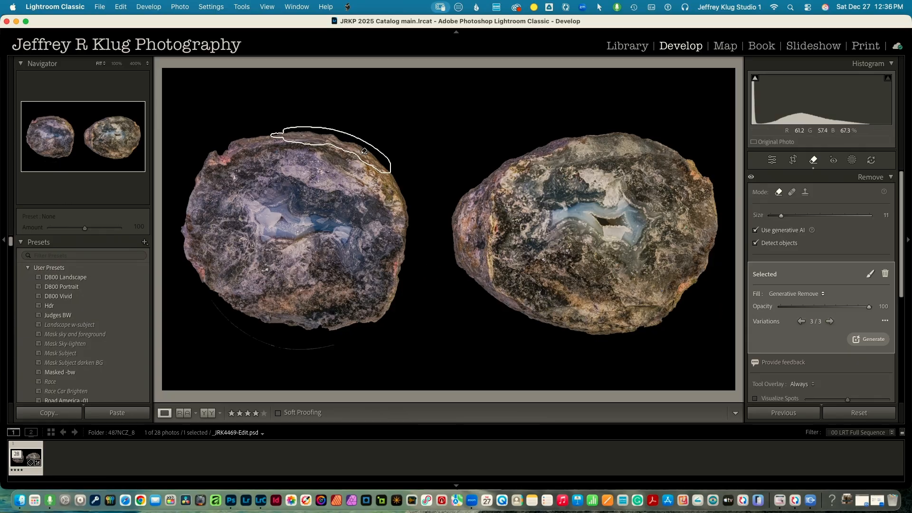
key("z")
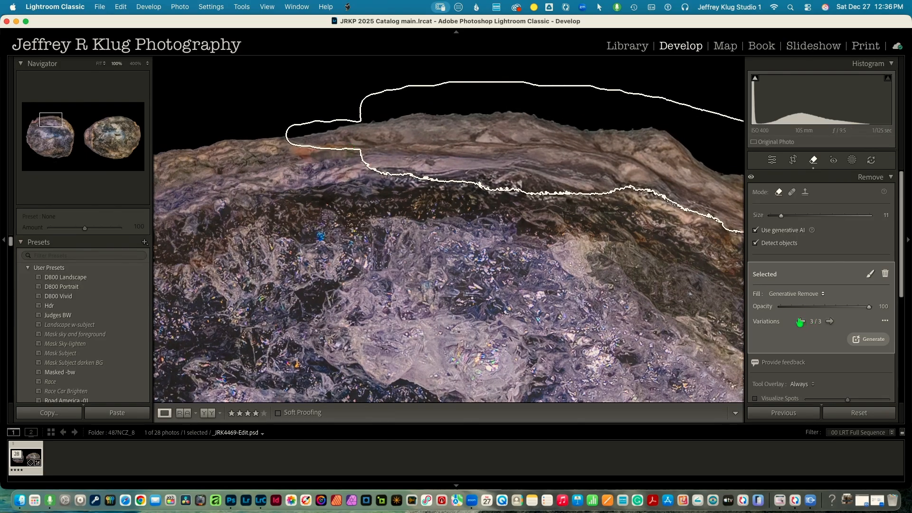
left_click(799, 322)
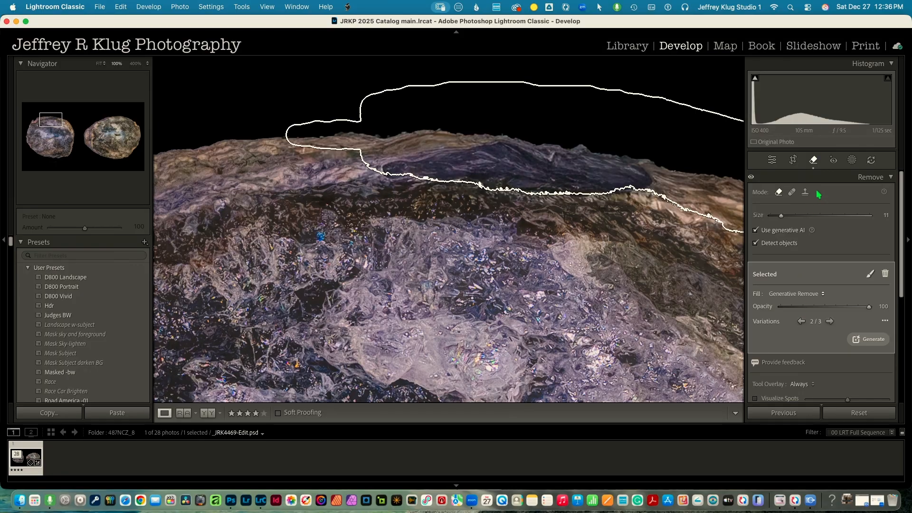
left_click(814, 160)
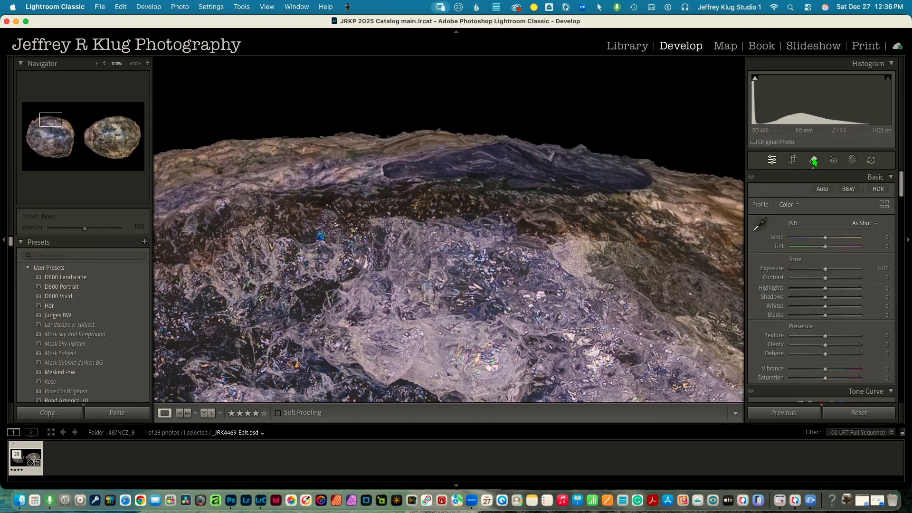
Erase the faint arc beneath the left geode with generative Remove, subtracting the geode's own edge from the mask
key("z")
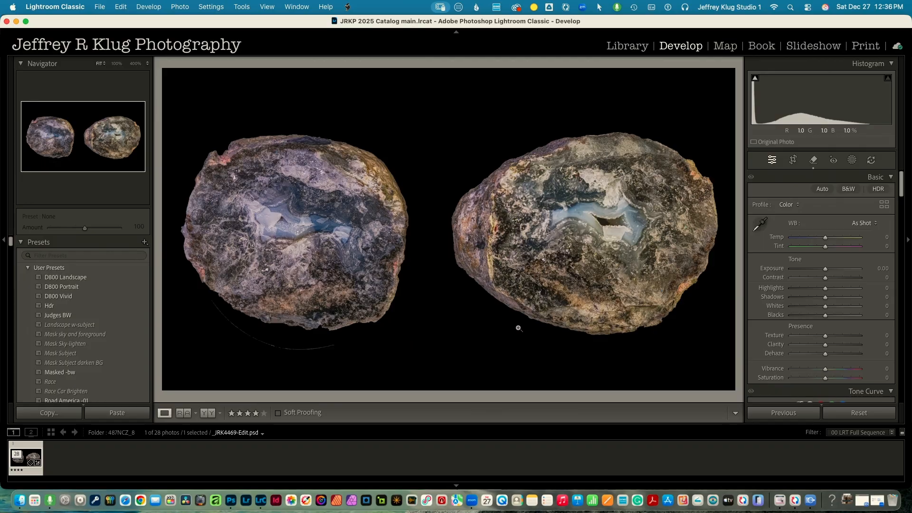
left_click(818, 163)
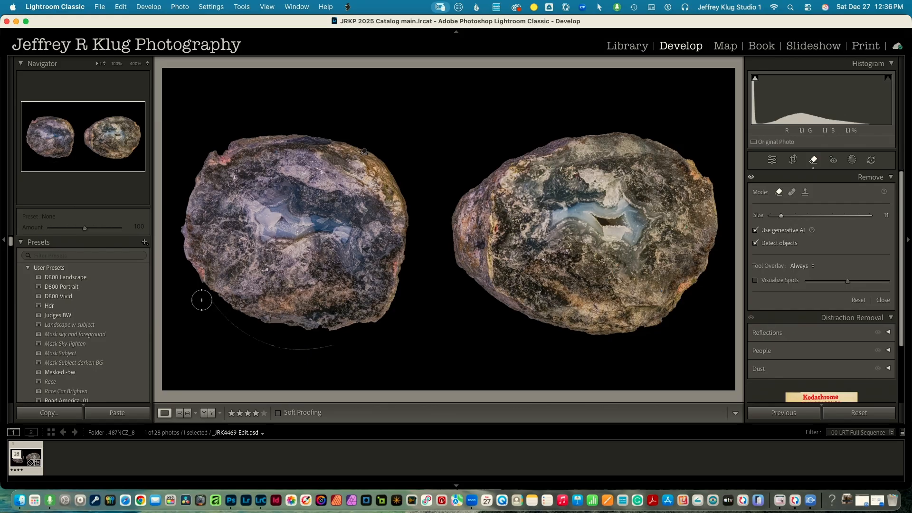
mouse_move(202, 299)
left_mouse_down()
mouse_move(281, 354)
mouse_move(372, 340)
mouse_move(380, 325)
mouse_move(393, 333)
left_mouse_up()
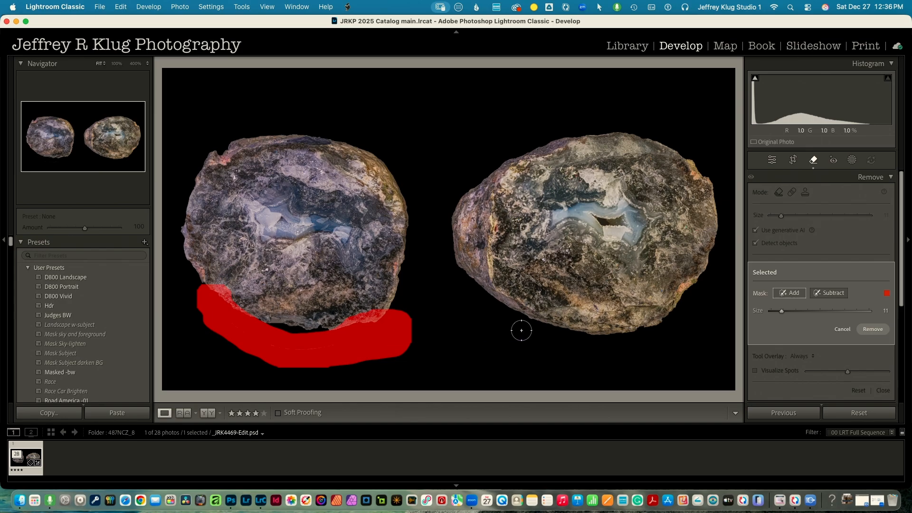
left_click(826, 294)
left_click_drag(322, 325, 384, 314)
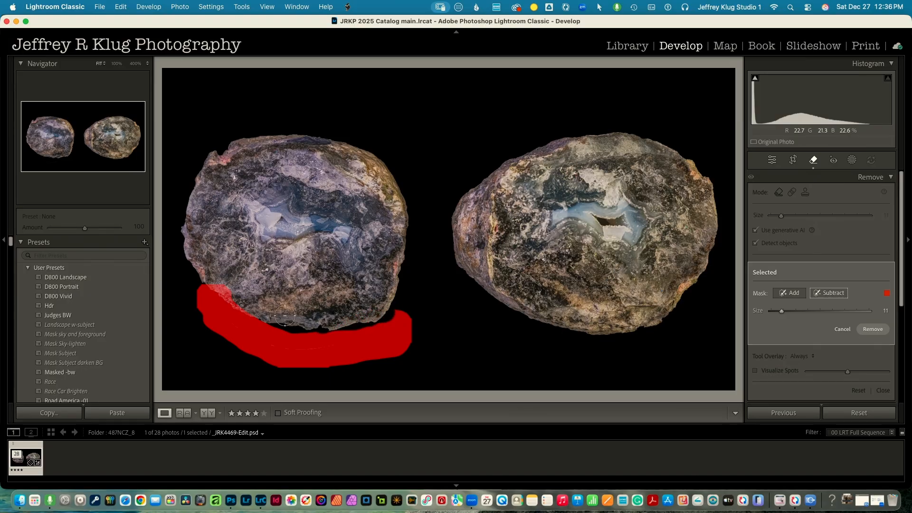
mouse_move(285, 315)
left_mouse_down()
mouse_move(253, 315)
mouse_move(207, 279)
left_mouse_up()
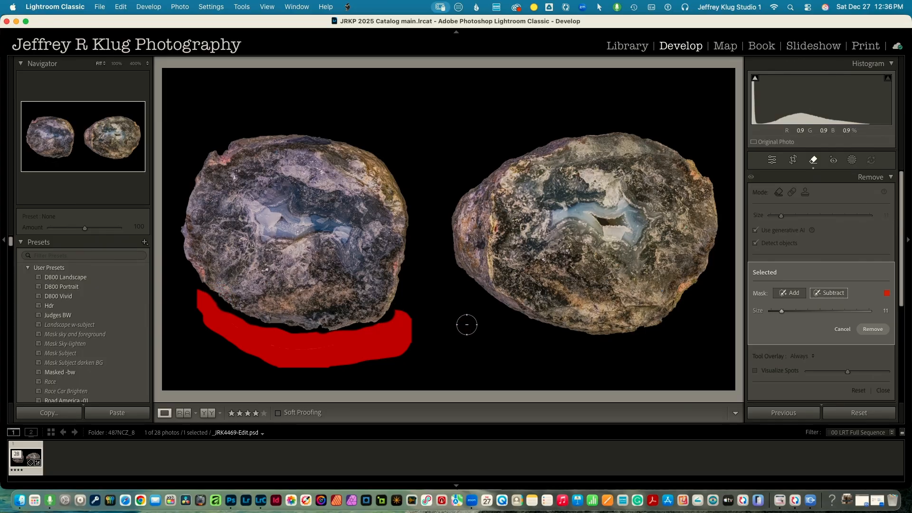
left_click(875, 333)
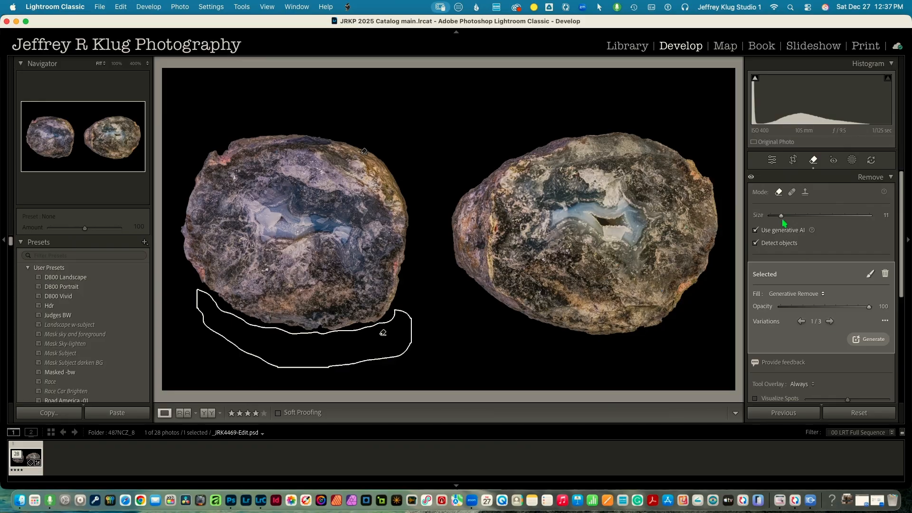
left_click(814, 161)
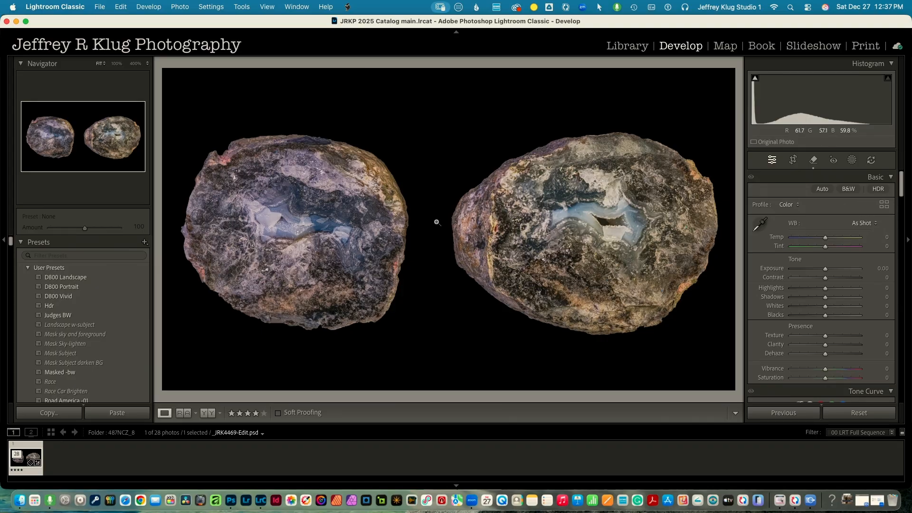
Move the _JRK4469-Edit.psd stack from 487NCZ_8 to the Open Geodes folder and rate it five stars
left_click(620, 49)
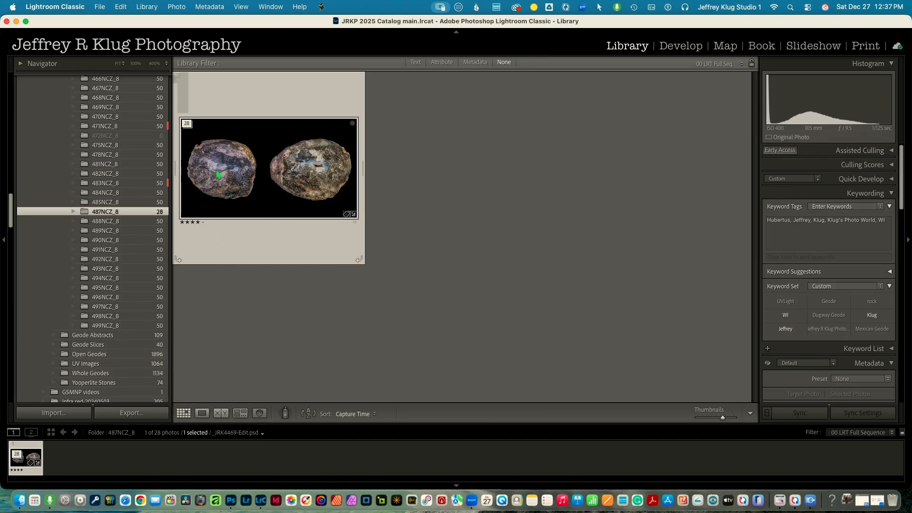
left_click_drag(218, 183, 165, 357)
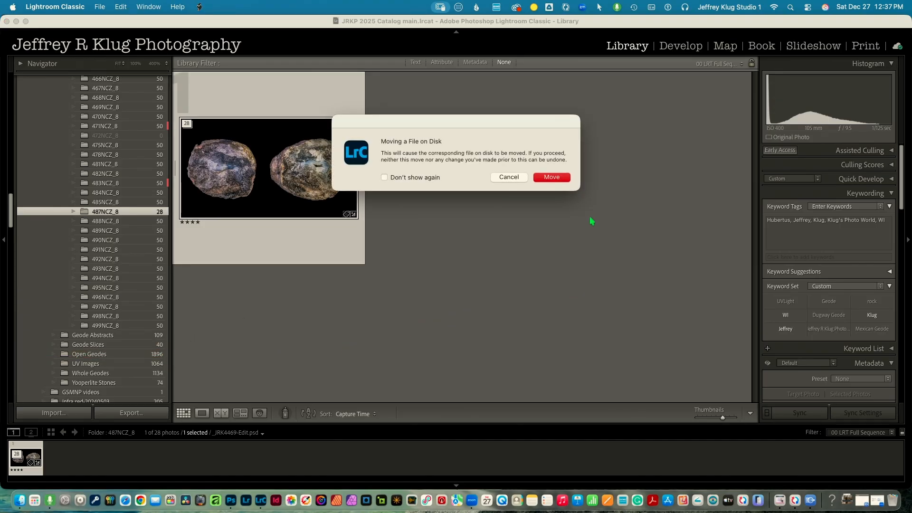
left_click(553, 177)
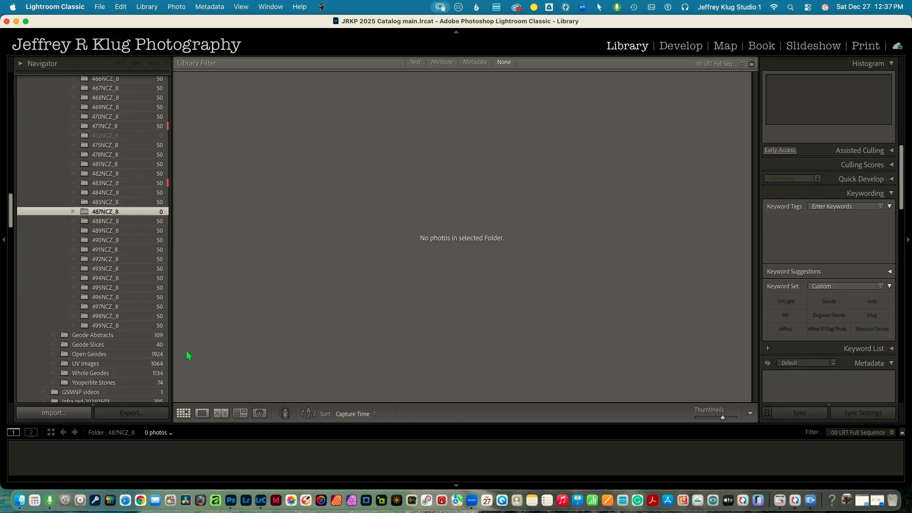
left_click(162, 356)
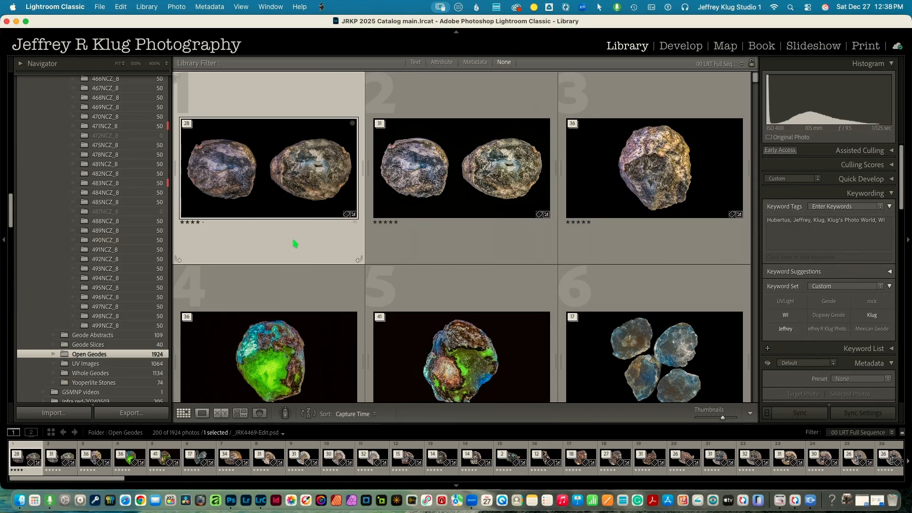
key("5")
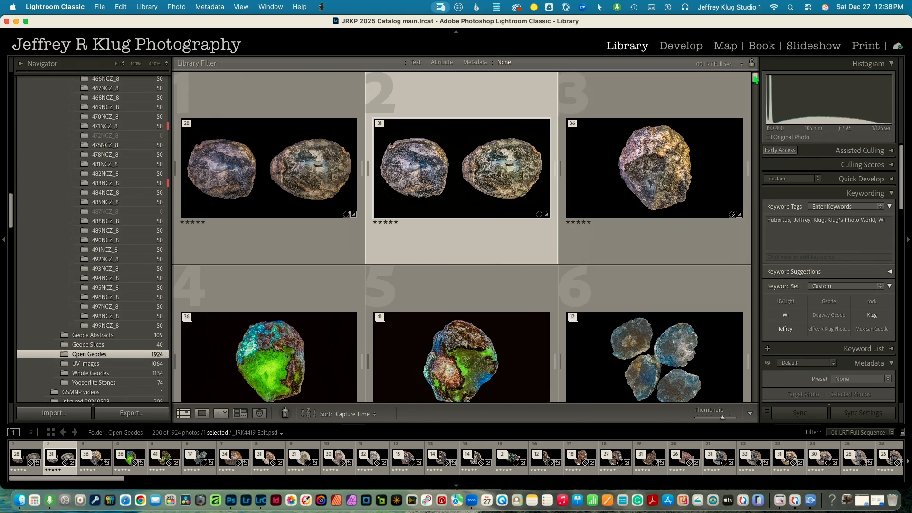
Move the two fluorescent green geode stacks and the four-piece blue geode stack from Open Geodes to UV Images
scroll(755, 78, "down", 3)
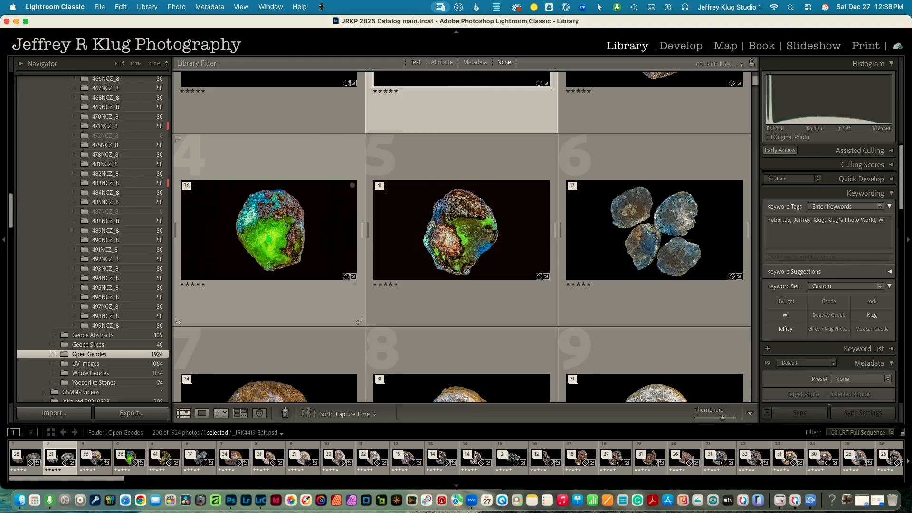
left_click_drag(266, 247, 154, 364)
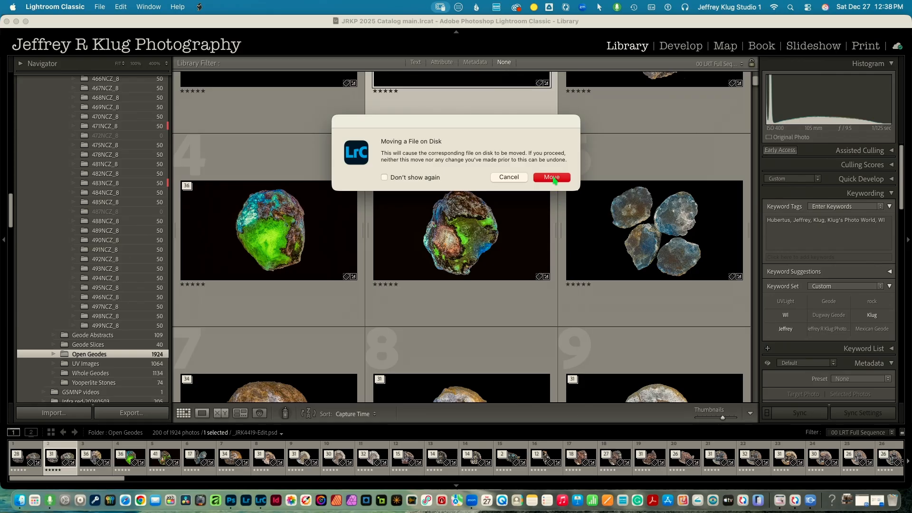
left_click(553, 178)
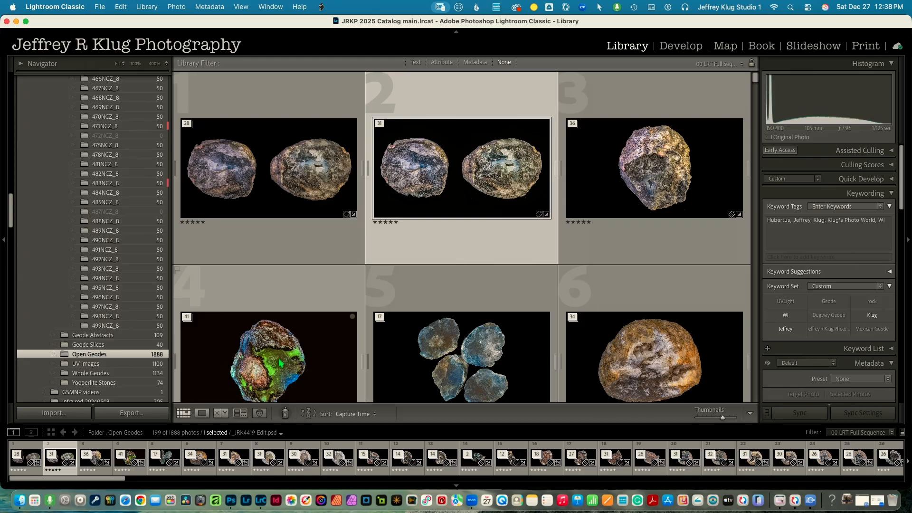
left_click_drag(281, 364, 159, 363)
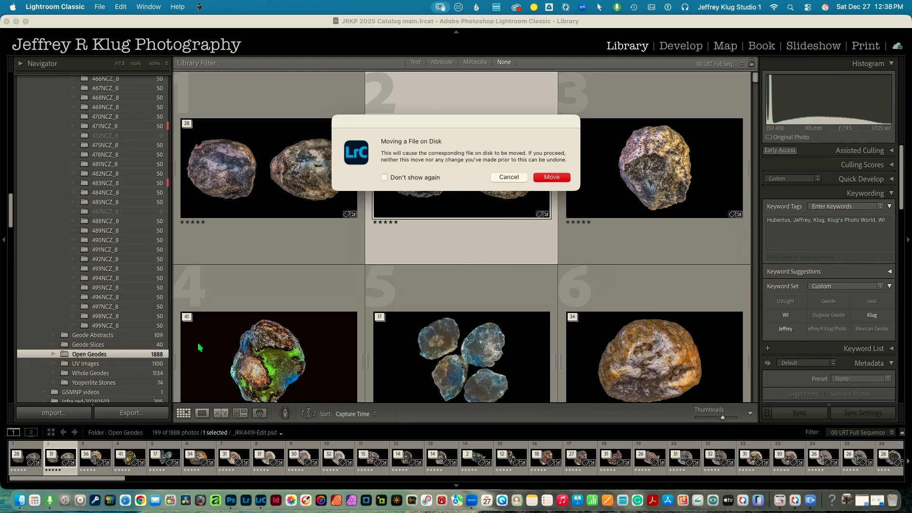
left_click(551, 178)
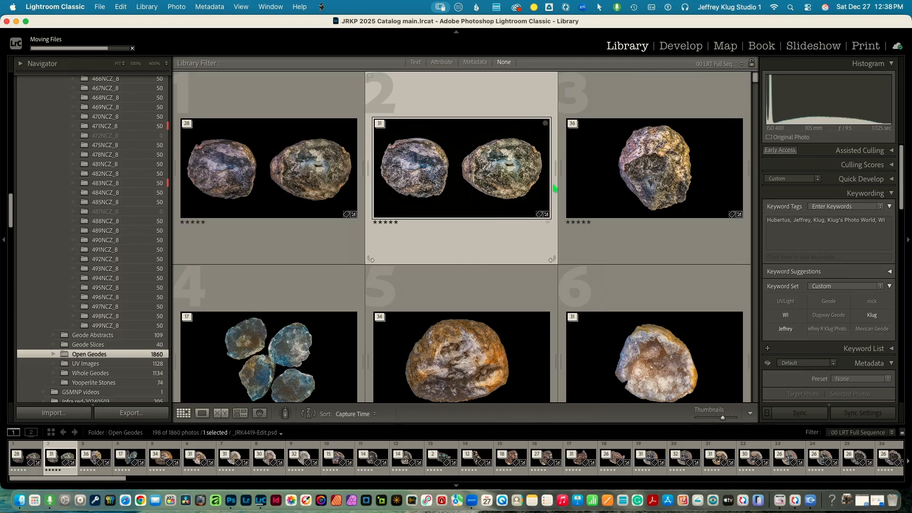
left_click(287, 350)
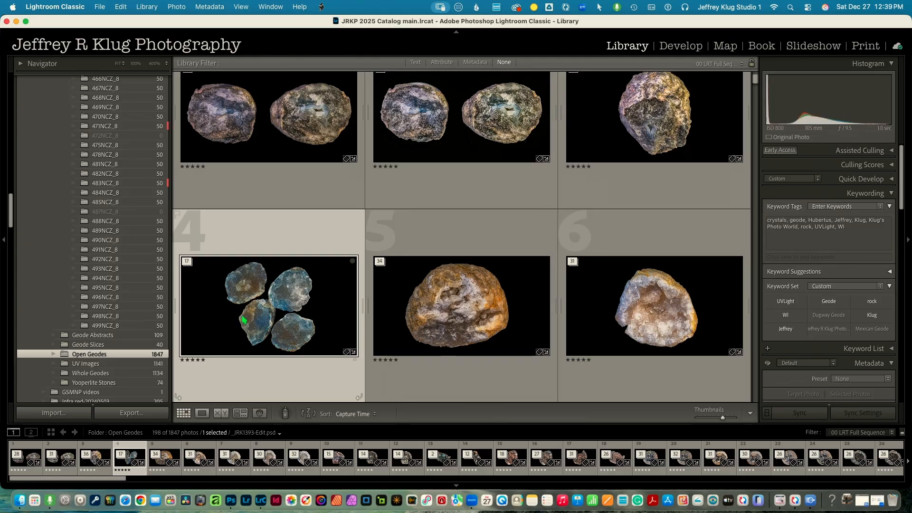
left_click_drag(244, 319, 158, 365)
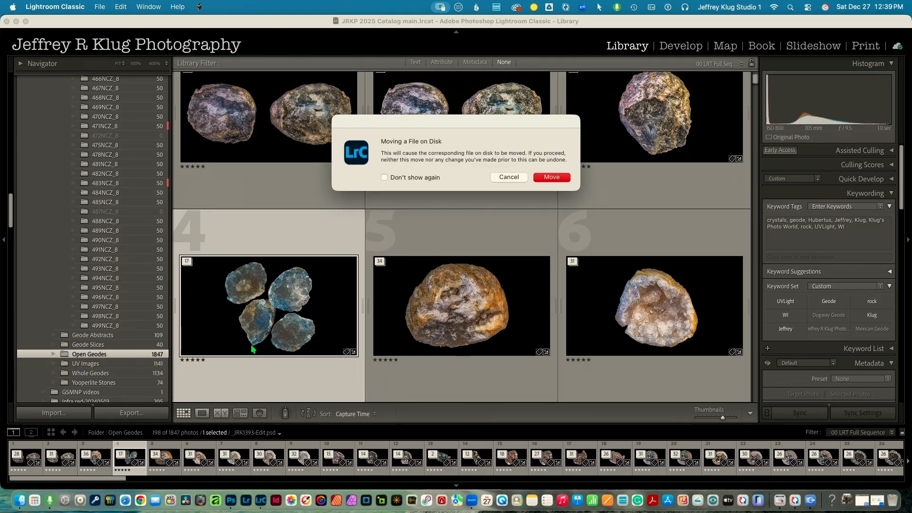
left_click(552, 178)
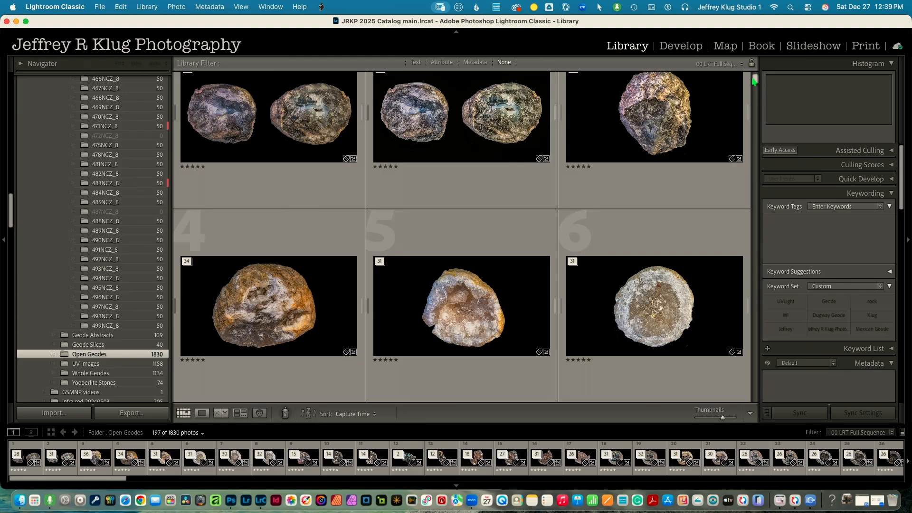
Browse further through the Open Geodes folder and view Geode-2006.psd enlarged
left_click_drag(754, 82, 766, 162)
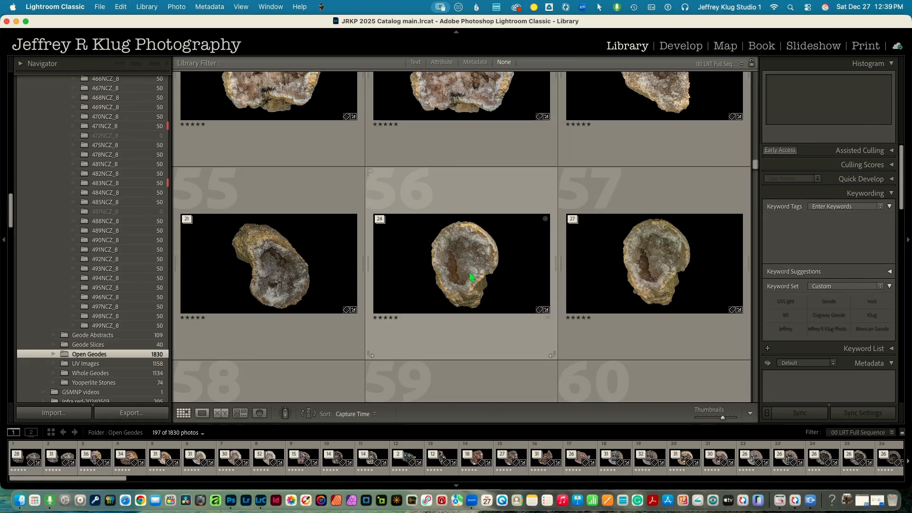
double_click(273, 263)
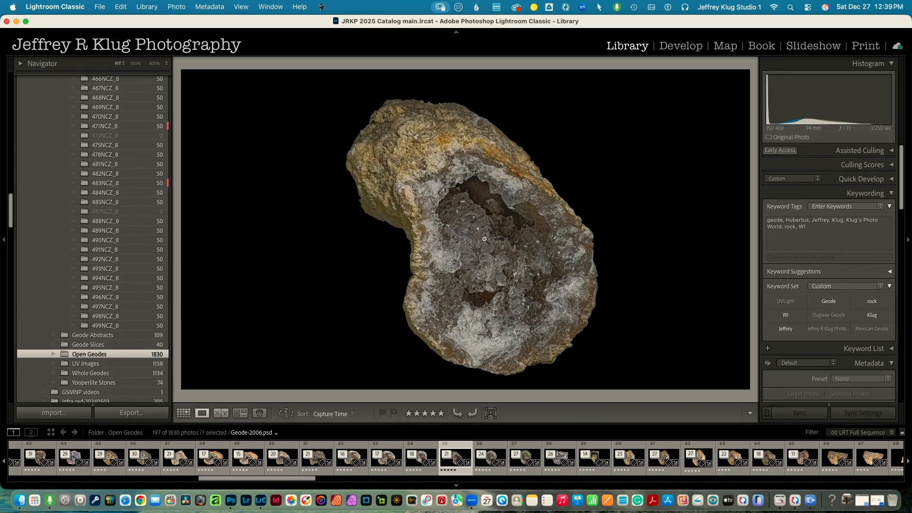
Browse the enlarged geode images in the Open Geodes folder one by one up to Geode-536.psd
key("Right")
key("Right")
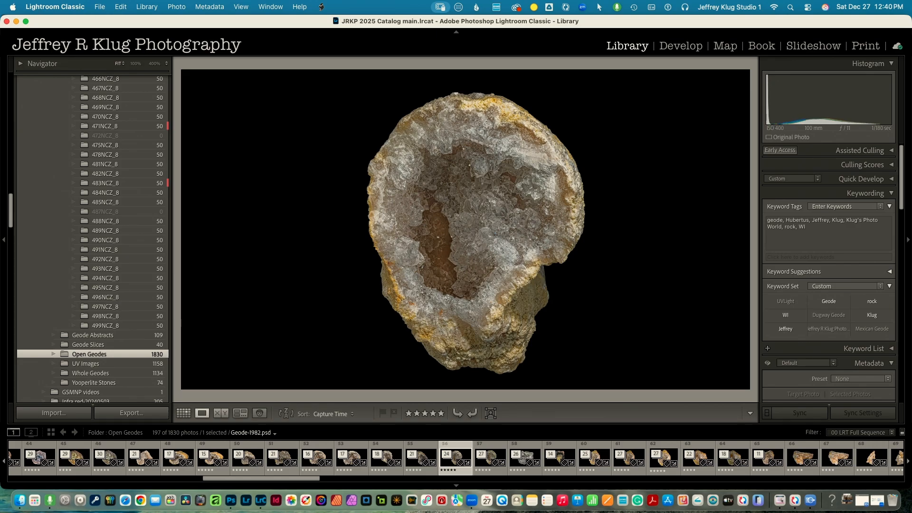
key("Right")
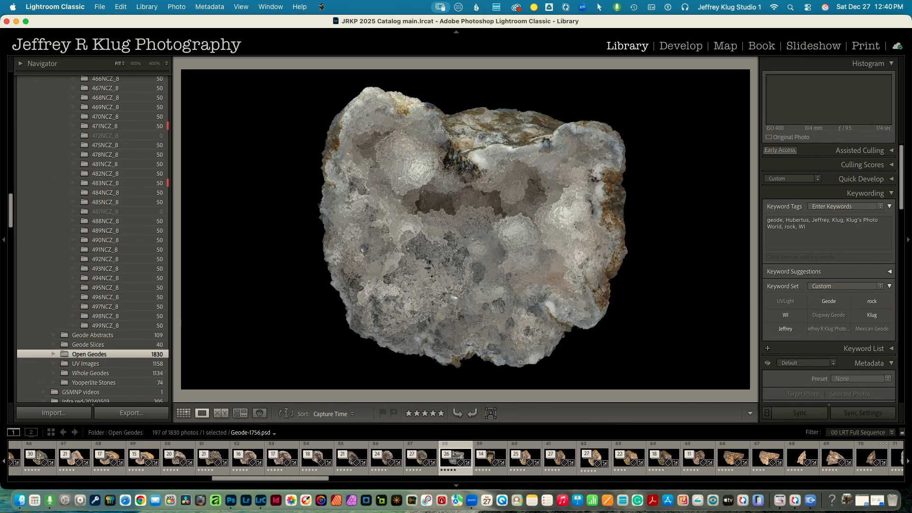
key("Right")
key("Right")
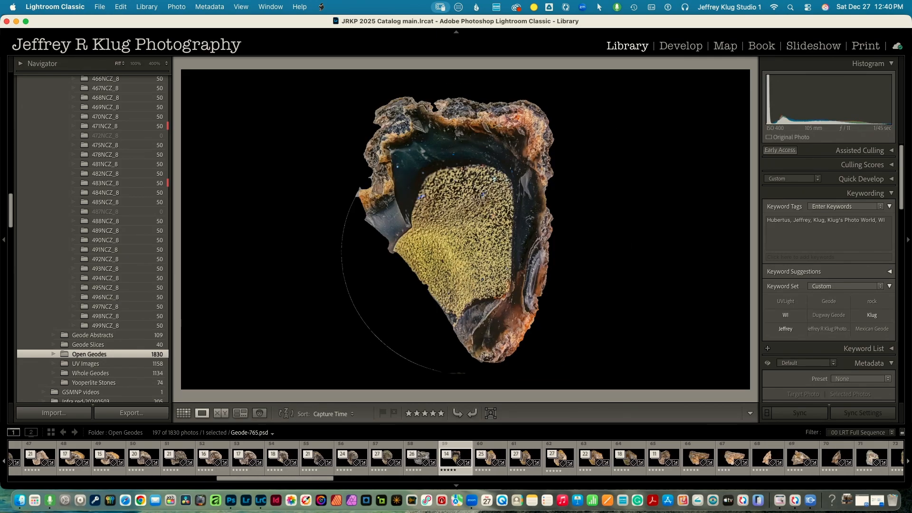
key("Left")
key("Right")
key("Right")
key("Right")
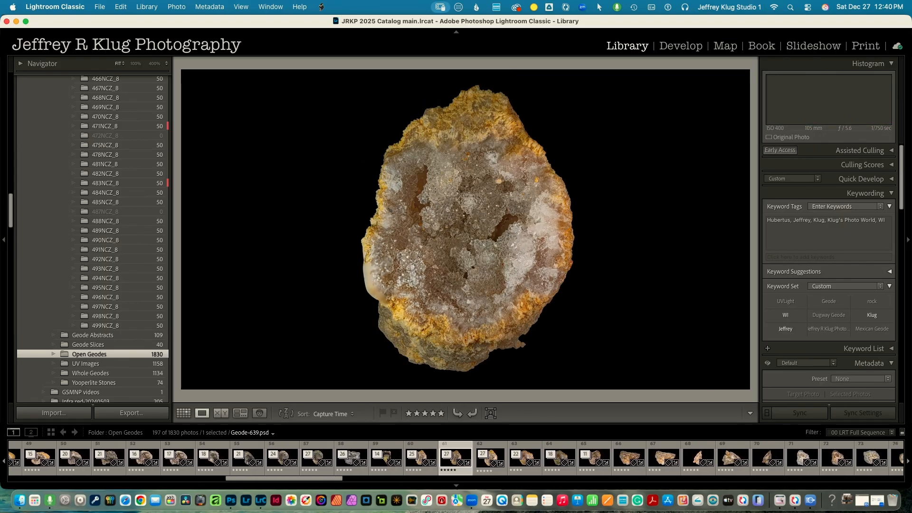
key("Right")
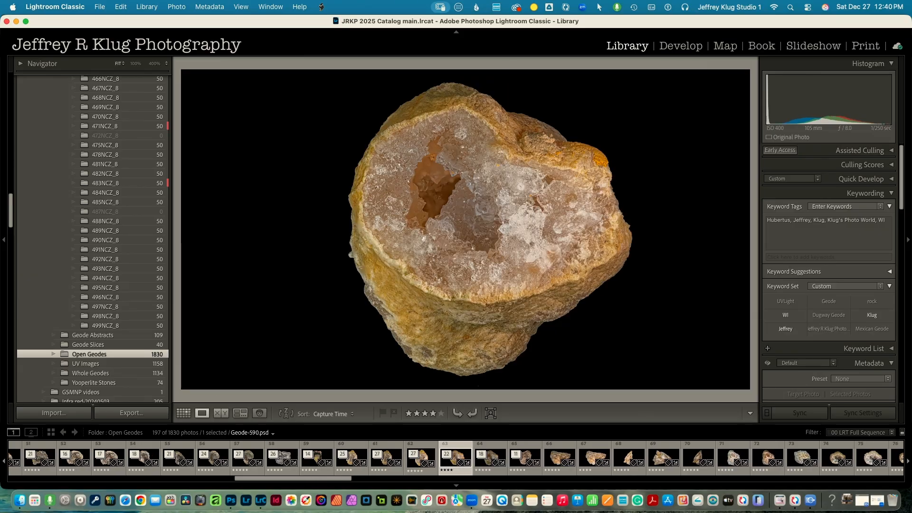
key("Right")
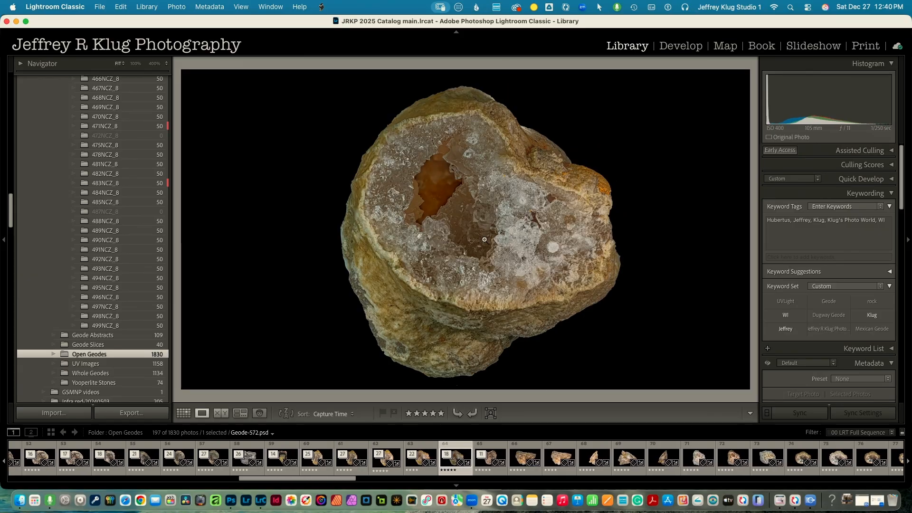
key("Right")
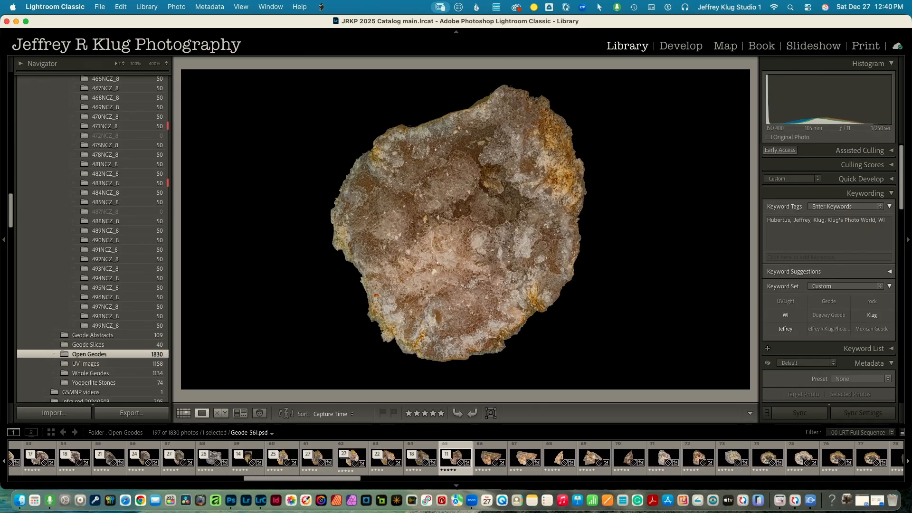
key("Right")
key("Right")
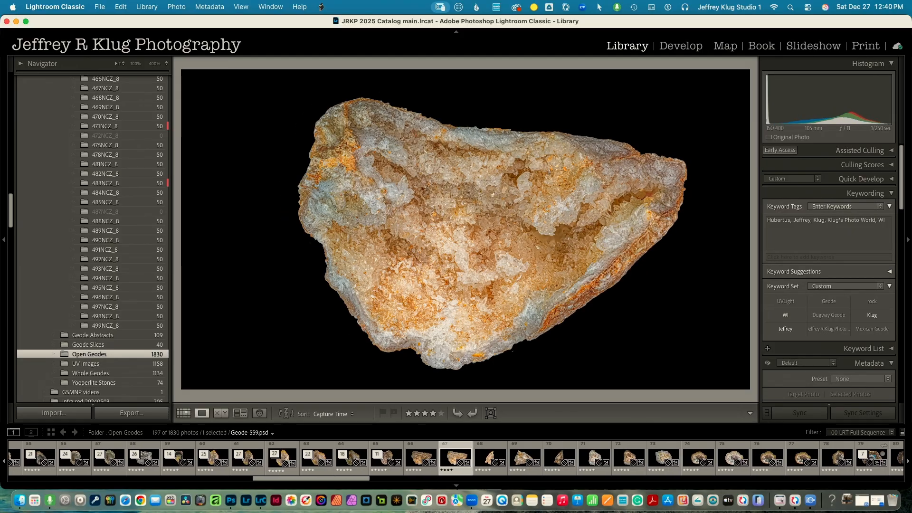
key("Right")
key("Right")
key("Right")
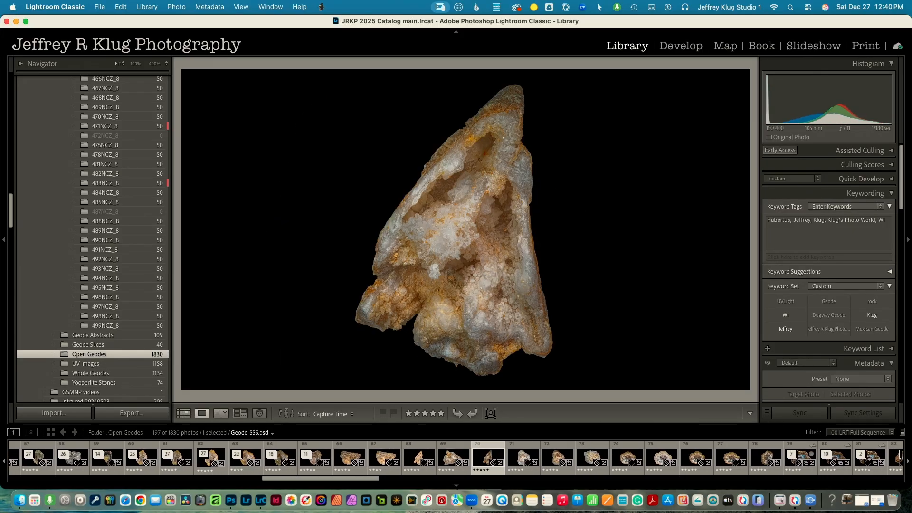
key("Right")
key("Right")
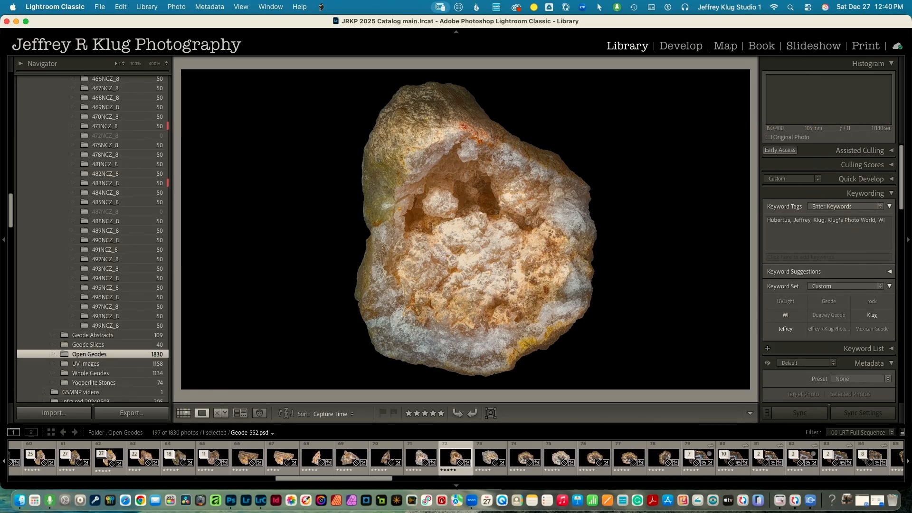
key("Right")
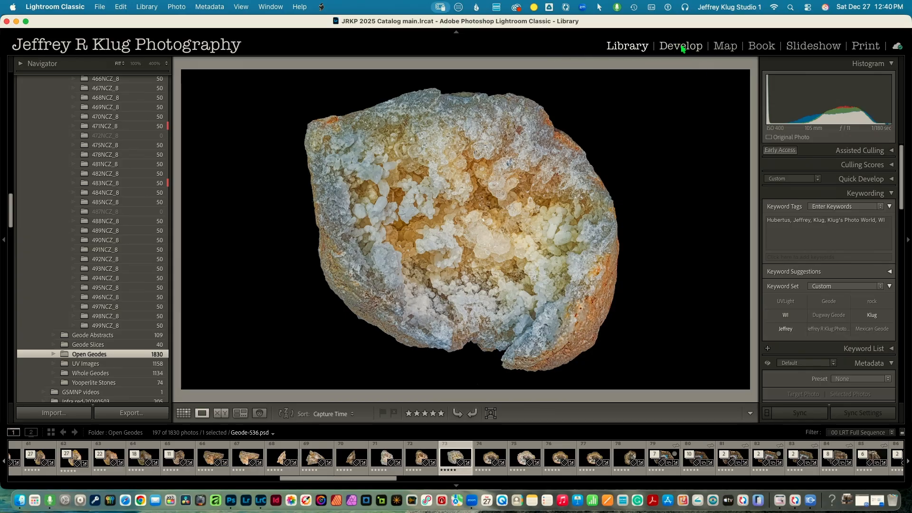
Open Geode-536.psd in the Develop module and create a virtual copy of it
left_click(682, 48)
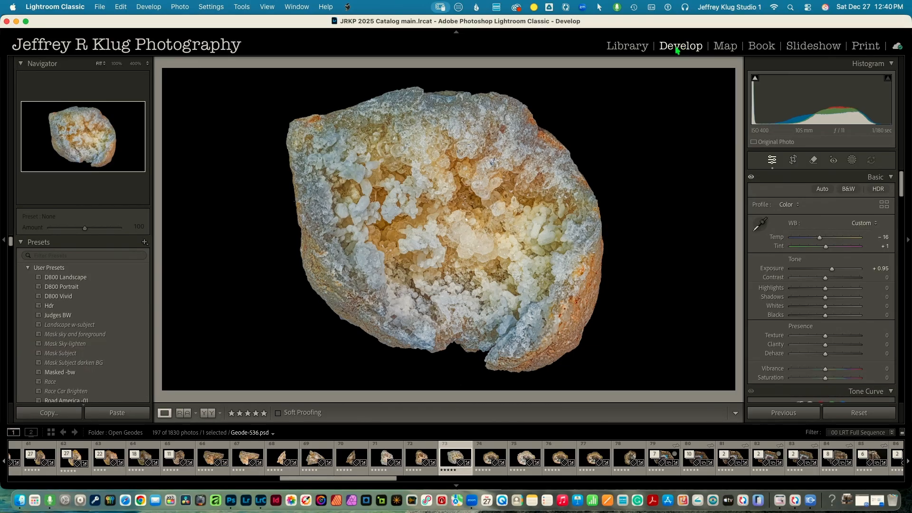
left_click(184, 7)
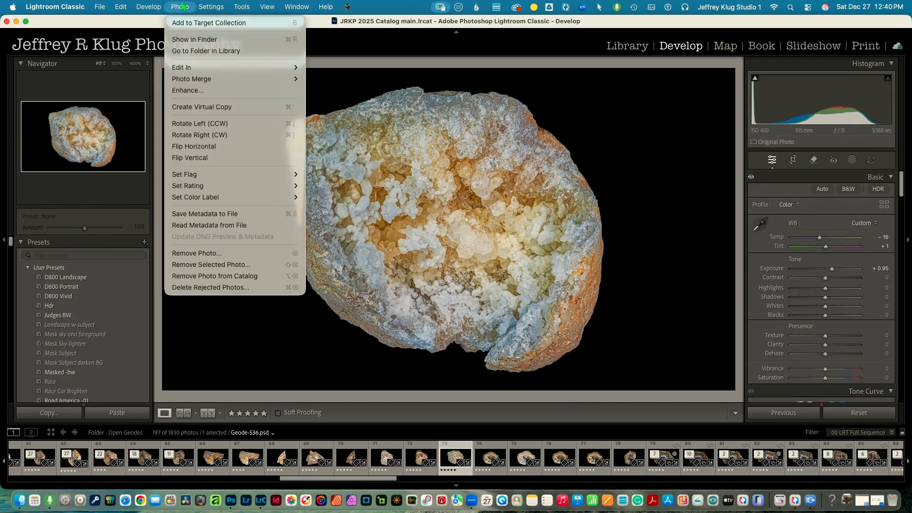
left_click(217, 110)
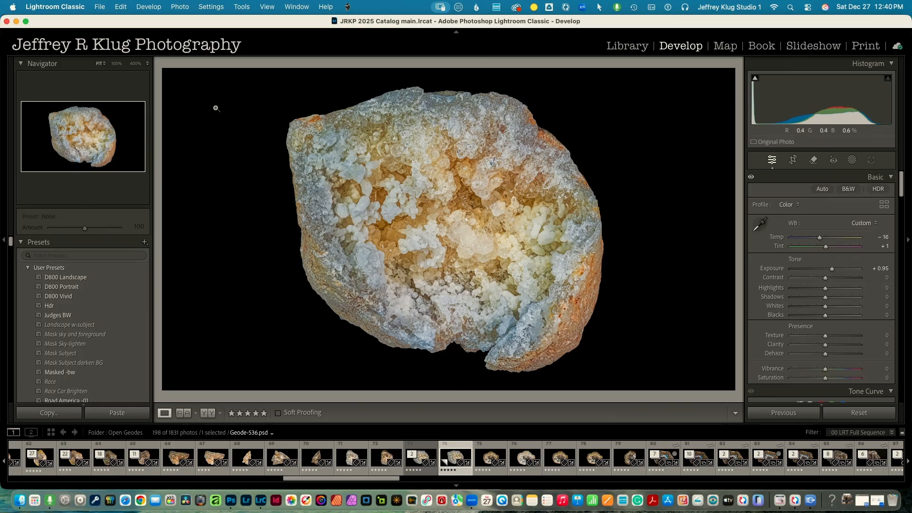
Crop the virtual copy to 16 x 9 around the crystal interior, rotated to -35.80, so the geode fills most of the frame
left_click(795, 163)
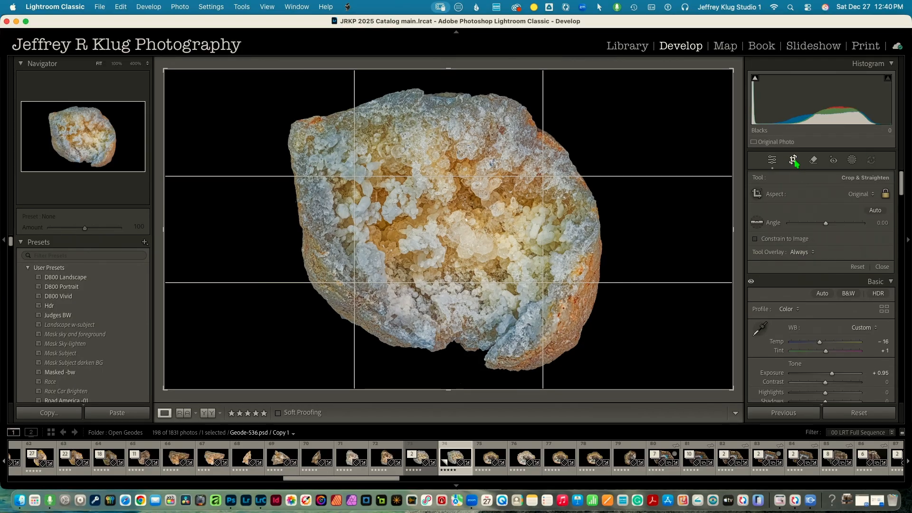
left_click(858, 195)
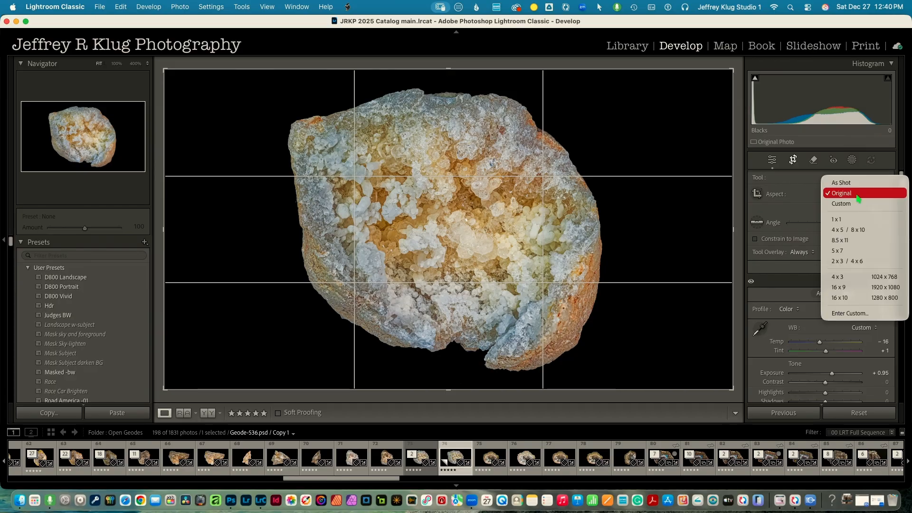
left_click(845, 290)
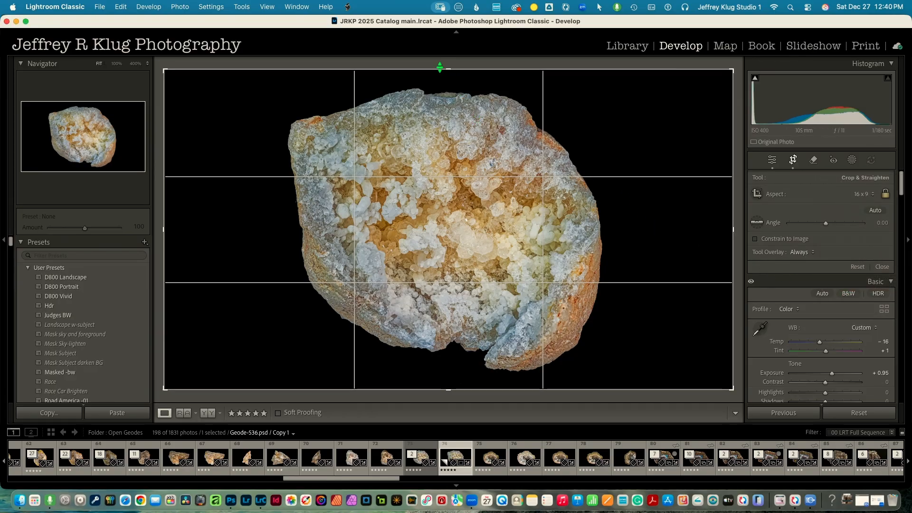
left_click_drag(446, 71, 475, 285)
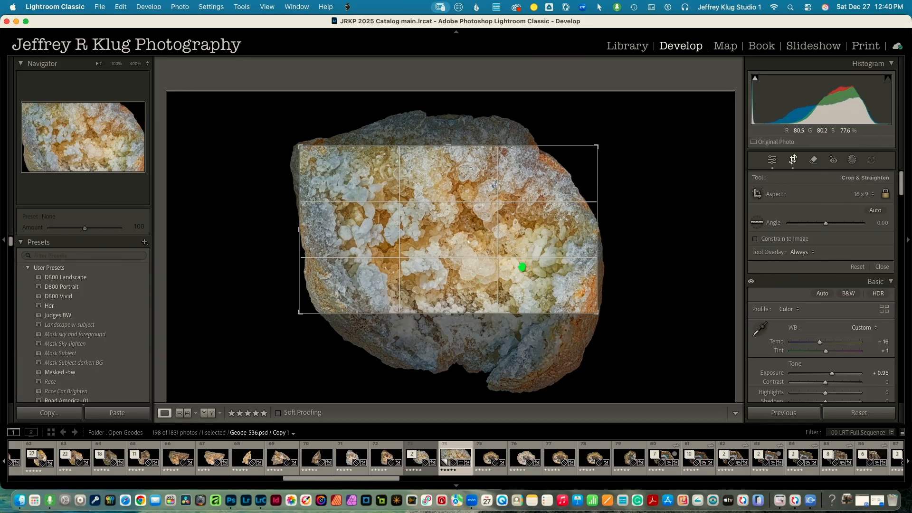
left_click_drag(607, 231, 586, 133)
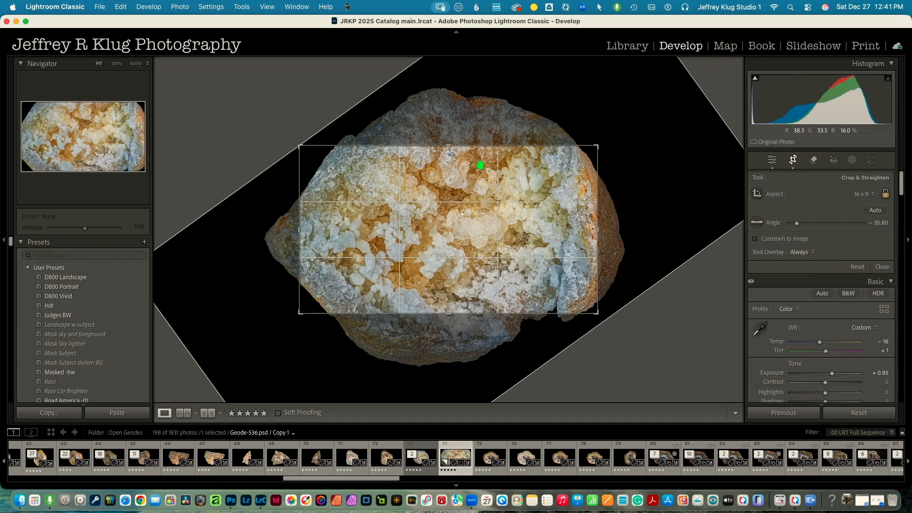
left_click_drag(480, 164, 476, 166)
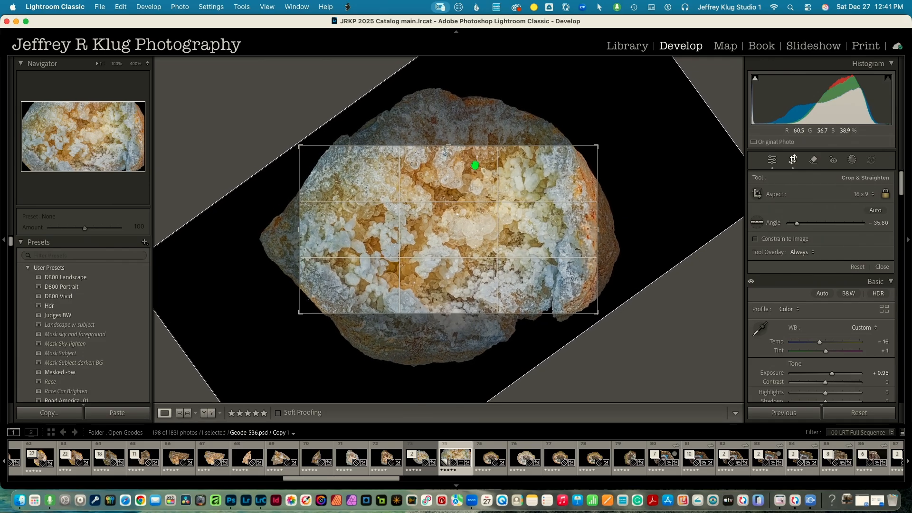
left_click(793, 160)
Fill the black upper-right corner of the image with generative Remove and choose variation 3 of 3
left_click(813, 161)
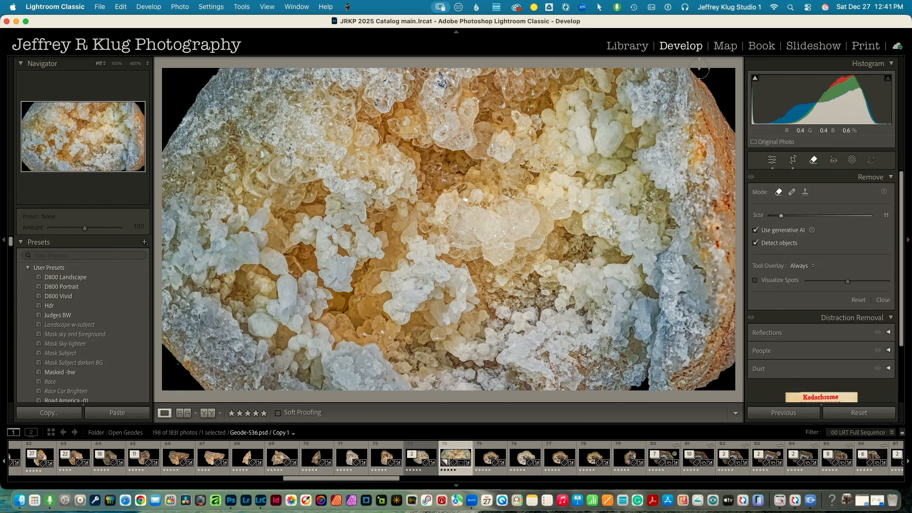
mouse_move(699, 69)
left_mouse_down()
mouse_move(737, 75)
mouse_move(732, 127)
mouse_move(704, 78)
mouse_move(732, 87)
left_mouse_up()
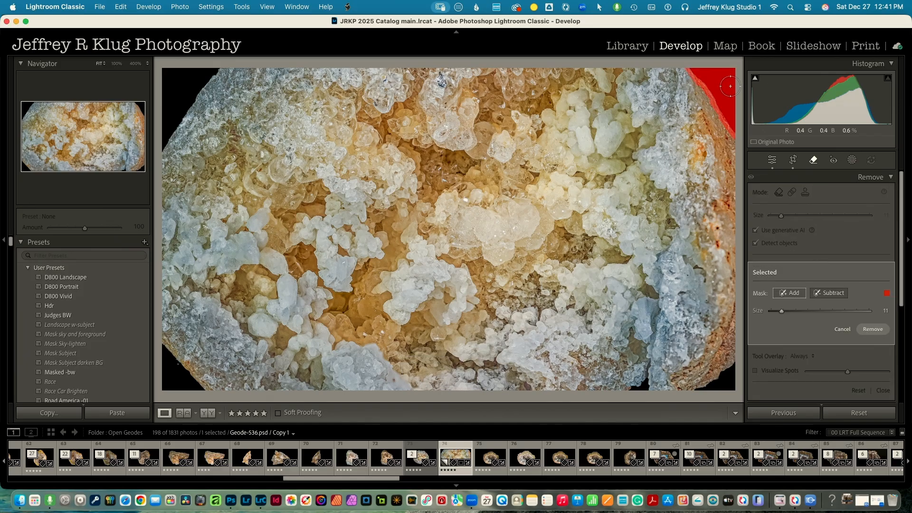
left_click(877, 334)
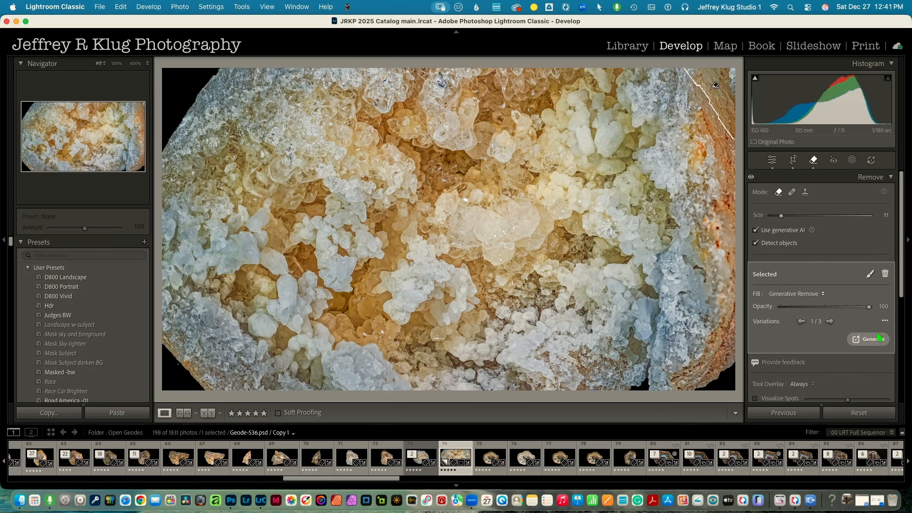
left_click(829, 321)
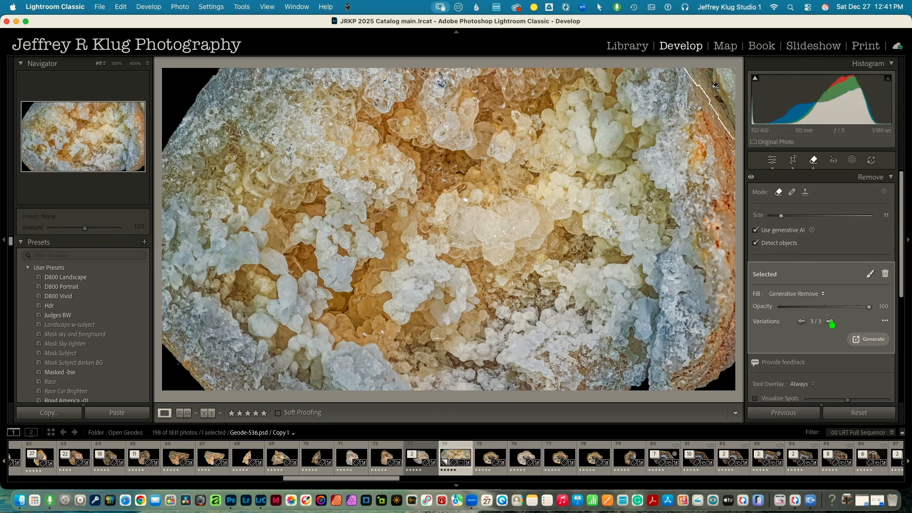
left_click(830, 322)
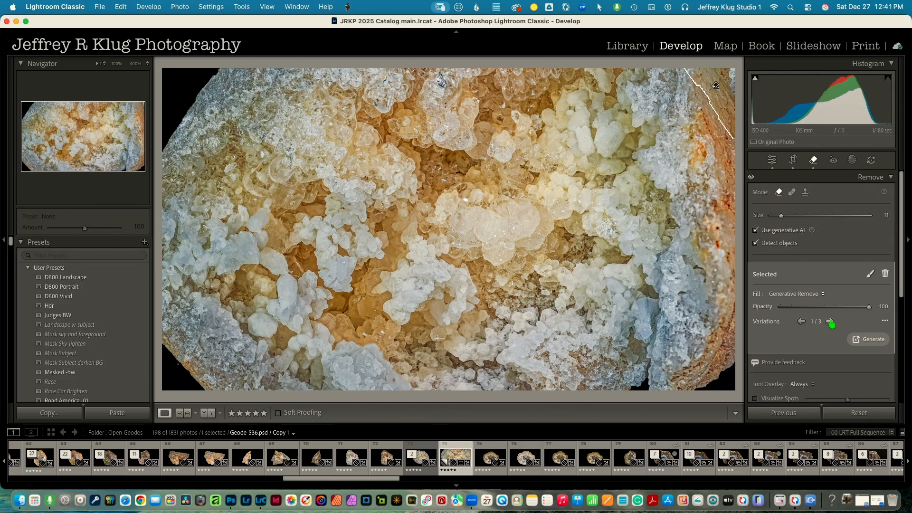
left_click(830, 322)
left_click(829, 321)
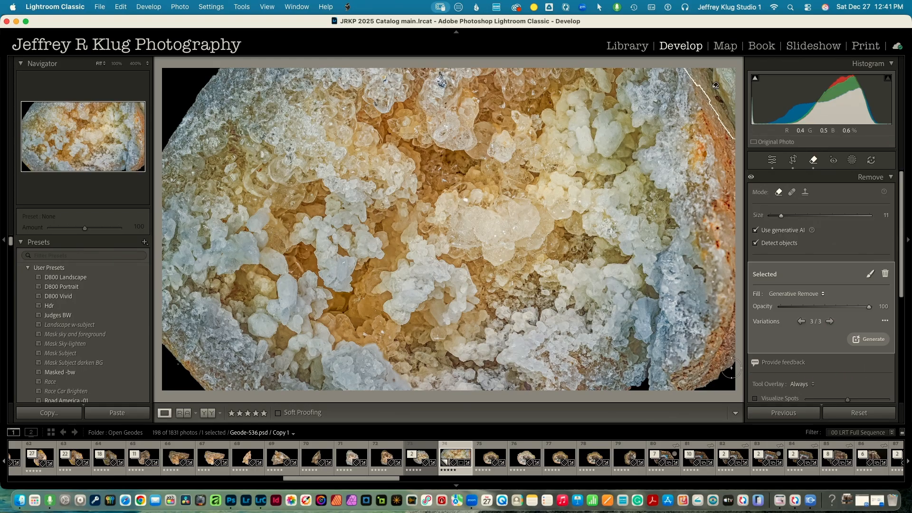
Fill the black lower-right corner and the small black notch beside it with generative Remove, choosing variation 3 of 3
mouse_move(731, 369)
left_mouse_down()
mouse_move(733, 392)
mouse_move(703, 378)
mouse_move(698, 393)
mouse_move(736, 393)
left_mouse_up()
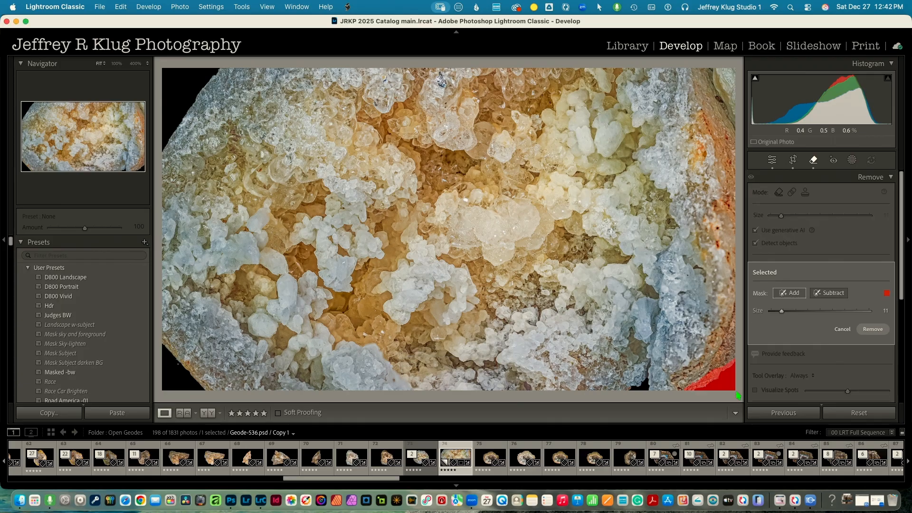
left_click(646, 383)
left_click(876, 334)
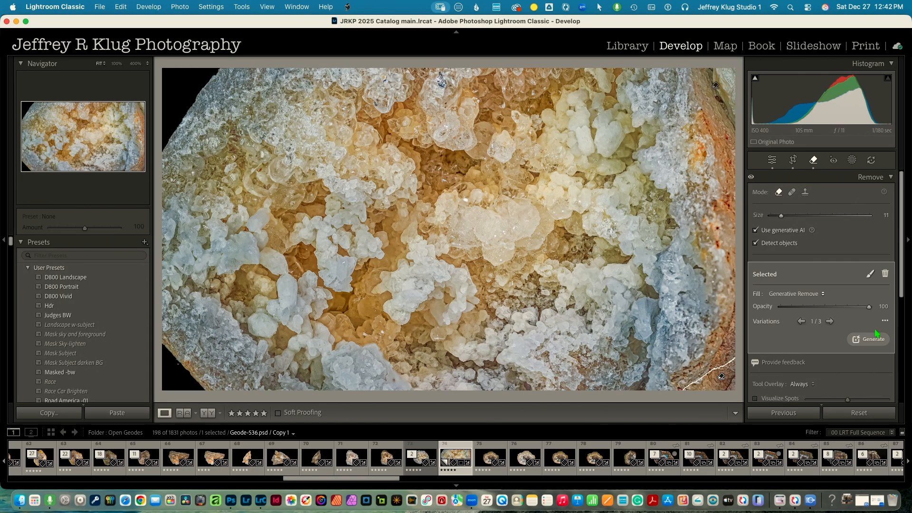
left_click(829, 322)
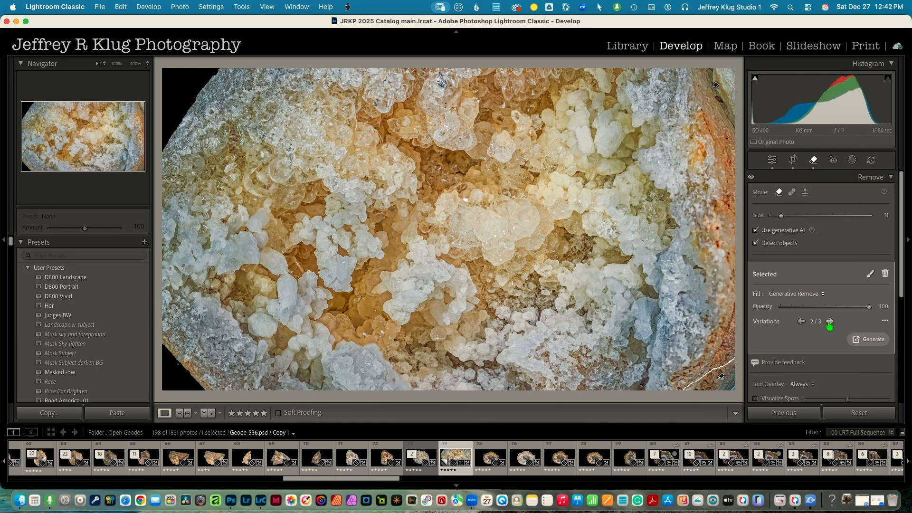
left_click(830, 322)
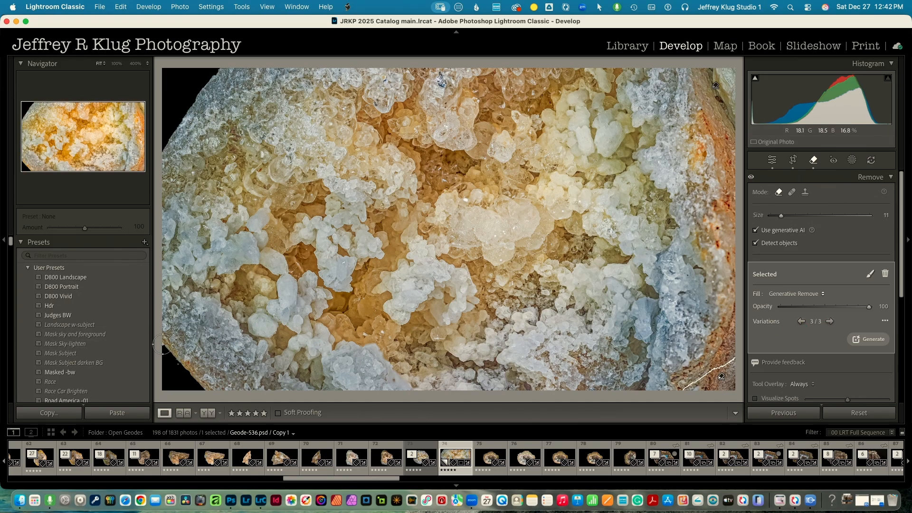
Fill the black lower-left corner of the image with generative Remove and choose variation 3 of 3
mouse_move(162, 344)
left_mouse_down()
mouse_move(167, 385)
mouse_move(201, 388)
mouse_move(169, 358)
left_mouse_up()
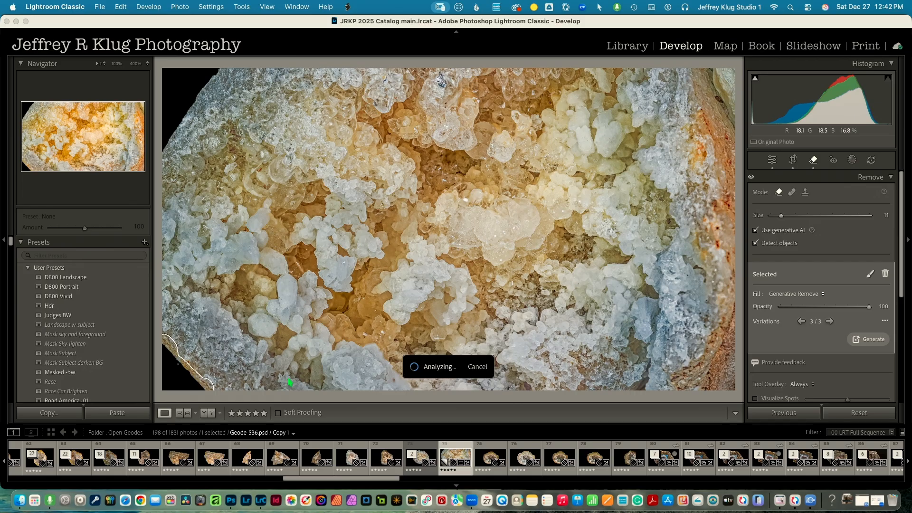
left_click(872, 343)
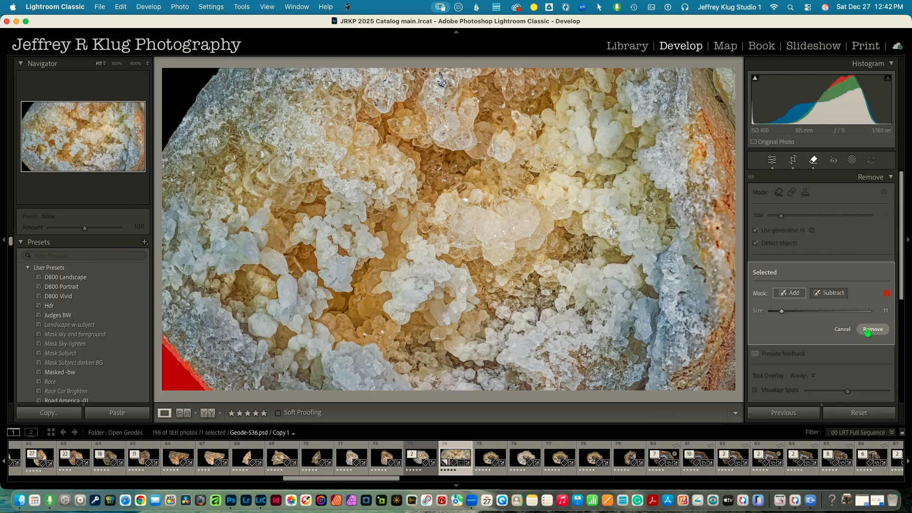
left_click(868, 331)
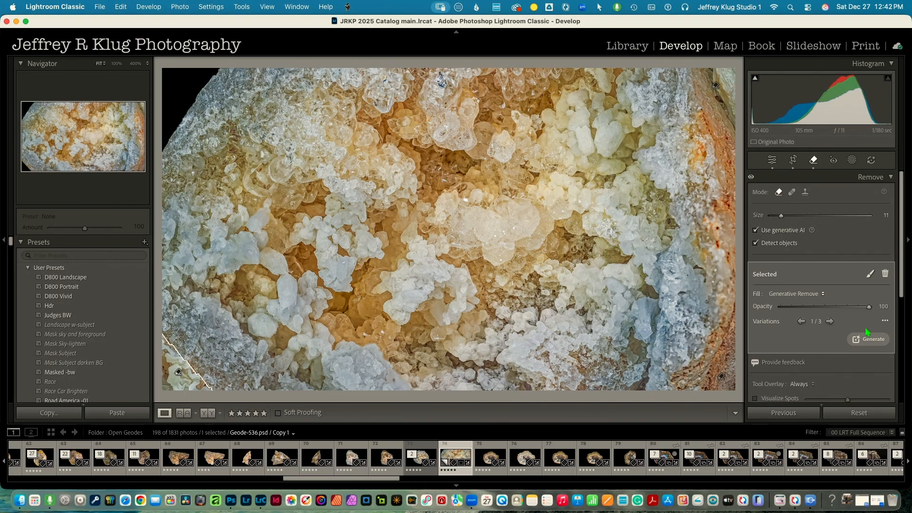
left_click(830, 321)
left_click(829, 321)
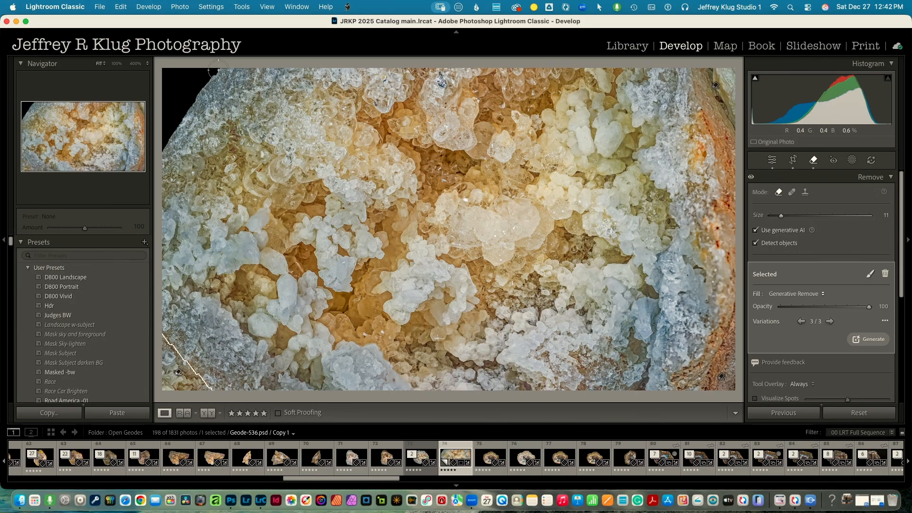
Fill the black upper-left corner of the image with generative Remove, choose variation 1 of 3, and close the Remove tool
mouse_move(227, 69)
left_mouse_down()
mouse_move(167, 85)
mouse_move(164, 151)
mouse_move(200, 88)
mouse_move(222, 82)
mouse_move(187, 81)
mouse_move(173, 105)
mouse_move(175, 80)
mouse_move(168, 133)
mouse_move(188, 121)
left_mouse_up()
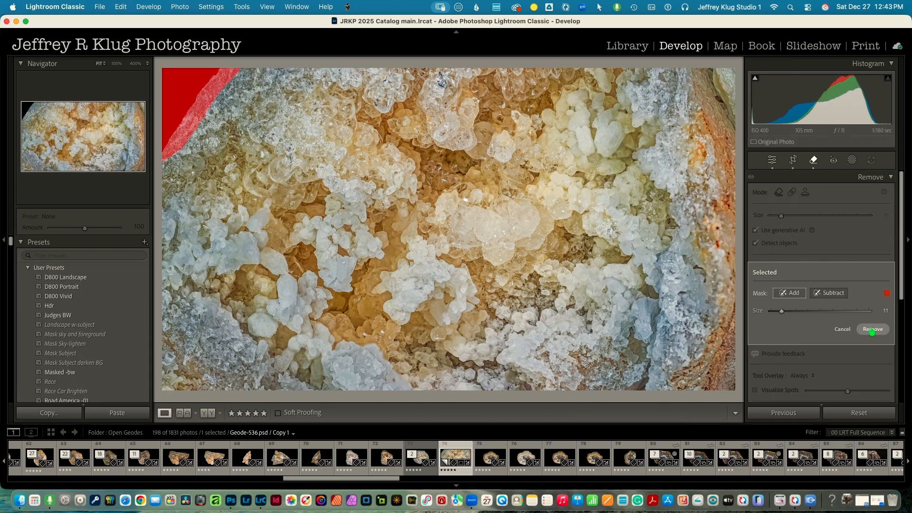
left_click(873, 330)
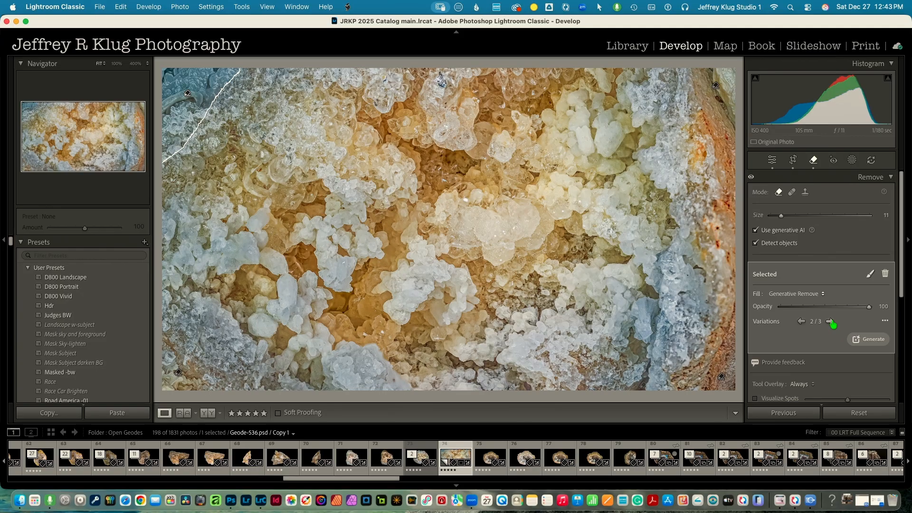
left_click(831, 322)
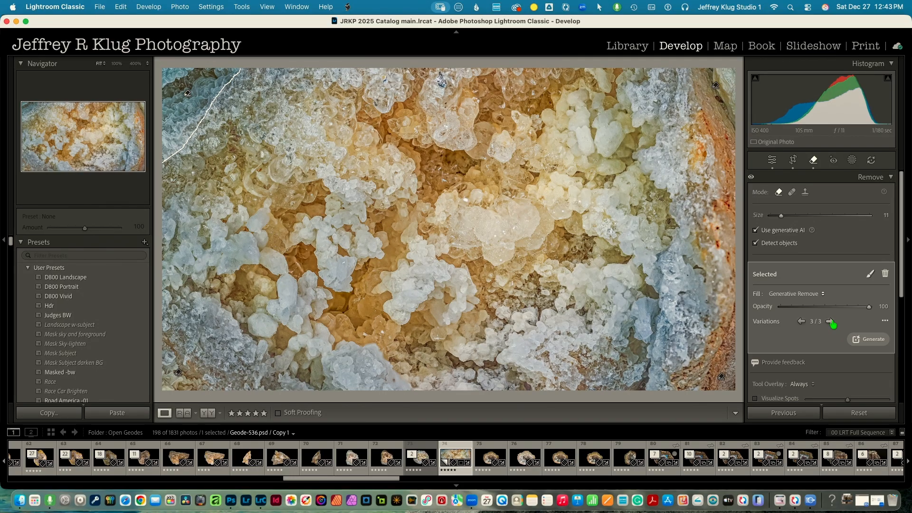
left_click(832, 322)
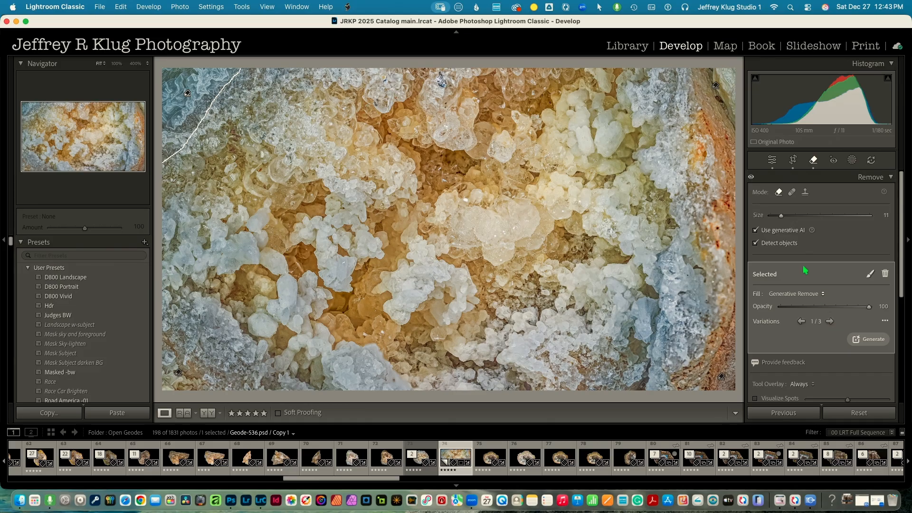
left_click(813, 161)
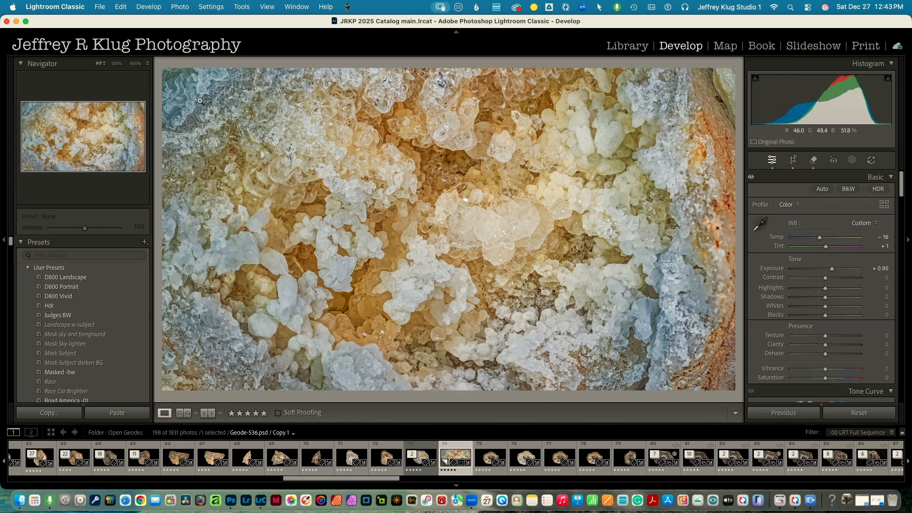
Open the virtual copy in Adobe Photoshop 2026 as a copy with Lightroom adjustments and collapse the Nik 8 Color Efex panel
left_click(181, 6)
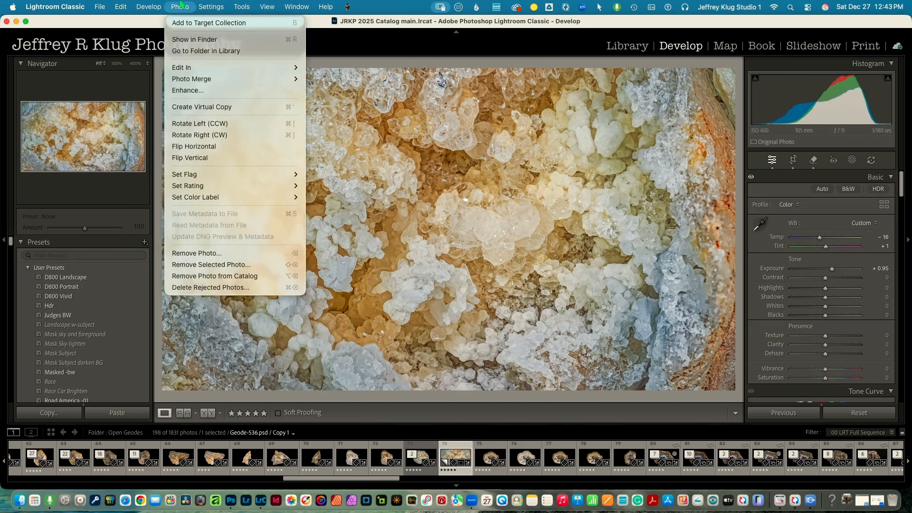
mouse_move(199, 72)
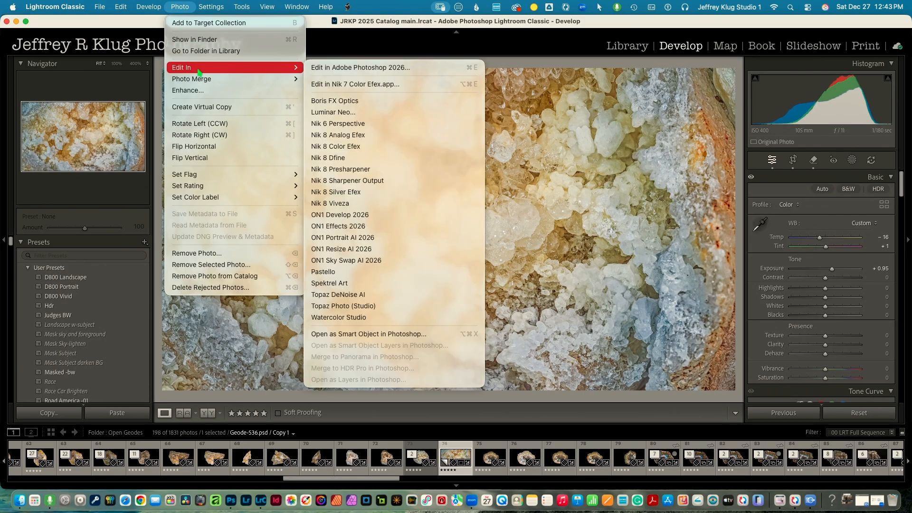
left_click(382, 69)
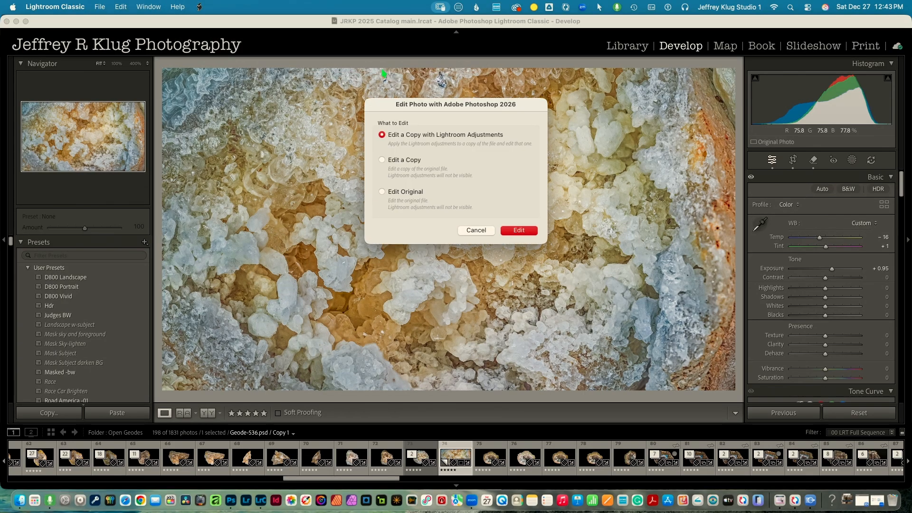
left_click(519, 231)
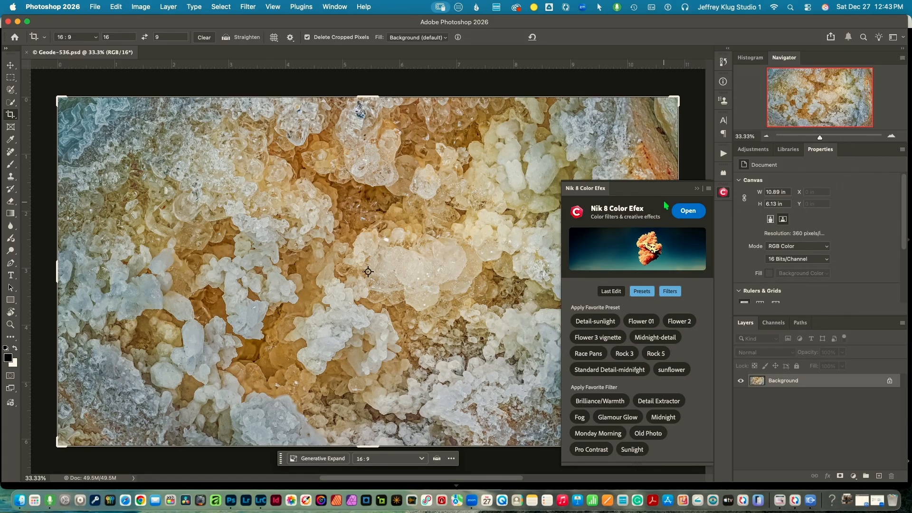
left_click(697, 189)
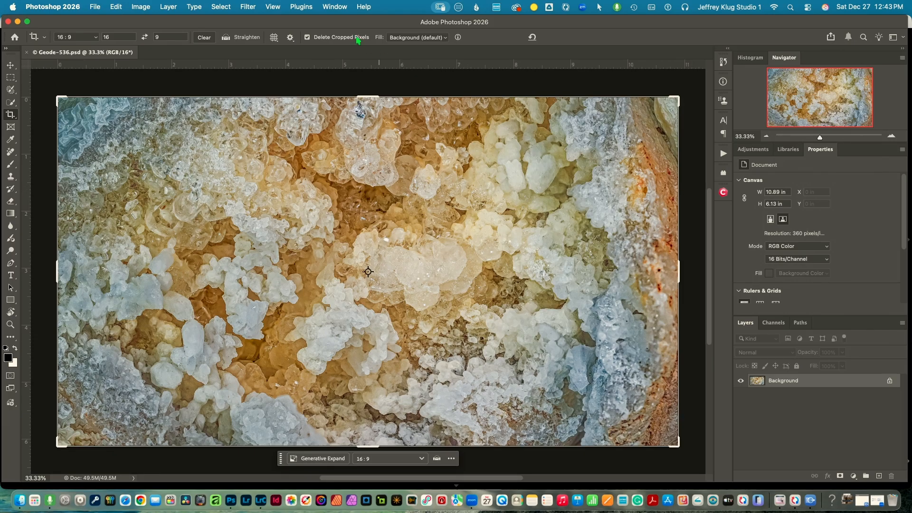
Switch to the Move tool and duplicate the Background layer to make three full-image copies above it
left_click(16, 70)
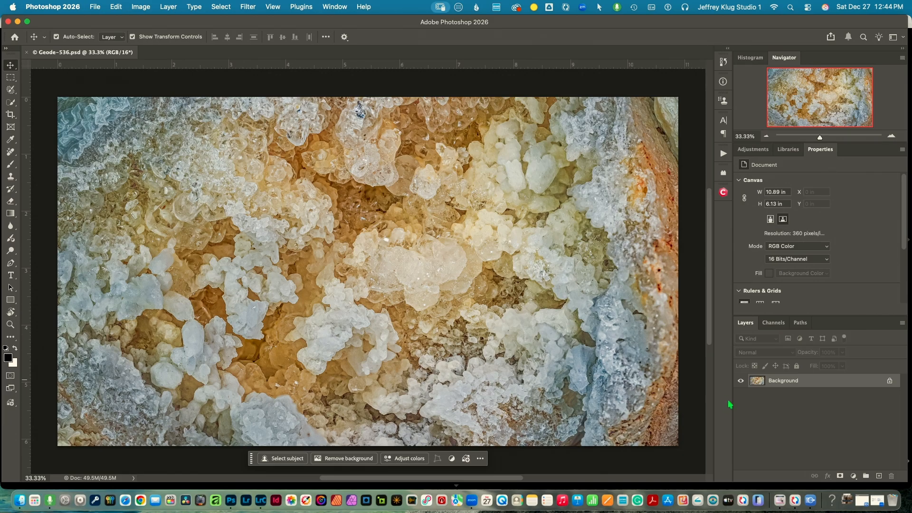
left_click(724, 155)
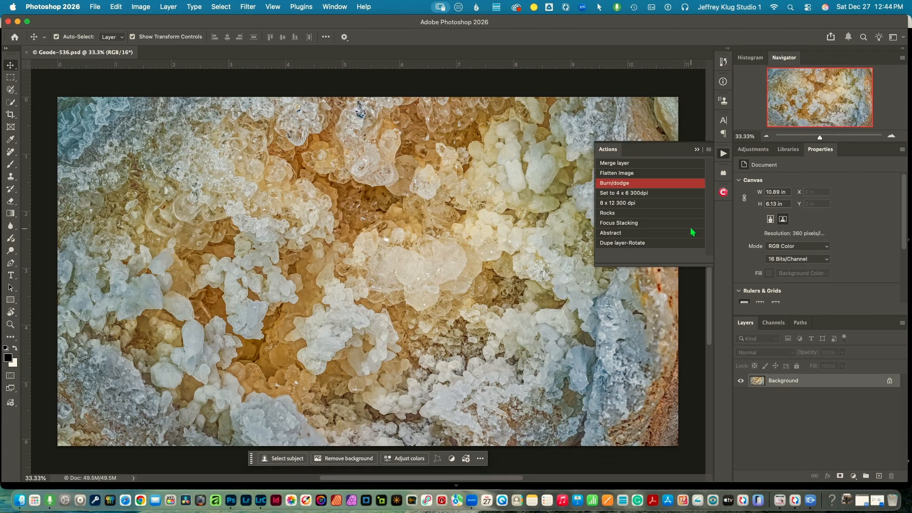
left_click(696, 150)
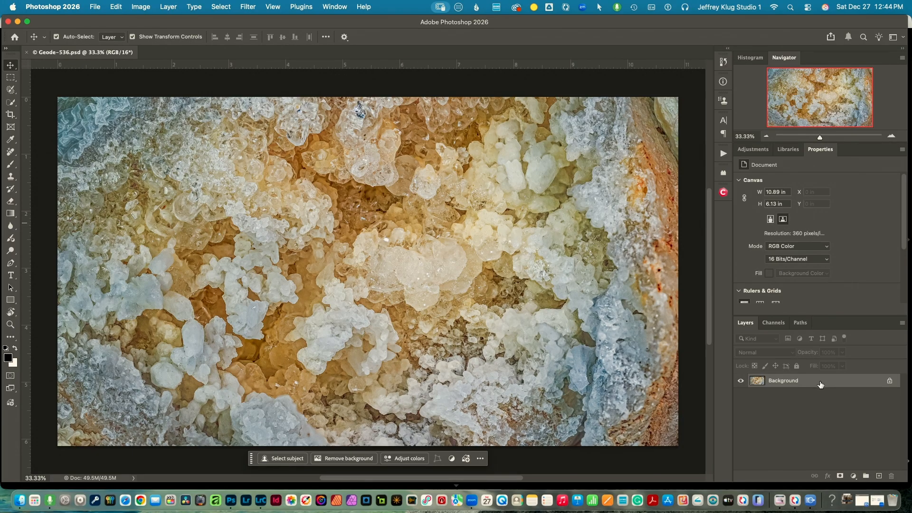
mouse_move(820, 383)
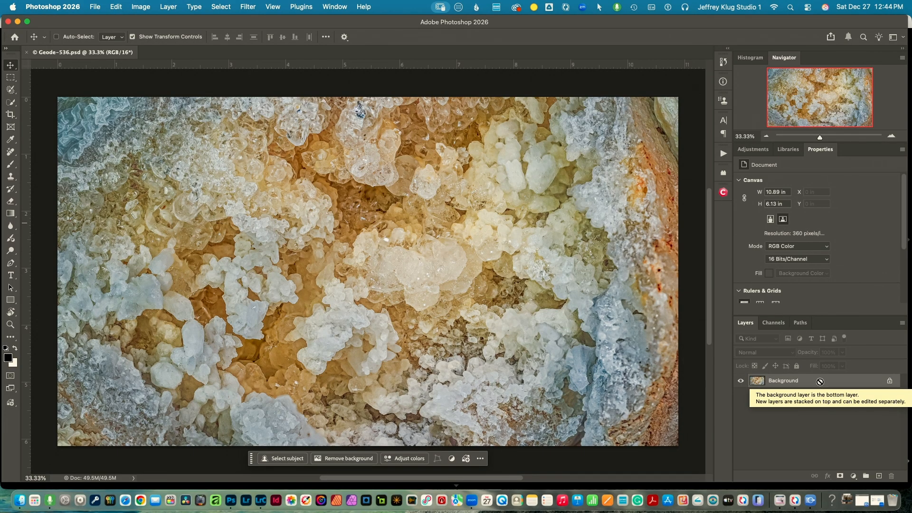
key("super+j")
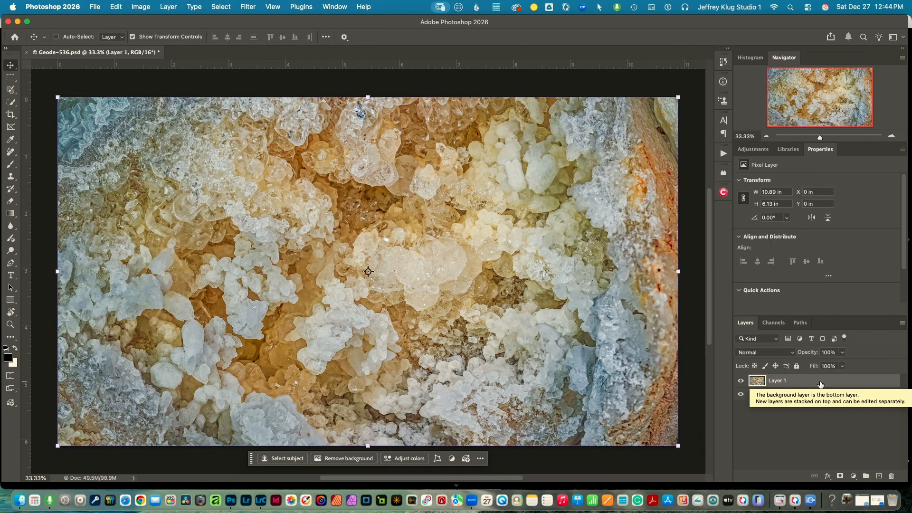
key("super+j")
key("super+j")
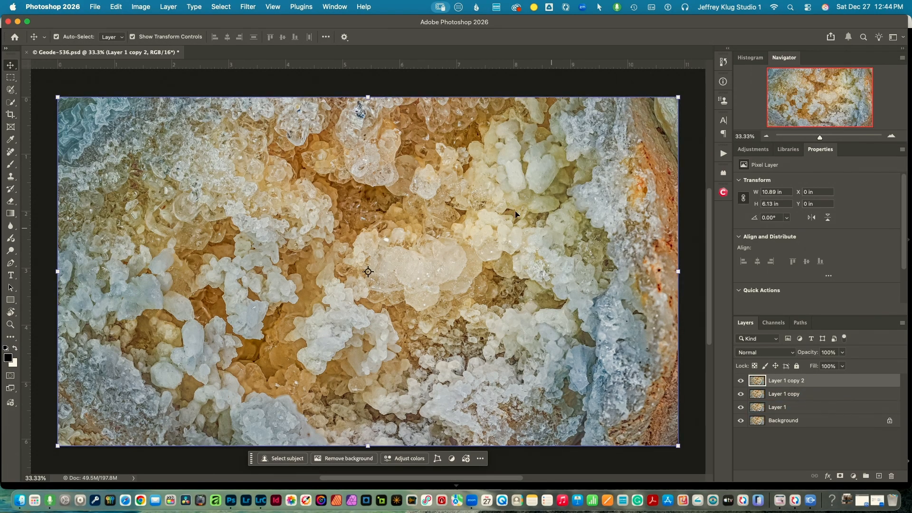
Enlarge the canvas to 200 percent width and 200 percent height, anchoring the existing image in the upper-left corner
left_click(140, 7)
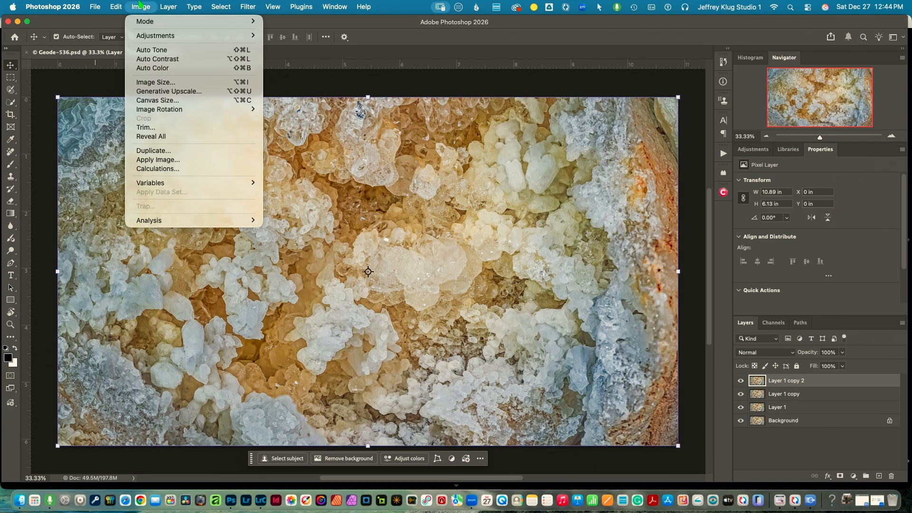
left_click(175, 105)
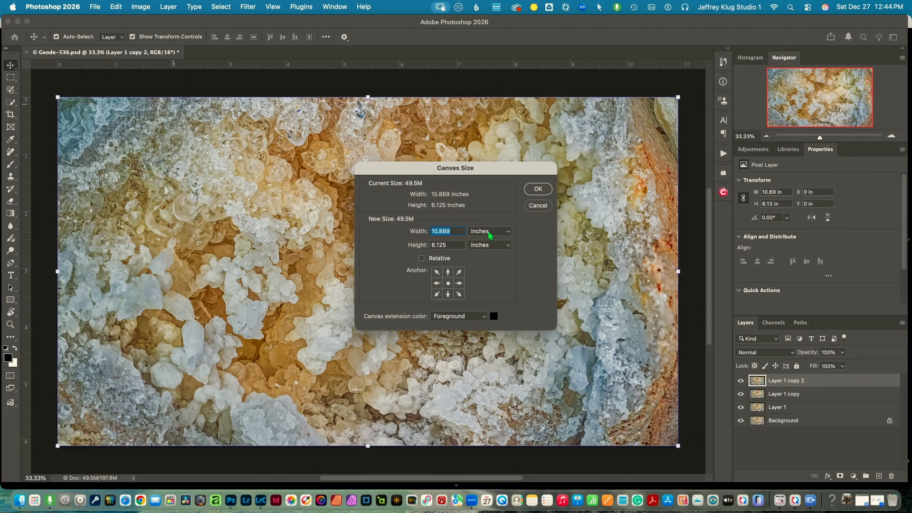
left_click(489, 232)
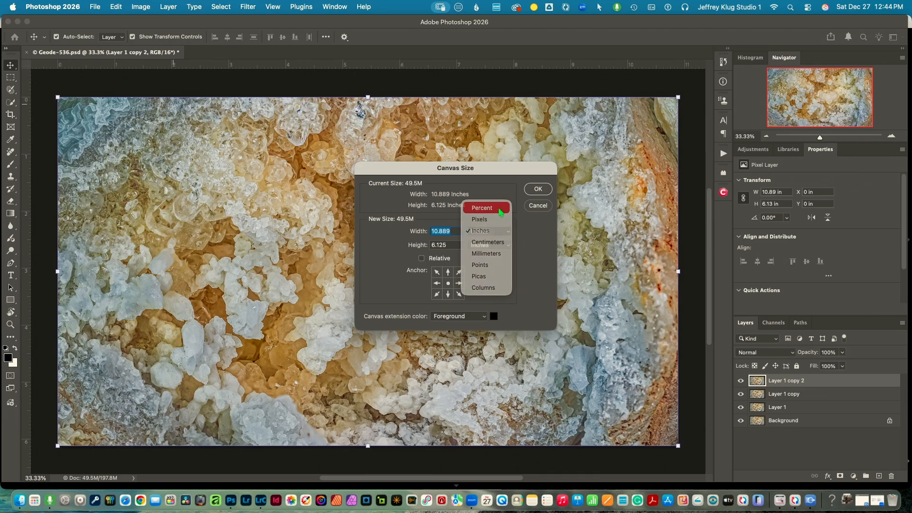
left_click(500, 209)
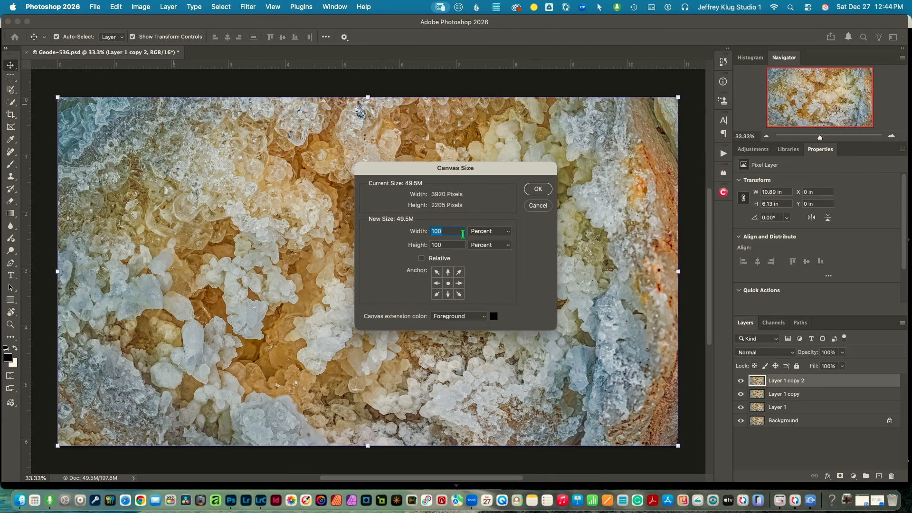
type("200")
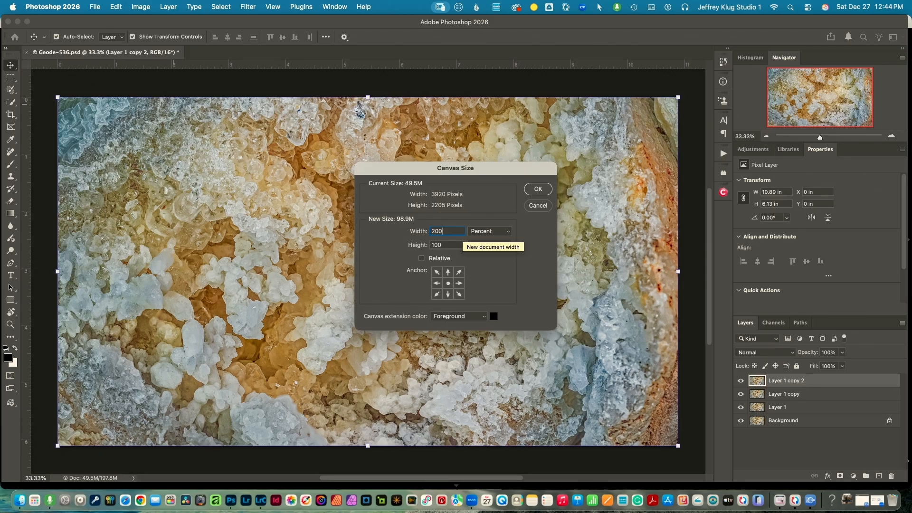
key("Tab")
type("200")
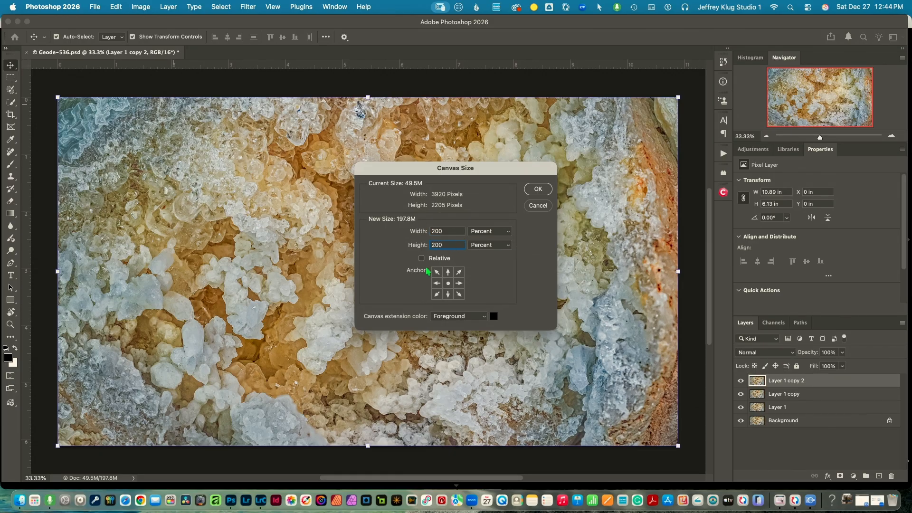
left_click(437, 273)
left_click(537, 190)
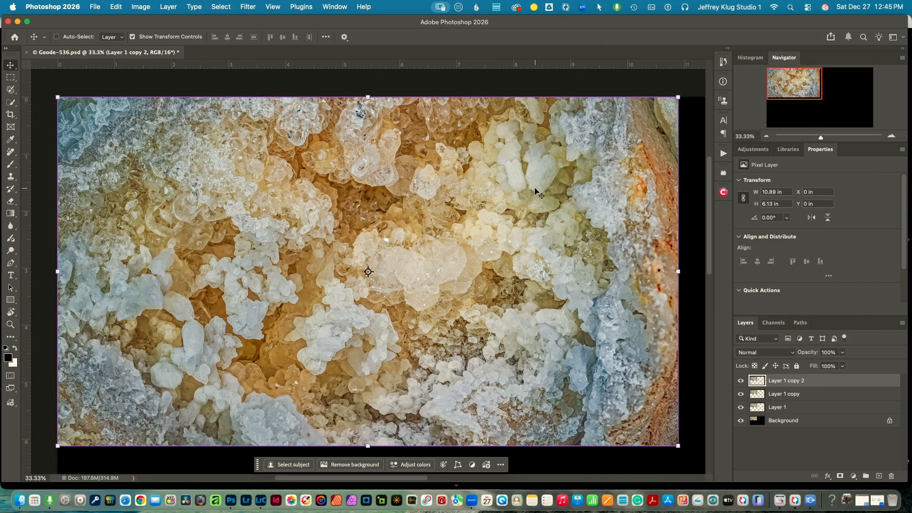
Move Layer 1 copy 2 into the upper-right quadrant of the canvas and flip it horizontally to mirror the original
key("super+0")
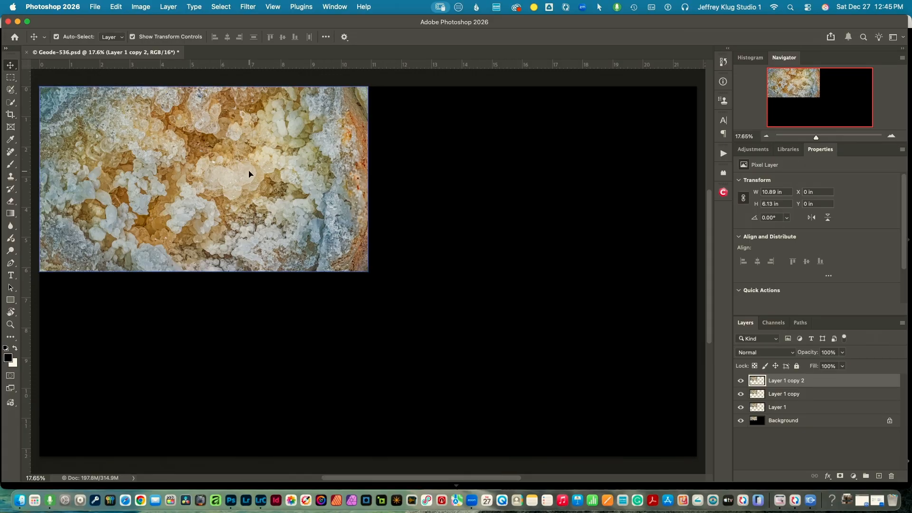
left_click_drag(250, 174, 578, 171)
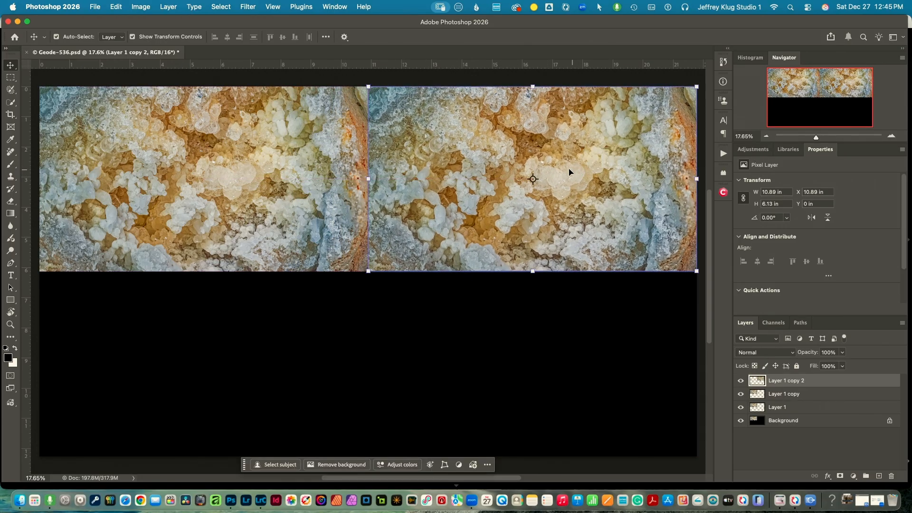
left_click(117, 6)
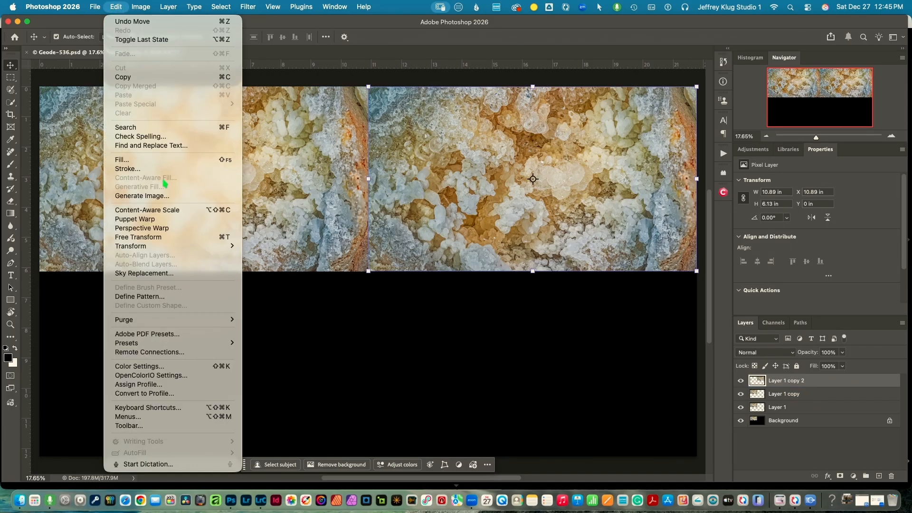
mouse_move(157, 246)
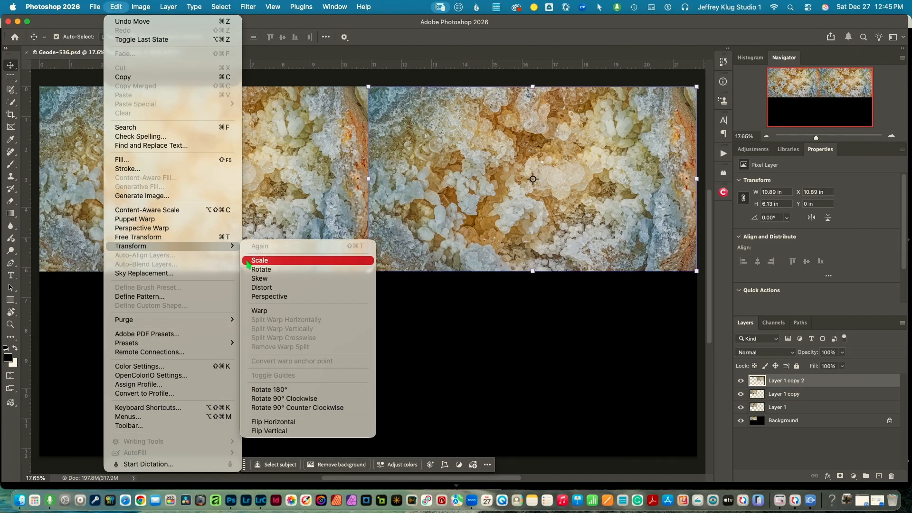
left_click(294, 422)
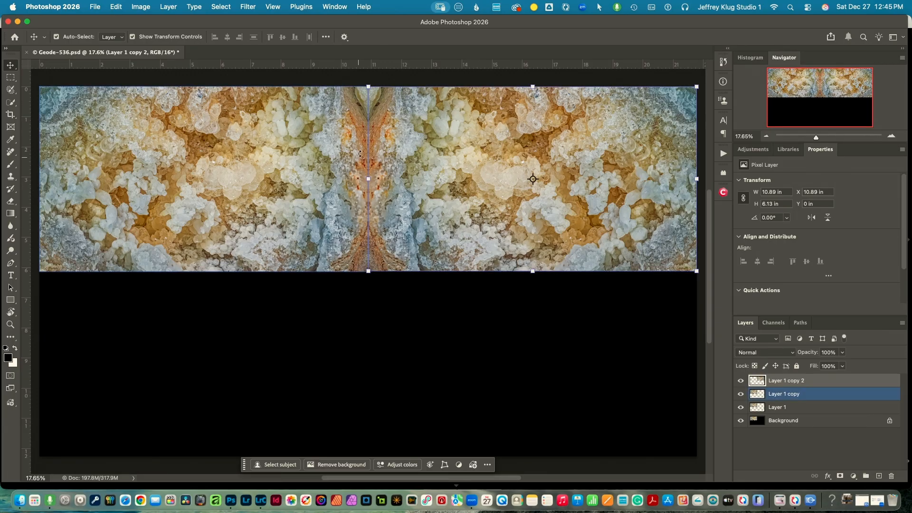
Move Layer 1 copy into the lower-left quadrant of the canvas and flip it vertically to mirror the image above
left_click(236, 194)
left_click_drag(236, 194, 236, 378)
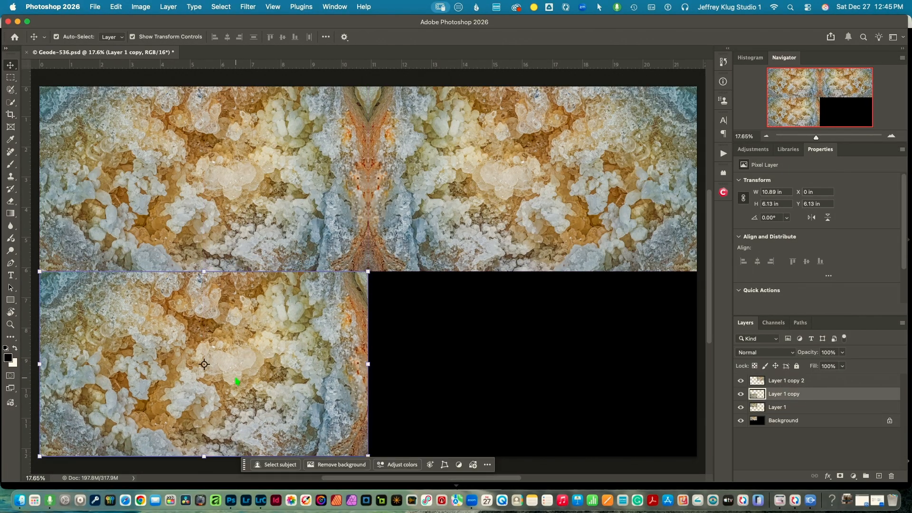
left_click(199, 235)
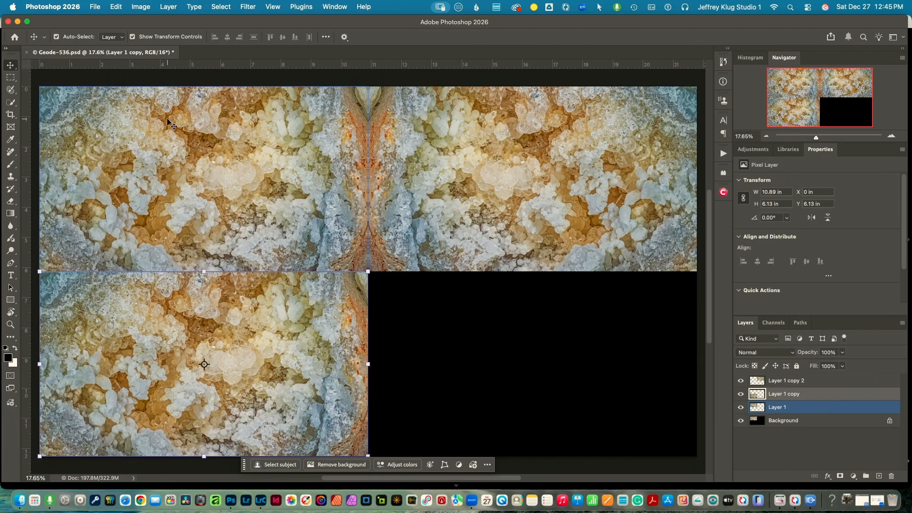
left_click(119, 5)
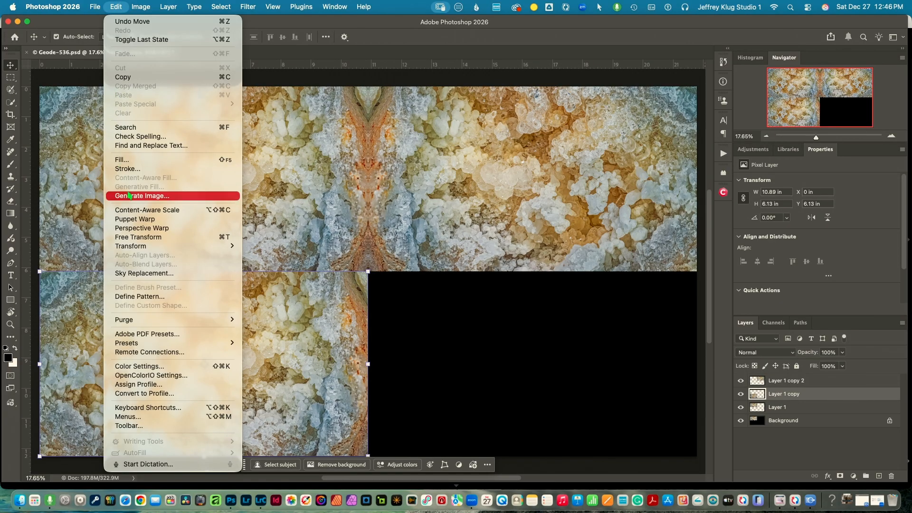
mouse_move(140, 246)
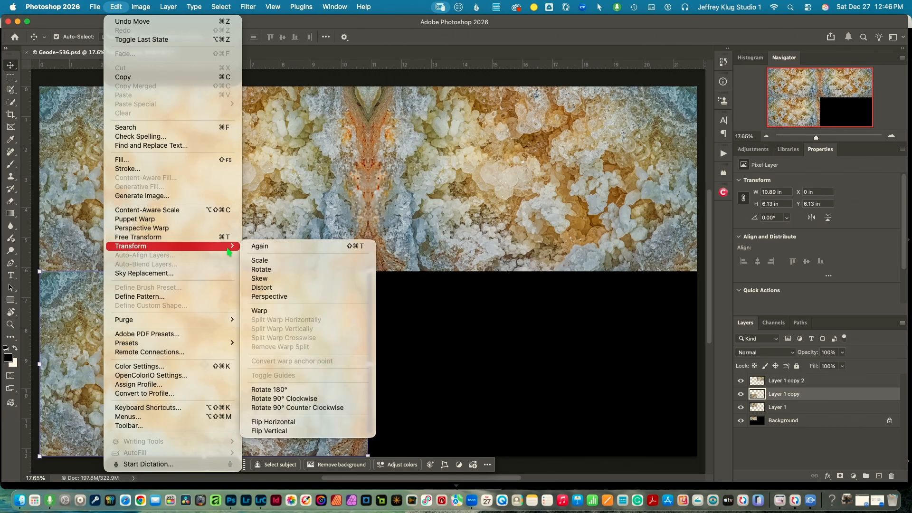
left_click(301, 431)
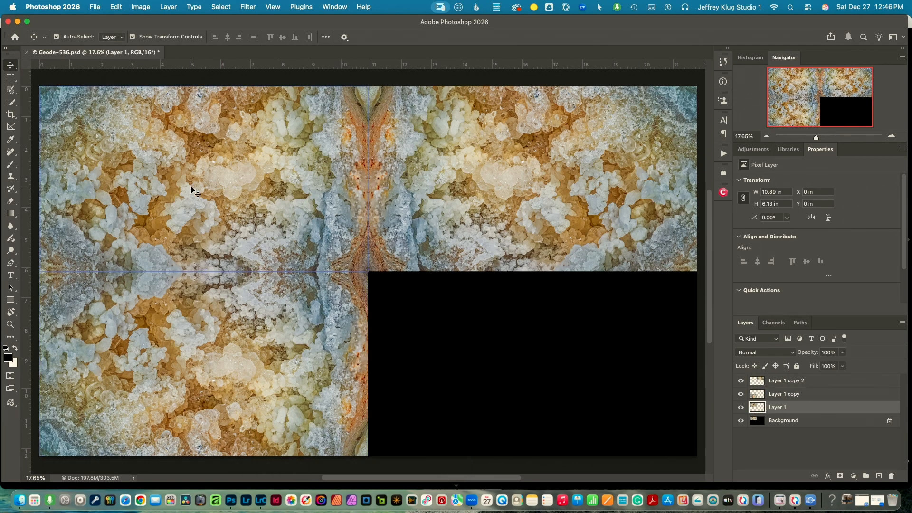
Move Layer 1 into the empty lower-right quadrant of the canvas and flip it both horizontally and vertically
left_click_drag(190, 190, 522, 375)
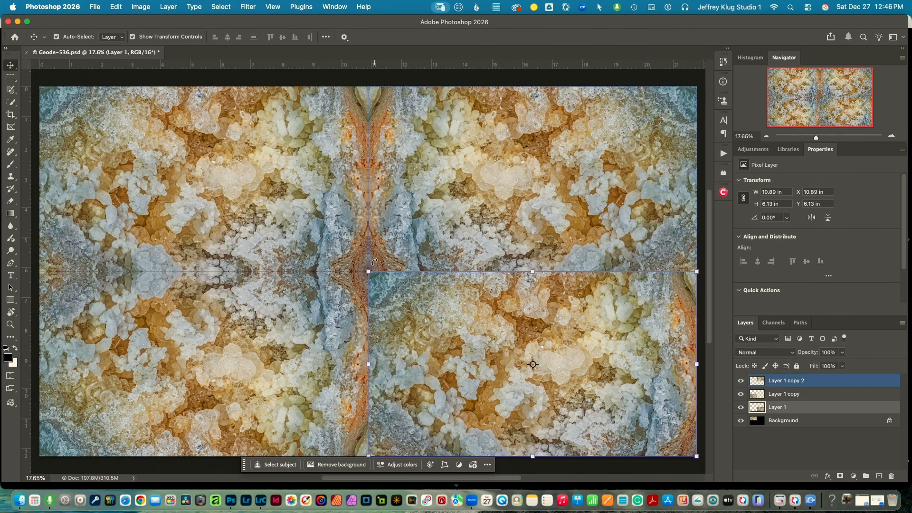
left_click(116, 7)
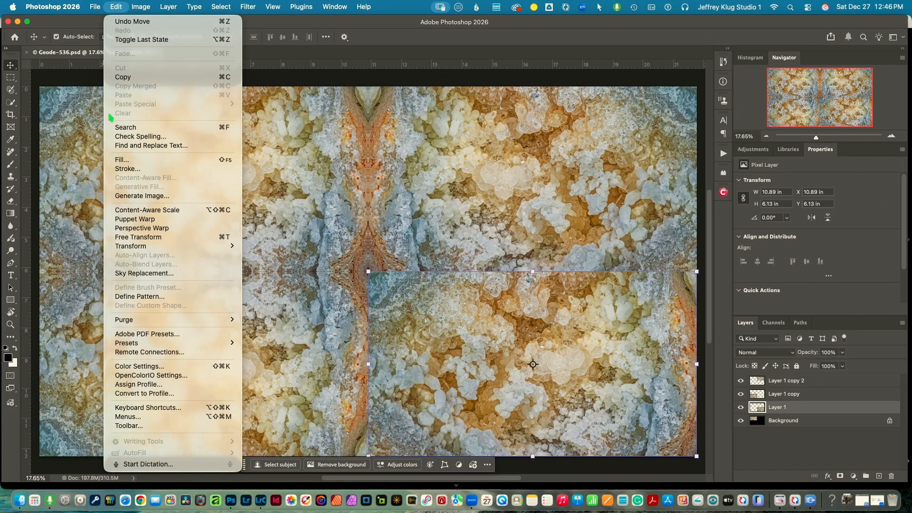
mouse_move(141, 246)
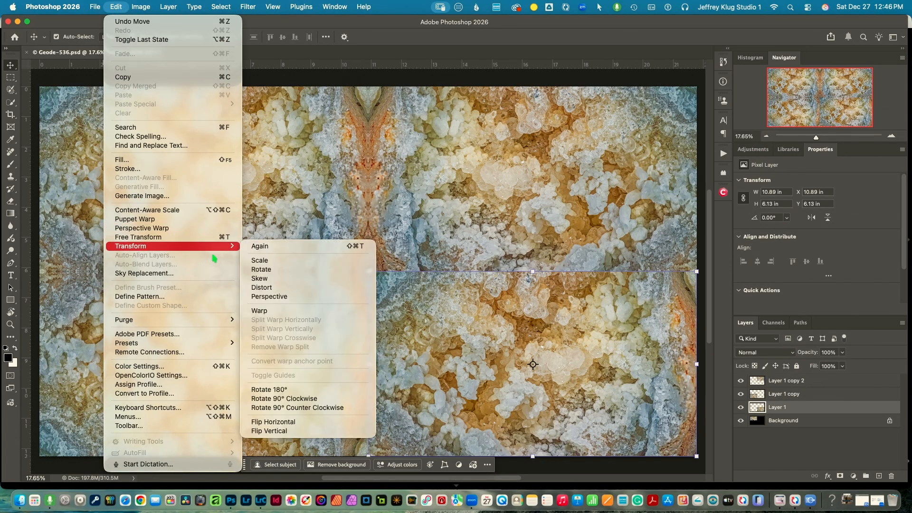
left_click(294, 422)
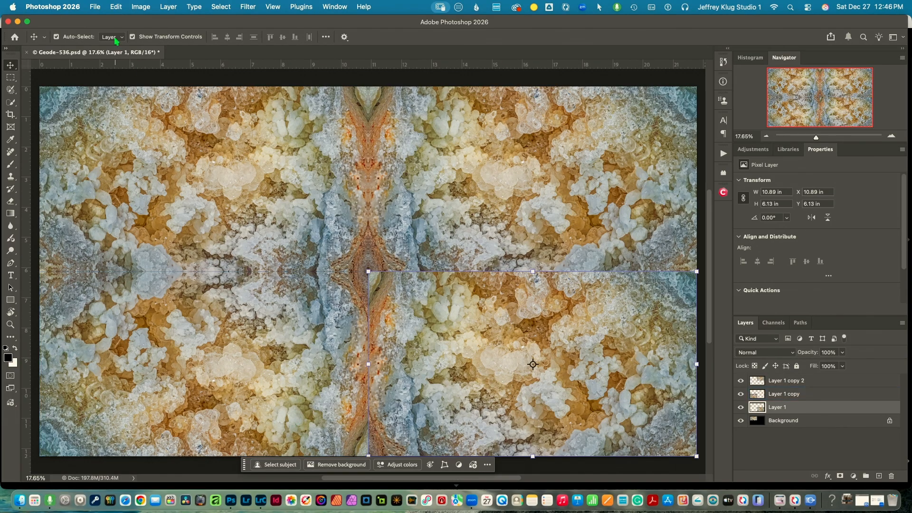
left_click(116, 7)
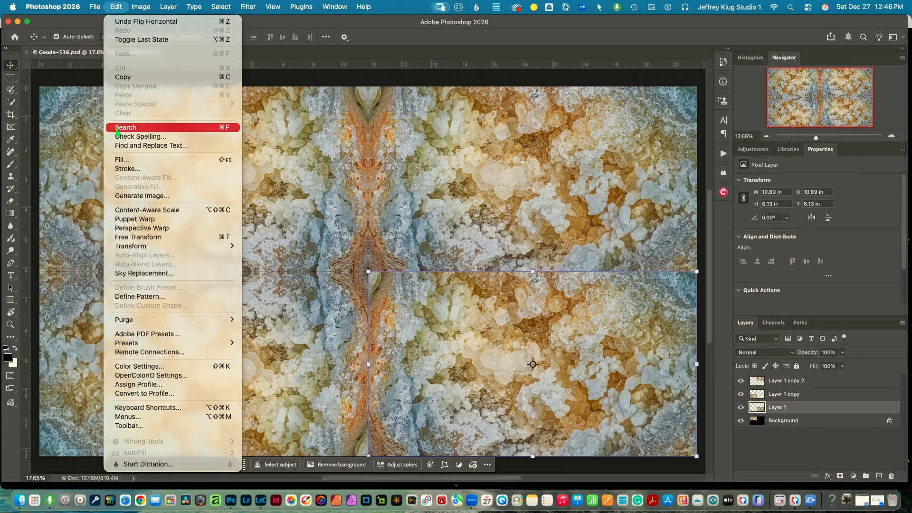
mouse_move(137, 246)
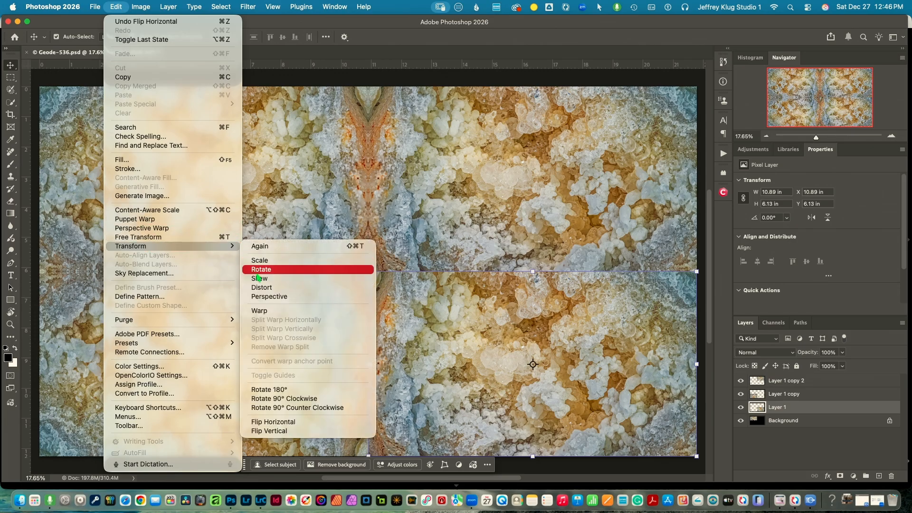
left_click(295, 431)
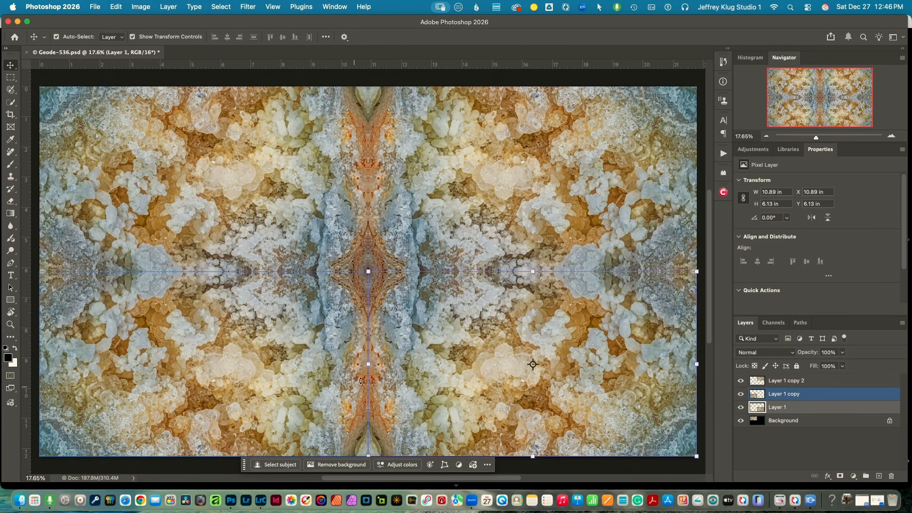
left_click(404, 366)
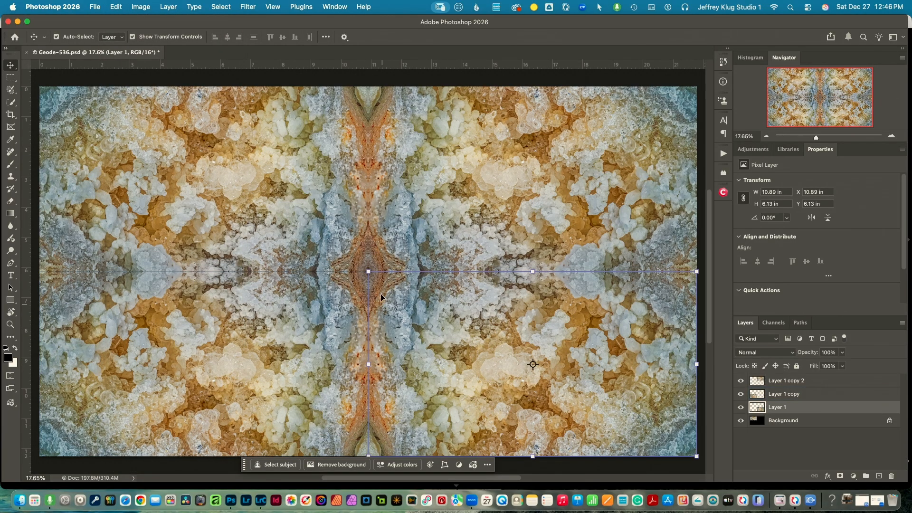
left_click(369, 225)
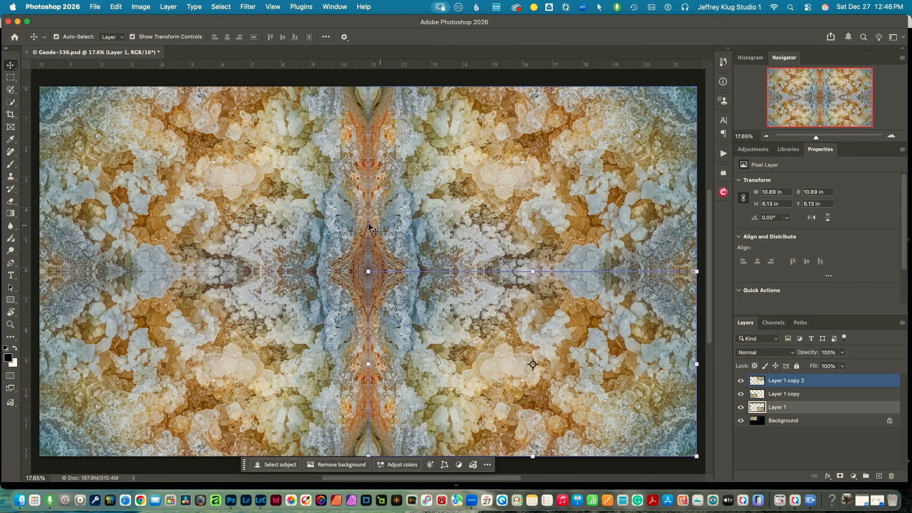
left_click(371, 142)
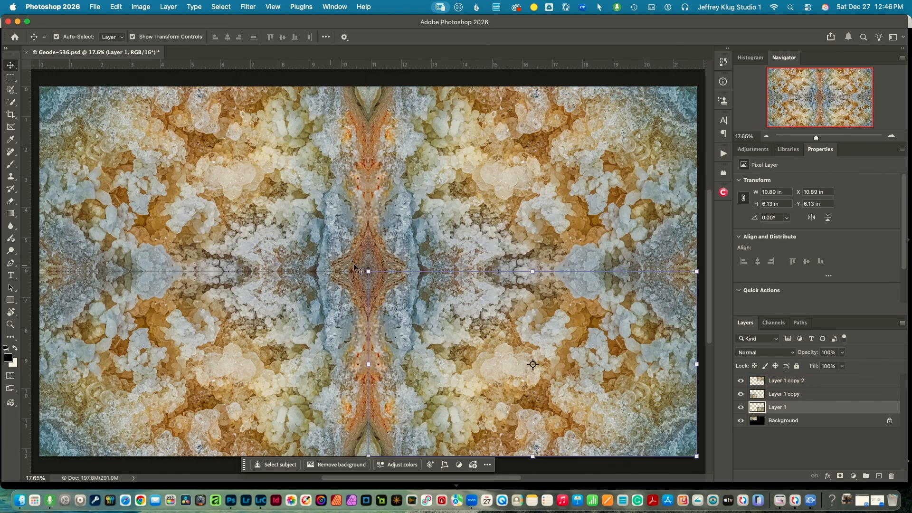
left_click(359, 269)
left_click(547, 278)
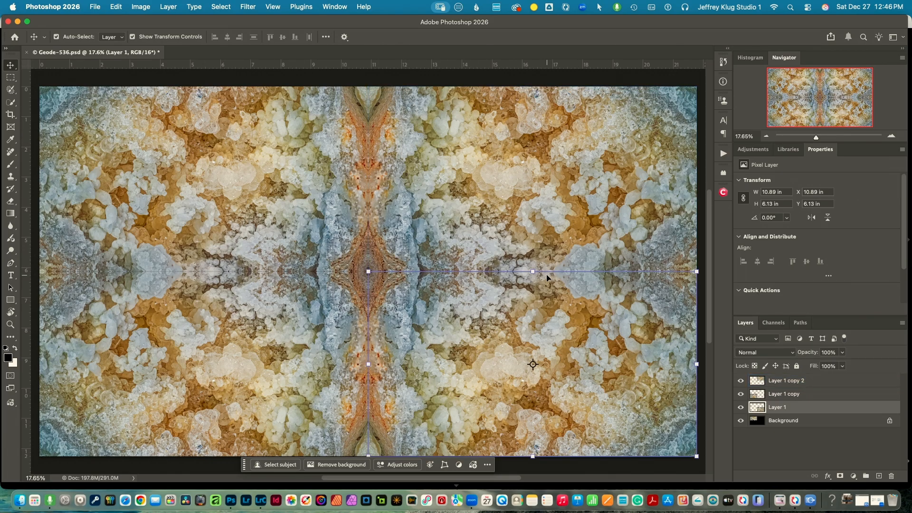
left_click(639, 271)
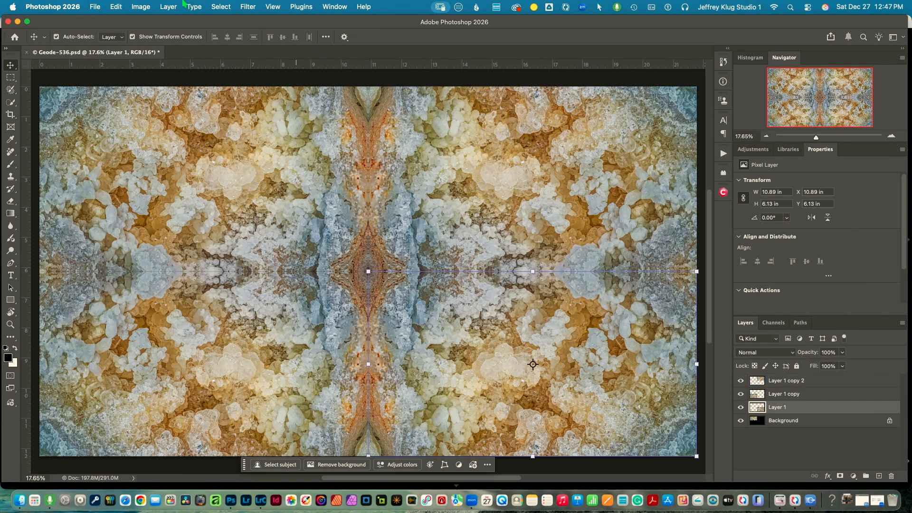
Flatten the four-way mirrored image into a single Background layer and duplicate it as a new layer above
left_click(168, 6)
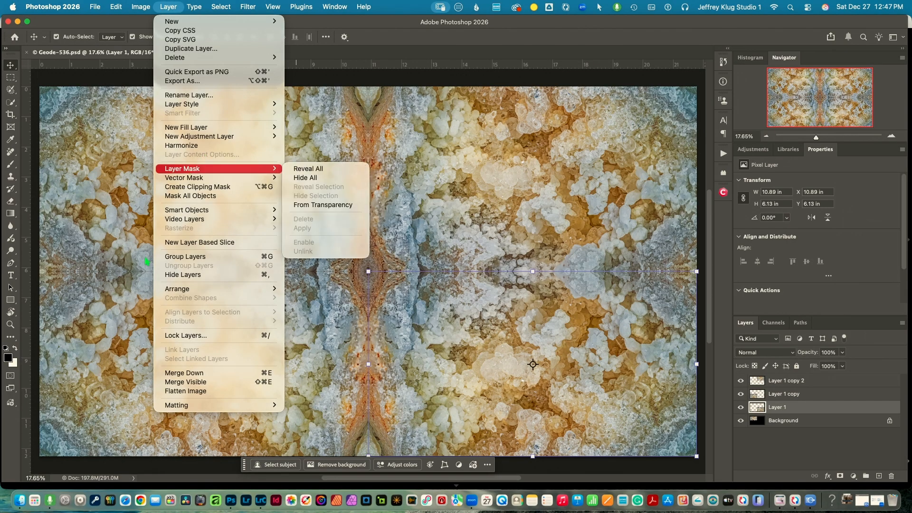
left_click(192, 395)
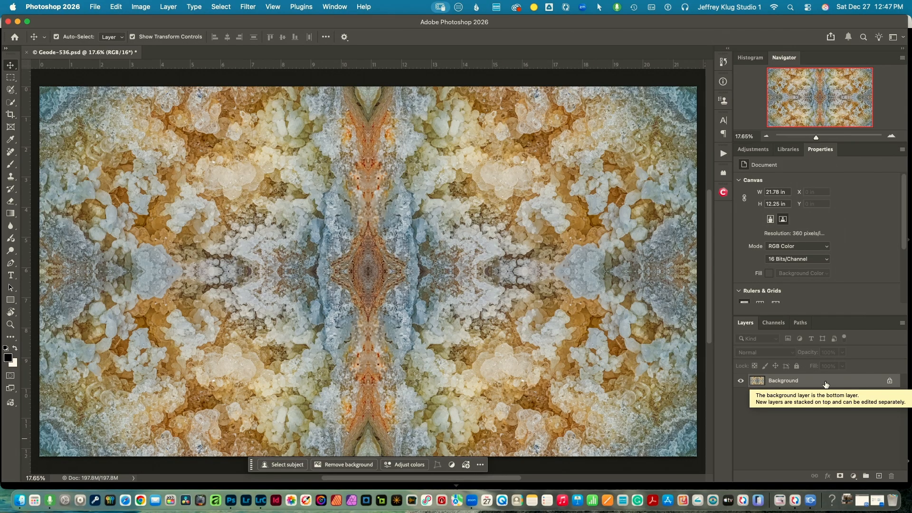
key("super")
key("super+j")
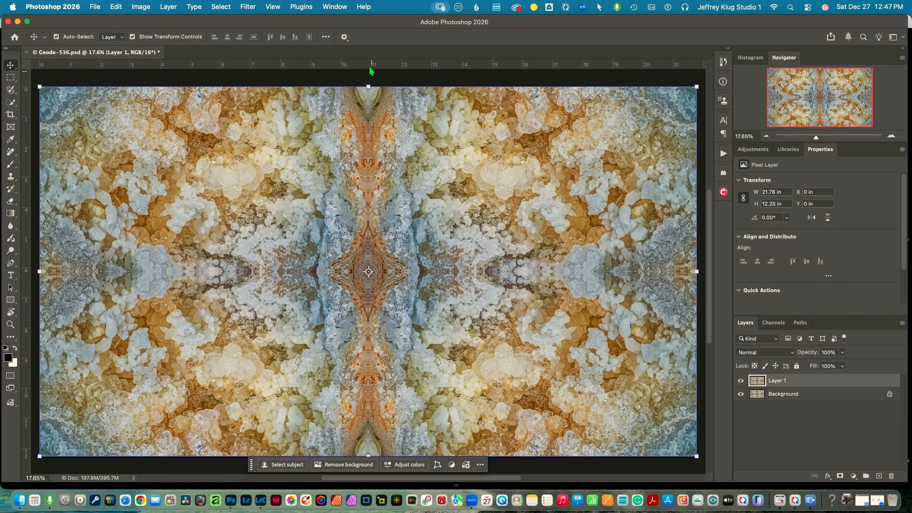
Rotate the duplicated Layer 1 by 90° clockwise
left_click(115, 5)
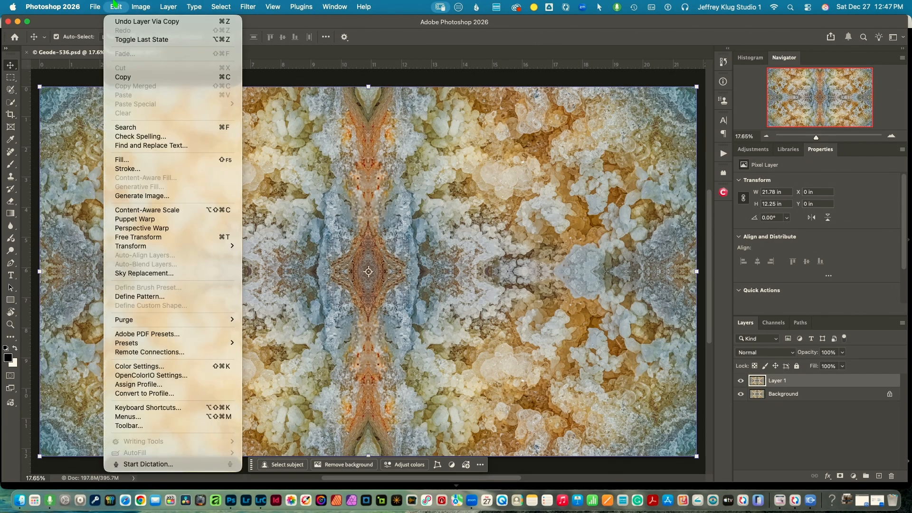
mouse_move(143, 248)
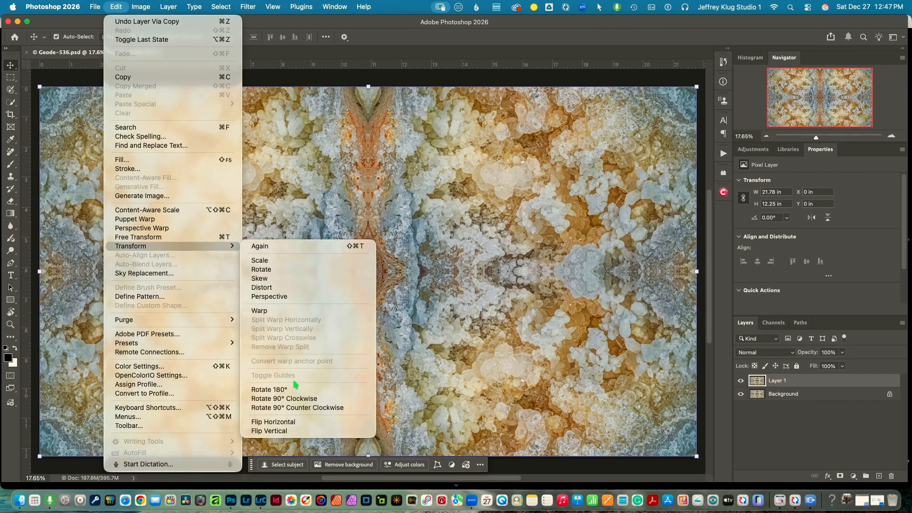
left_click(302, 399)
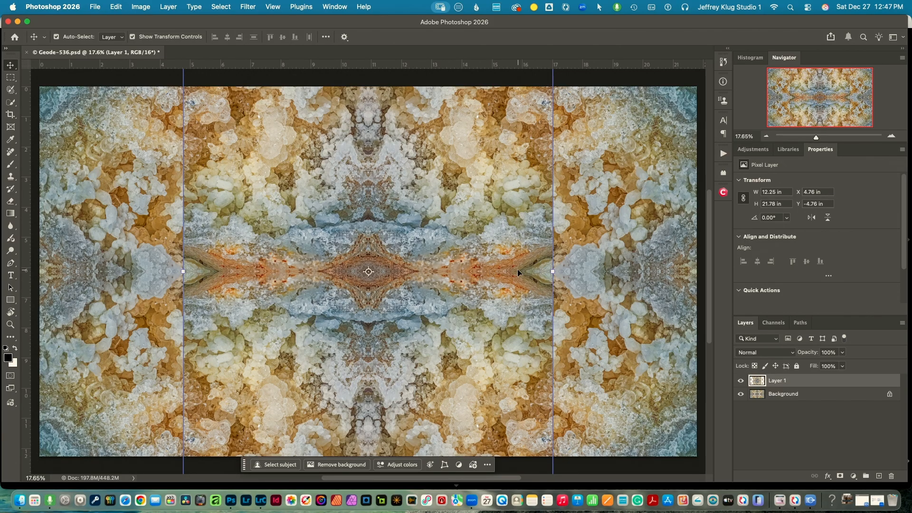
Stretch the rotated Layer 1 to 177.78% width and compress it to 56.25% height so it exactly fills the canvas
left_click(550, 271)
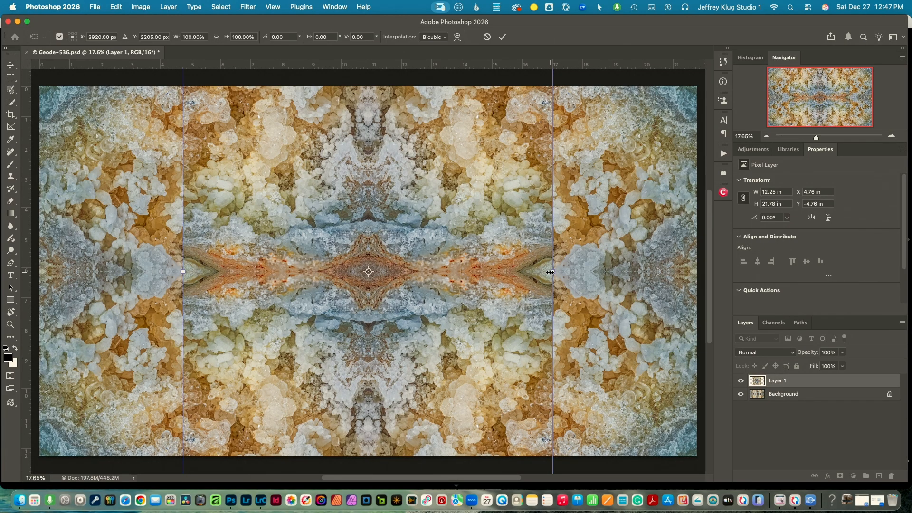
left_click_drag(550, 271, 694, 278)
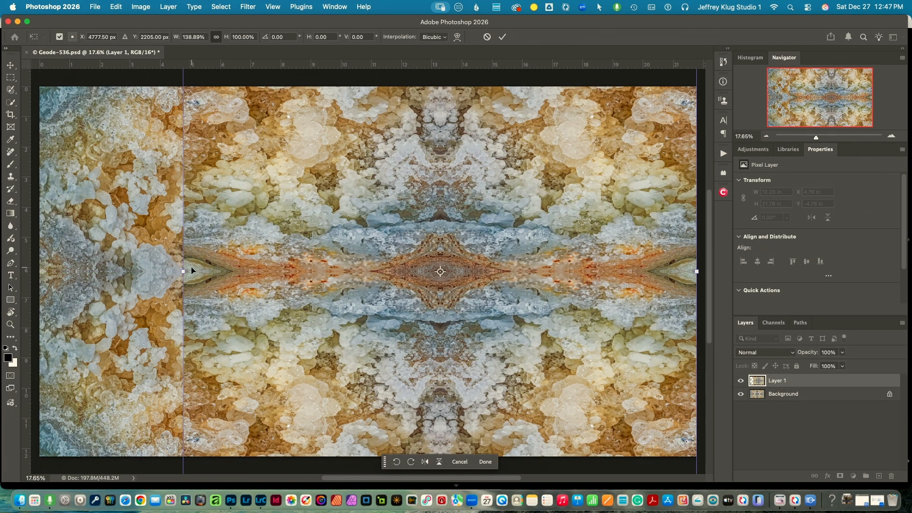
left_click_drag(185, 270, 43, 270)
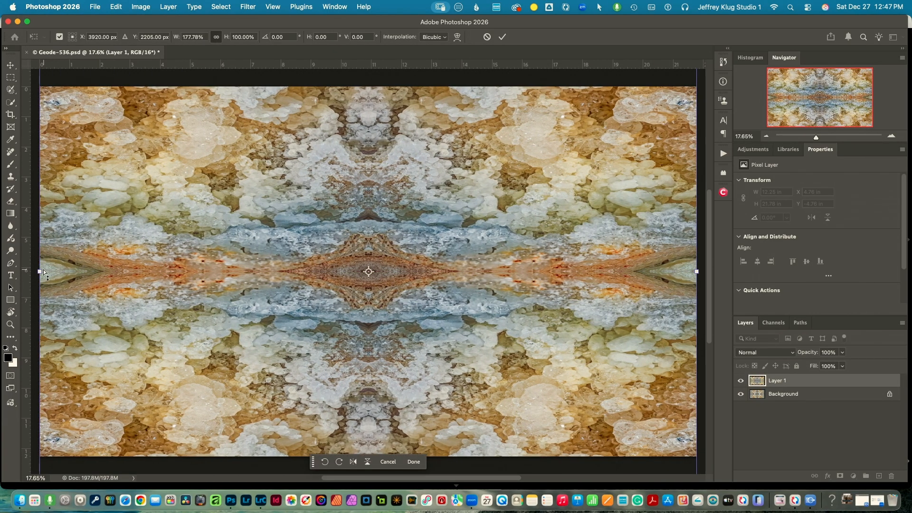
key("super+0")
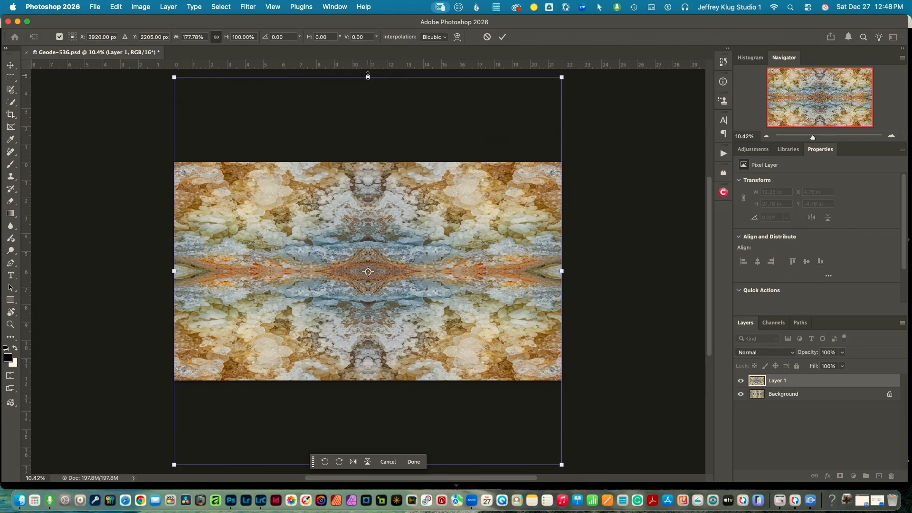
left_click_drag(368, 78, 355, 162)
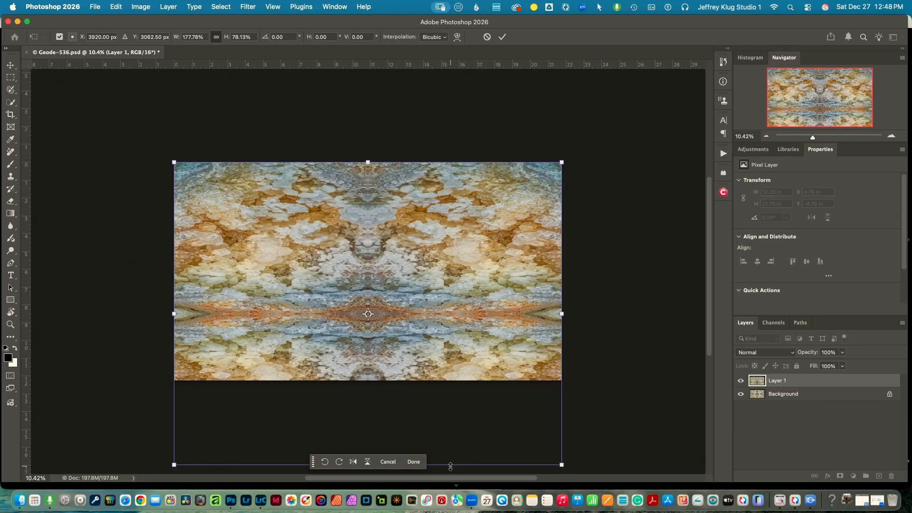
left_click_drag(450, 465, 451, 381)
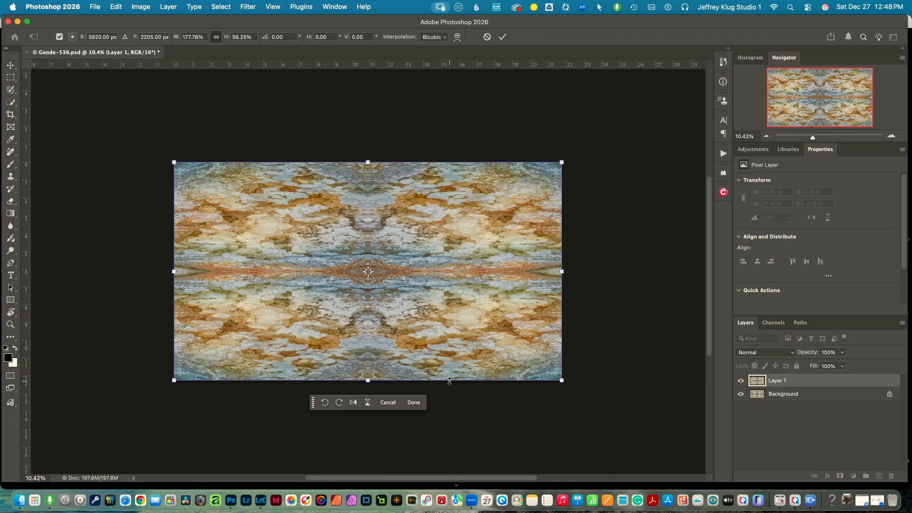
key("Return")
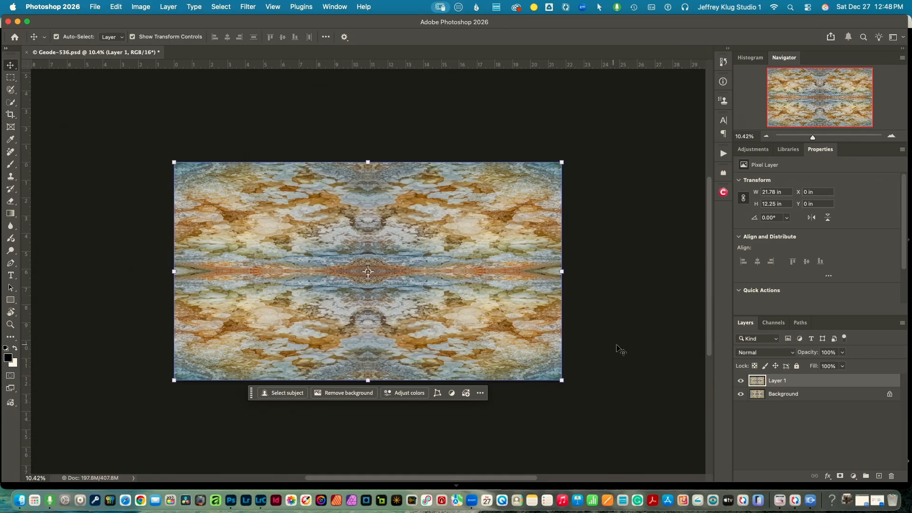
Preview the blending modes on Layer 1 and set it to Multiply
left_click(792, 353)
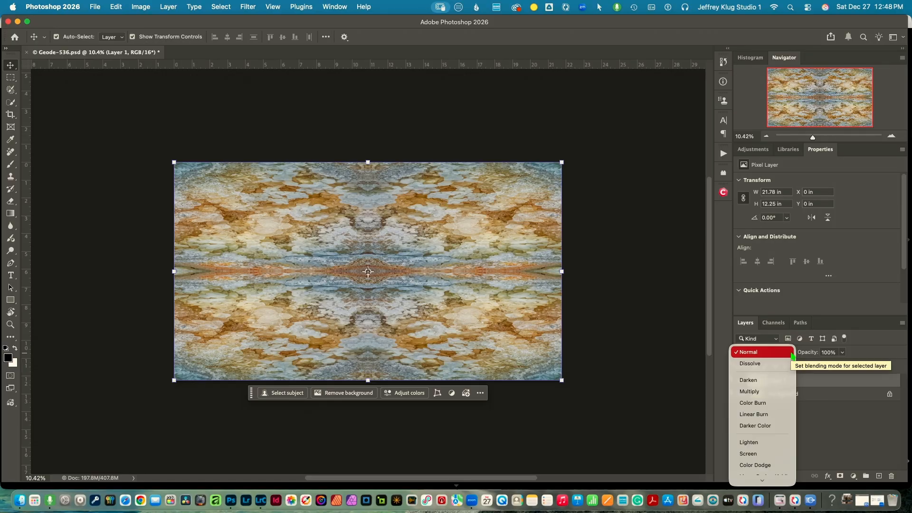
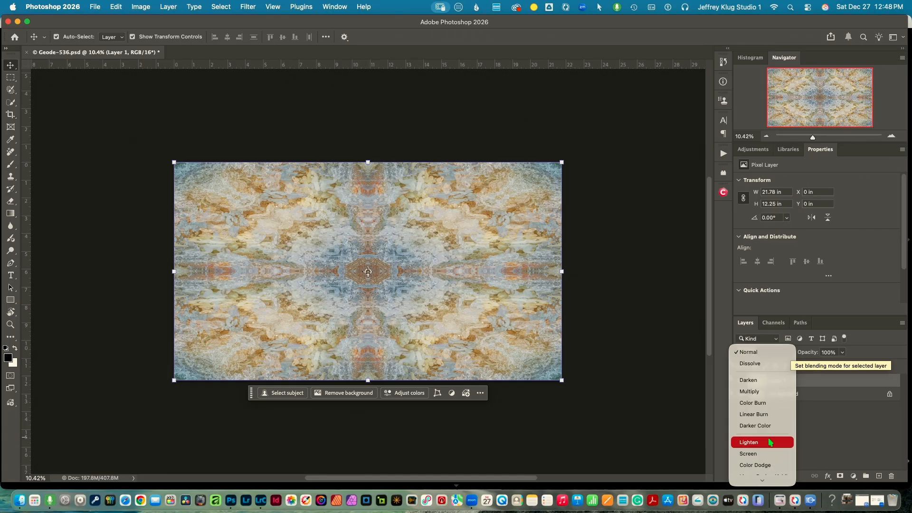
left_click(767, 442)
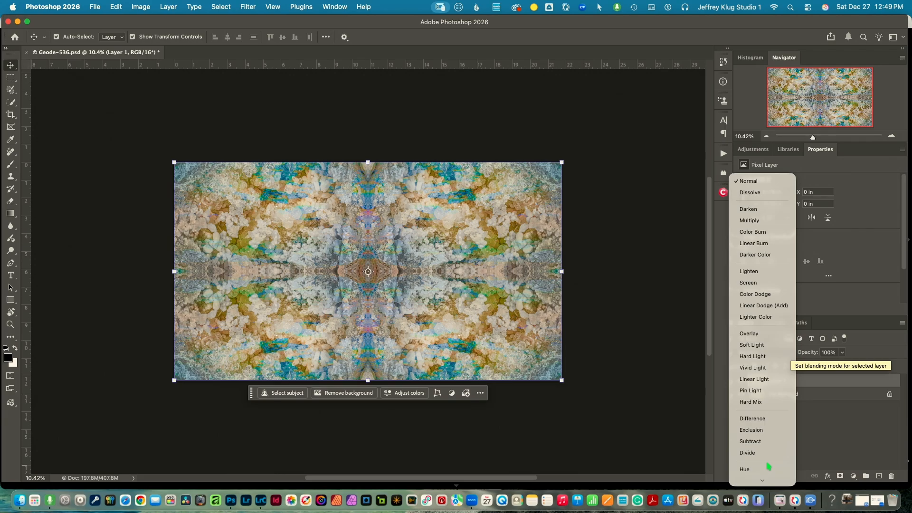
mouse_move(770, 480)
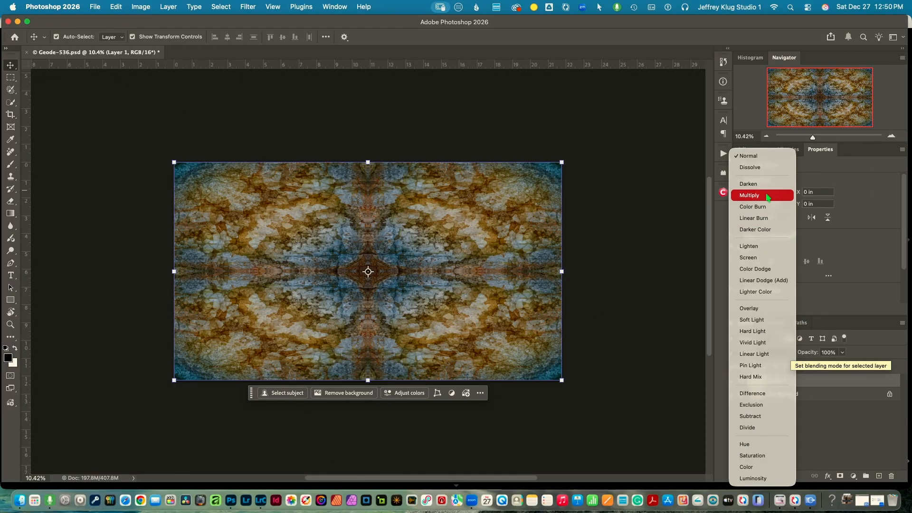
left_click(768, 196)
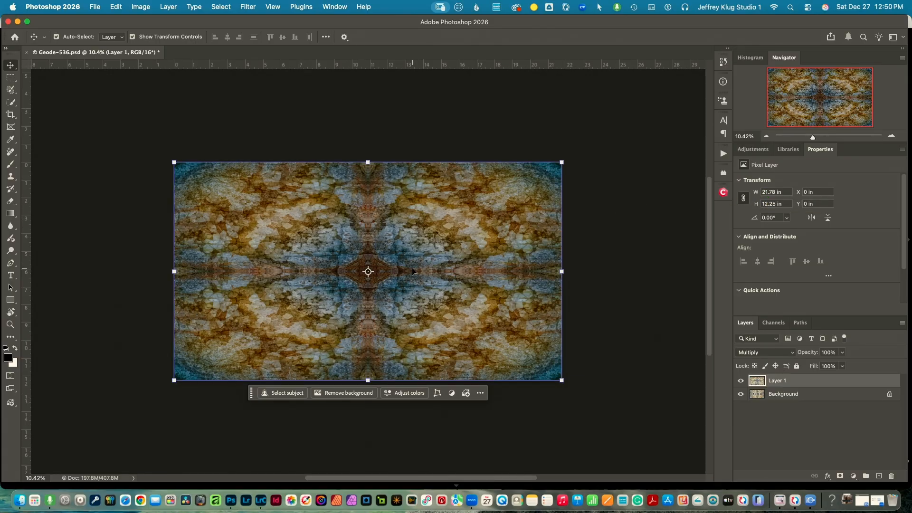
Examine the blended detail around the central diamond at 50% magnification and return to the Move tool
key("z")
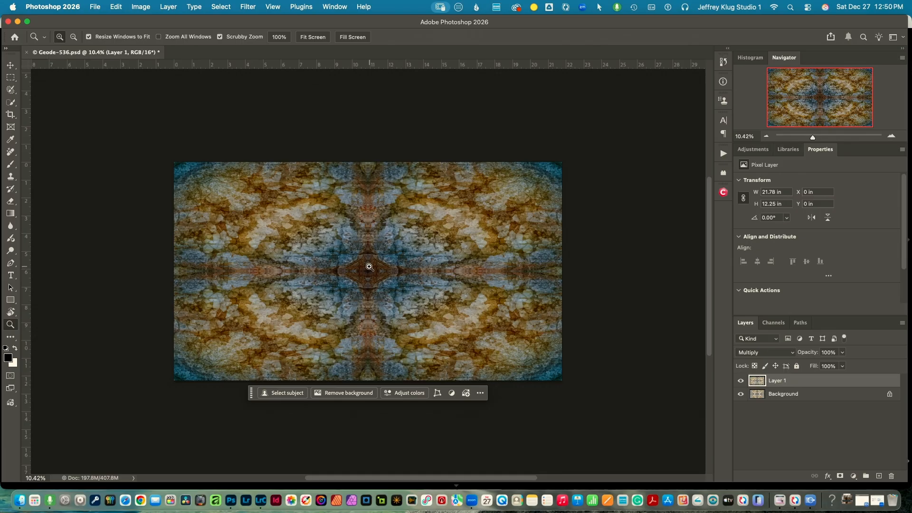
left_click(390, 276)
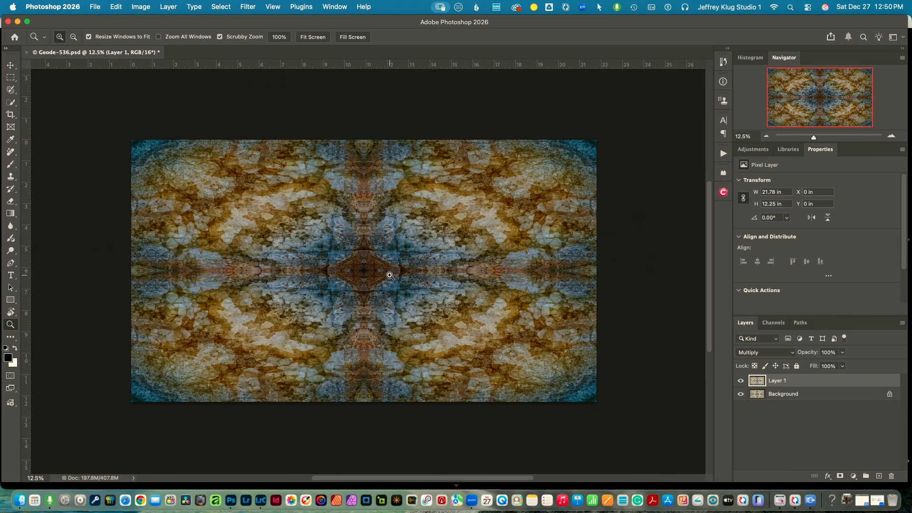
left_click(390, 275)
left_click(390, 276)
left_click(390, 276)
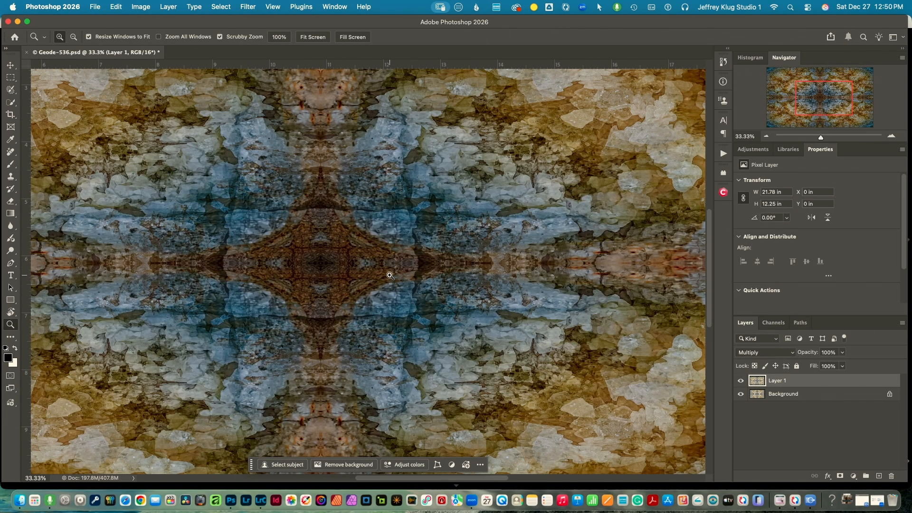
left_click(390, 276)
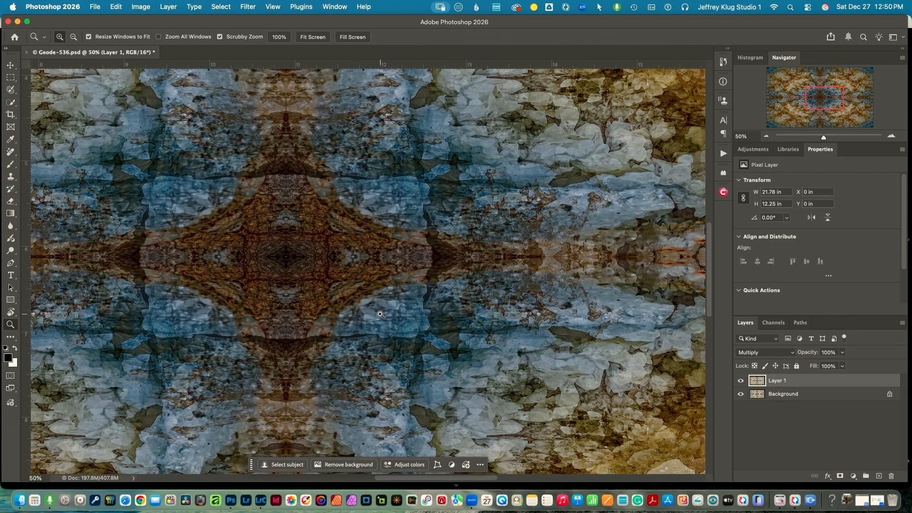
key("v")
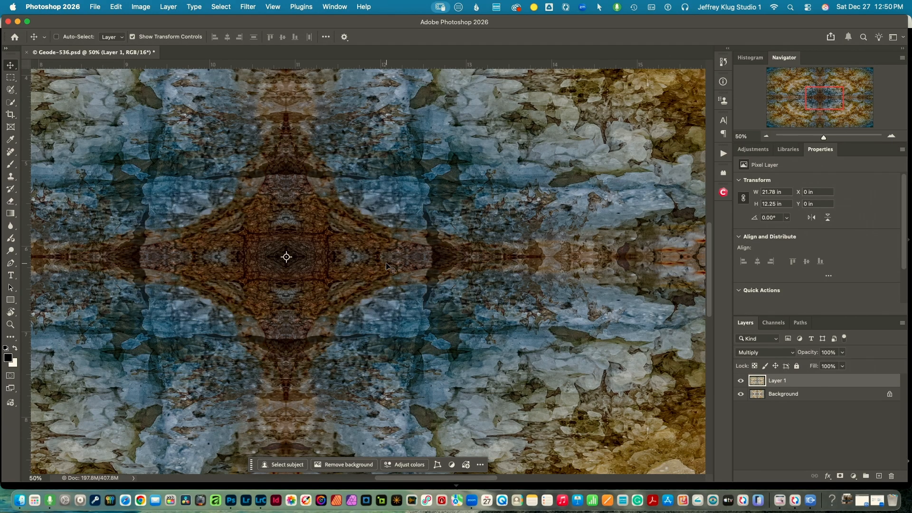
Merge the multiplied Layer 1 and Background into one layer with the Flatten Image action
key("super+0")
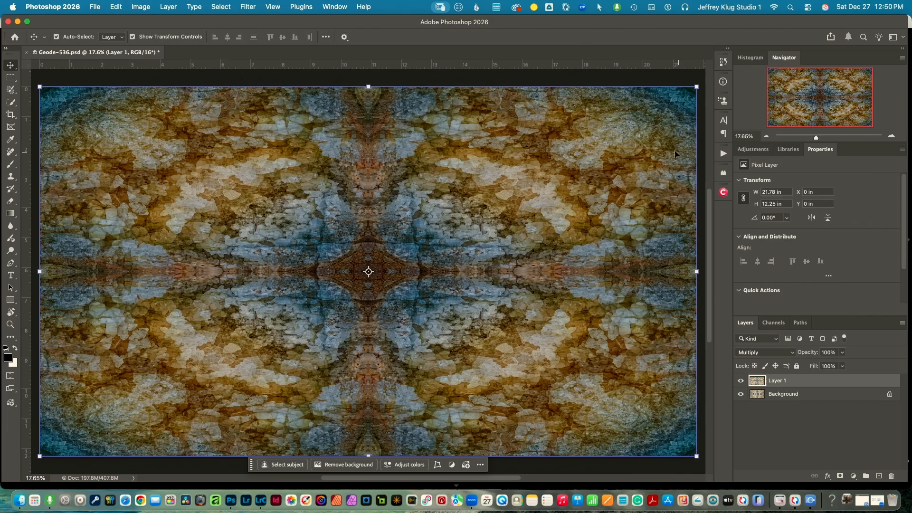
left_click(722, 153)
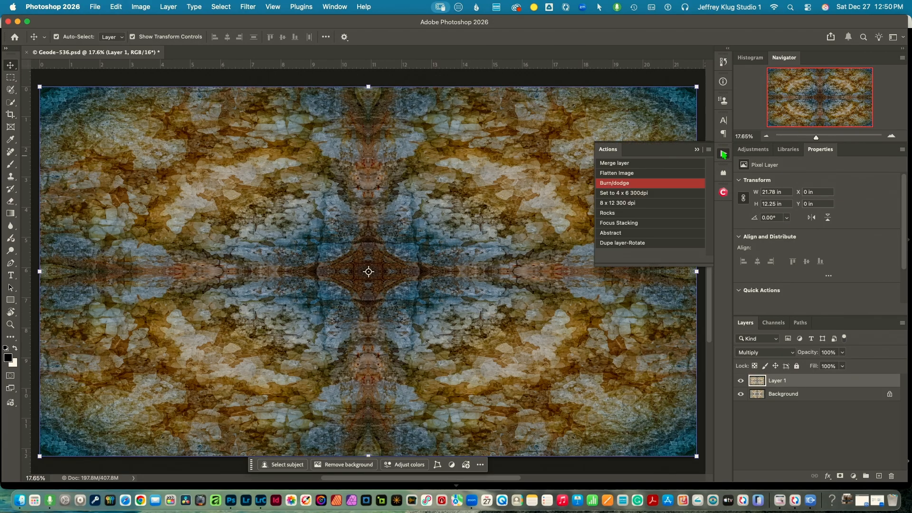
left_click(652, 175)
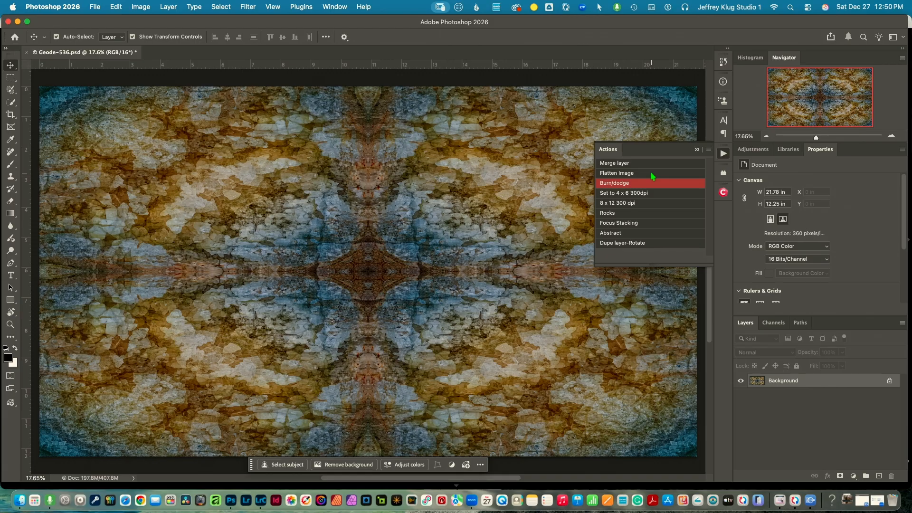
left_click(696, 150)
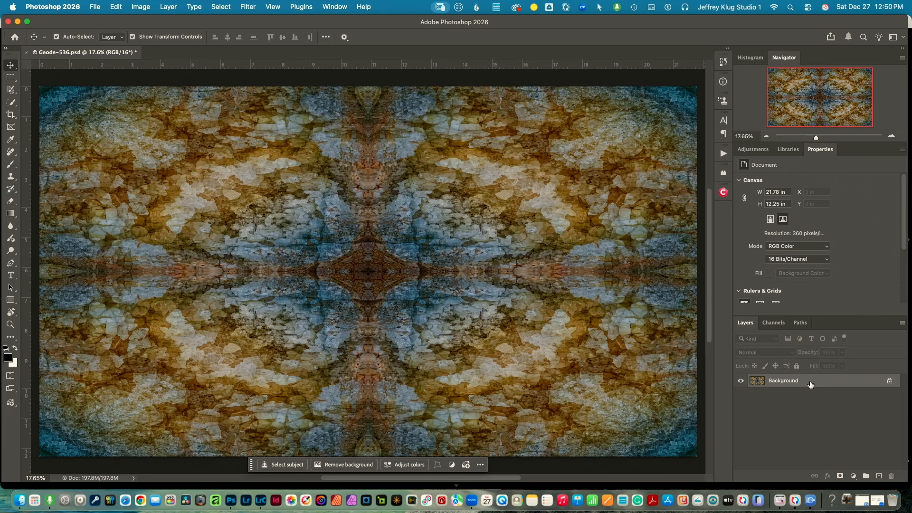
Duplicate the flattened Background layer and open the copy in the JixiPix Spektrel Art filter
key("super+j")
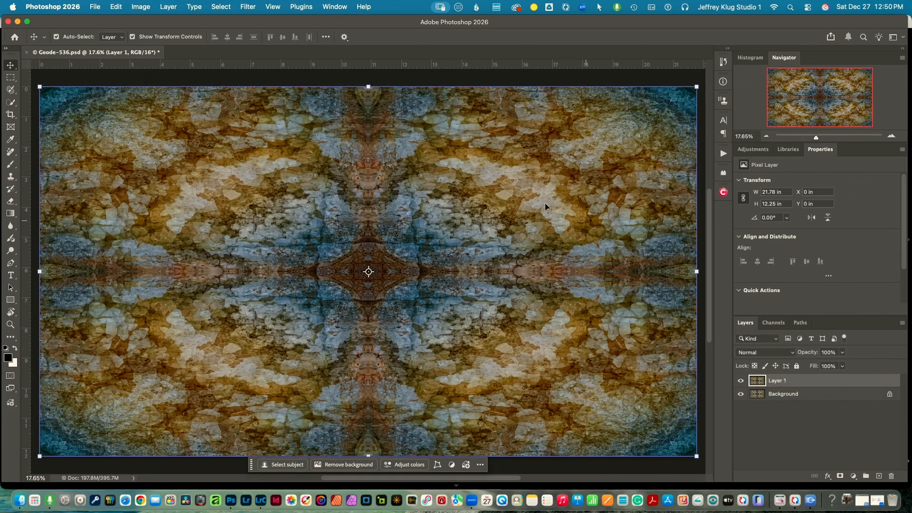
left_click(248, 5)
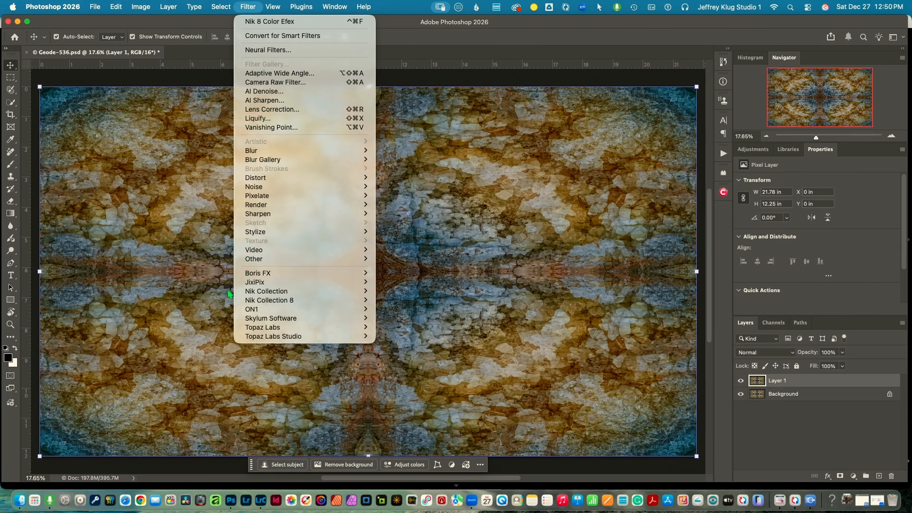
mouse_move(255, 283)
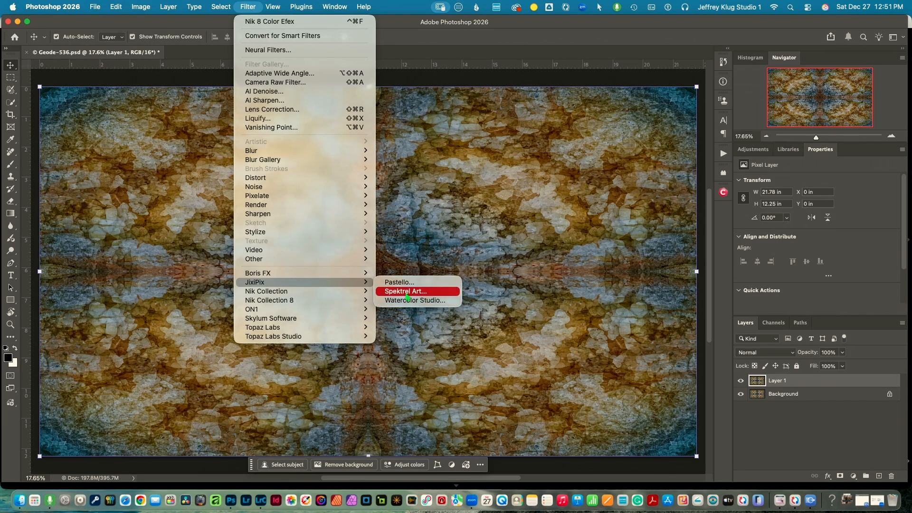
left_click(407, 292)
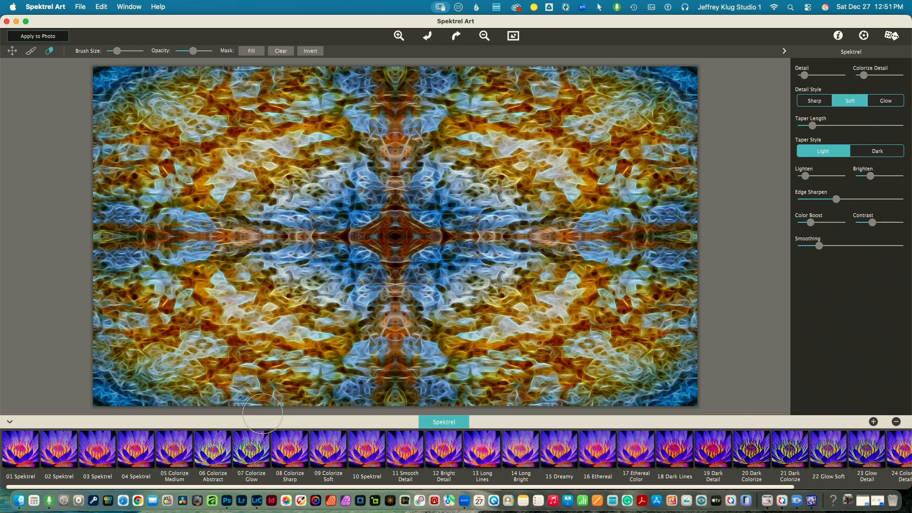
Try the presets 08 Colorize Sharp, 10 Spektrel and 11 Smooth Detail, and apply 12 Bright Detail to the photo
mouse_move(163, 449)
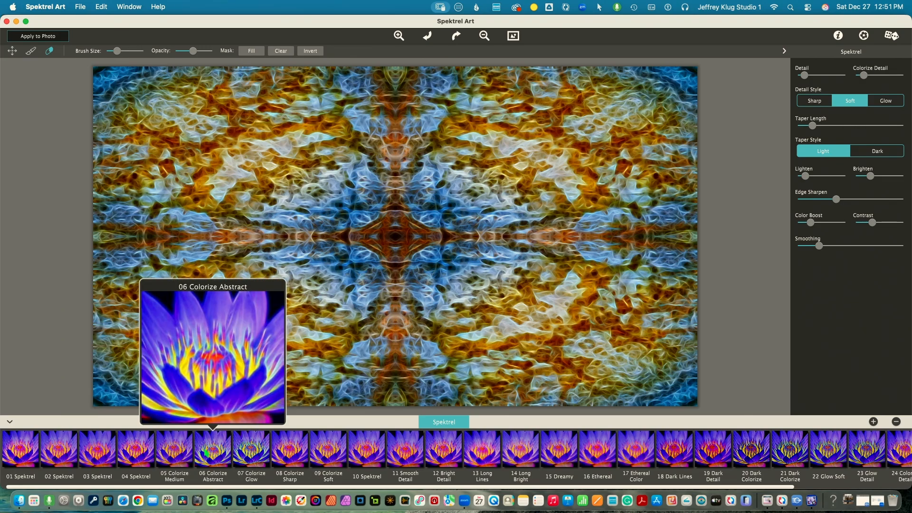
mouse_move(278, 459)
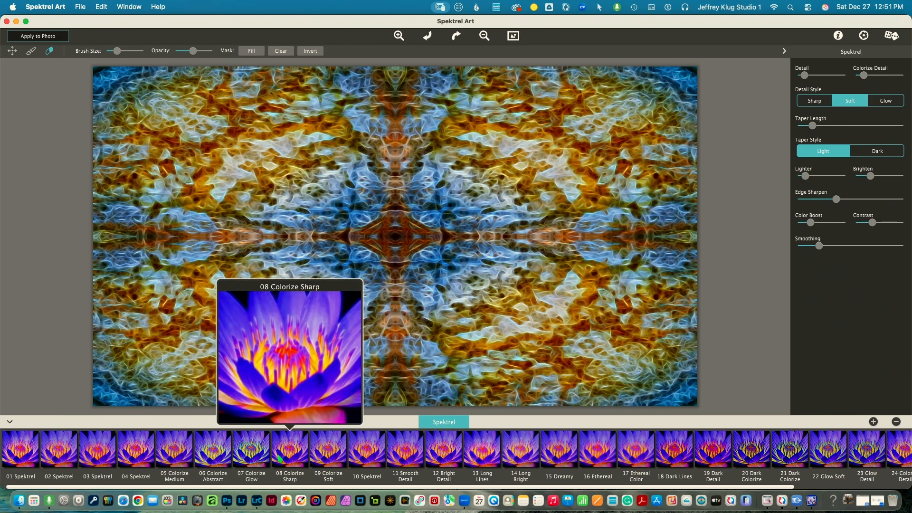
left_click(285, 455)
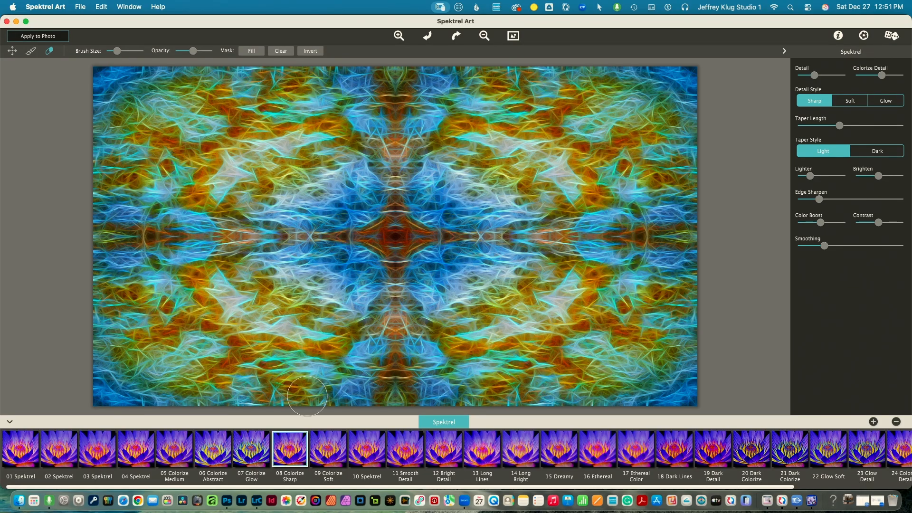
mouse_move(330, 456)
mouse_move(367, 456)
left_click(367, 456)
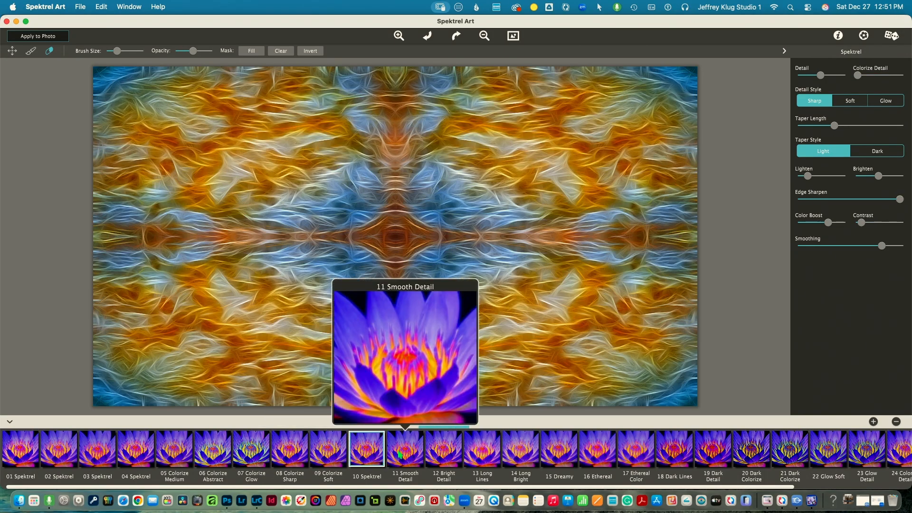
left_click(401, 455)
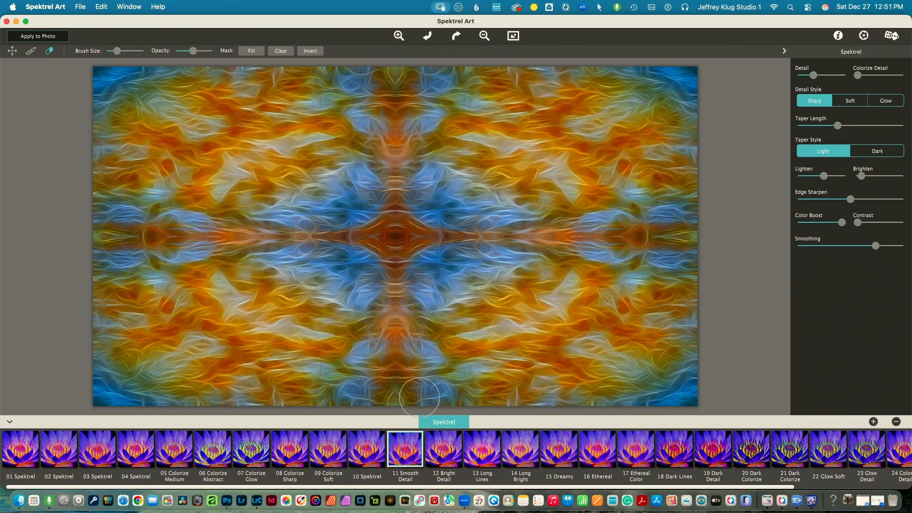
left_click(442, 447)
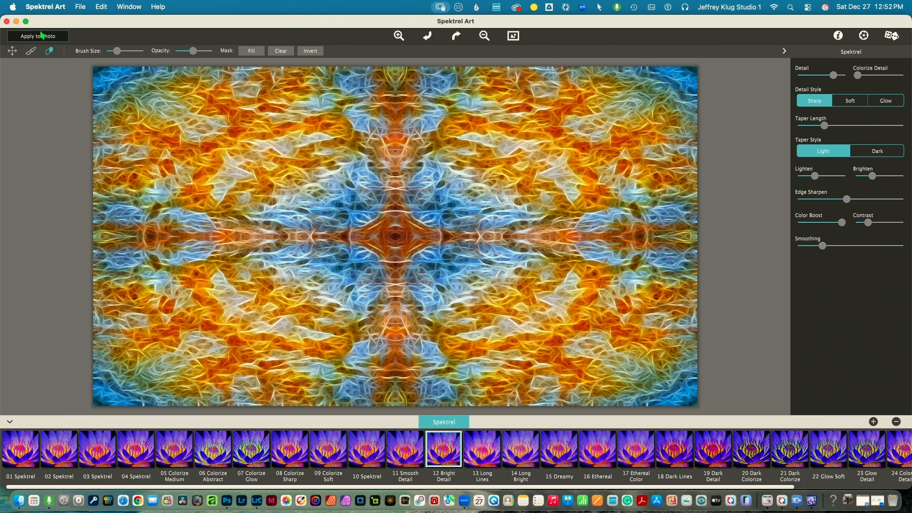
left_click(41, 37)
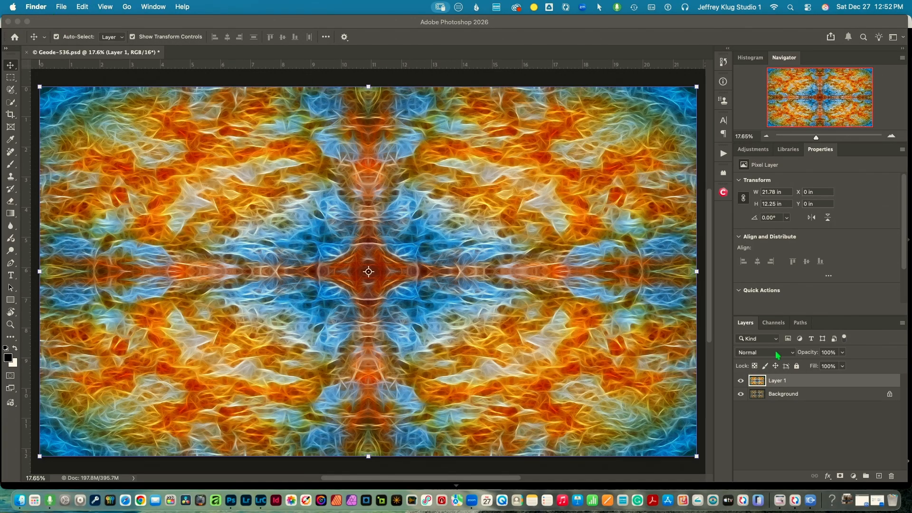
Try Lighter Color on Layer 1, set its blending mode to Overlay and compare the image with and without the layer
left_click(792, 353)
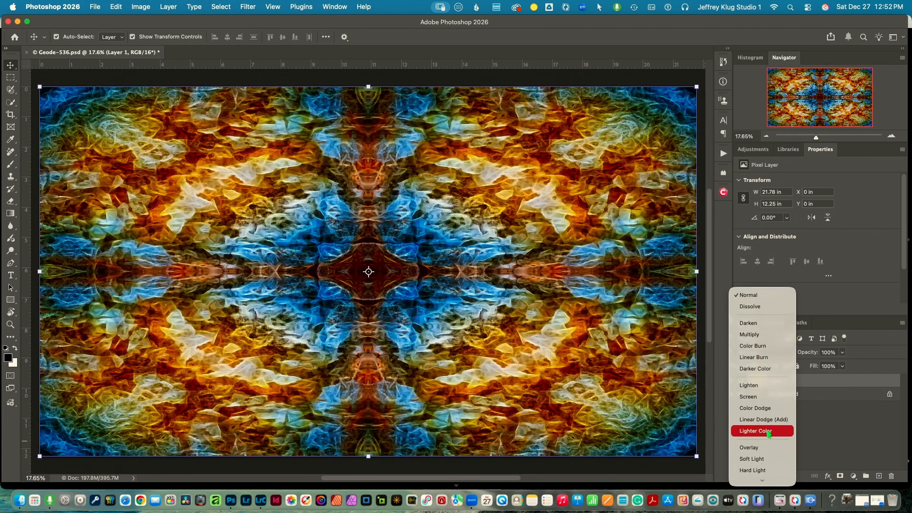
left_click(769, 432)
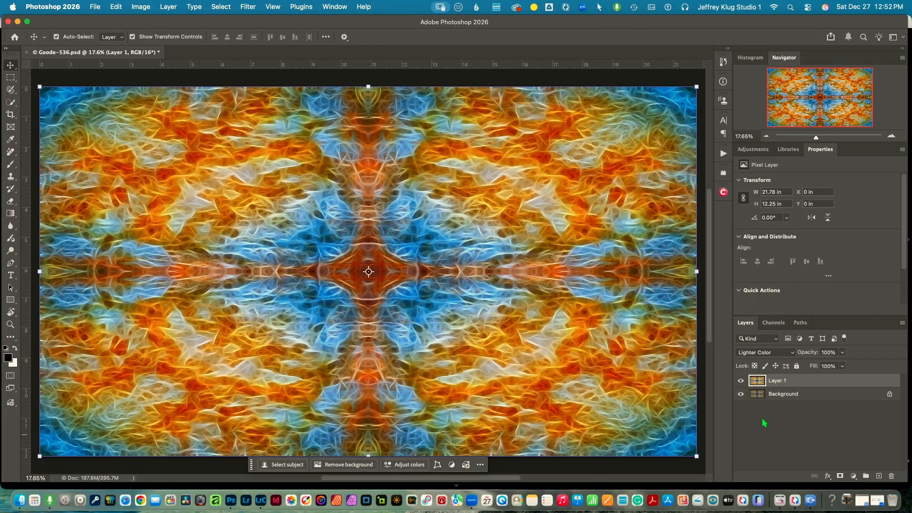
left_click(791, 354)
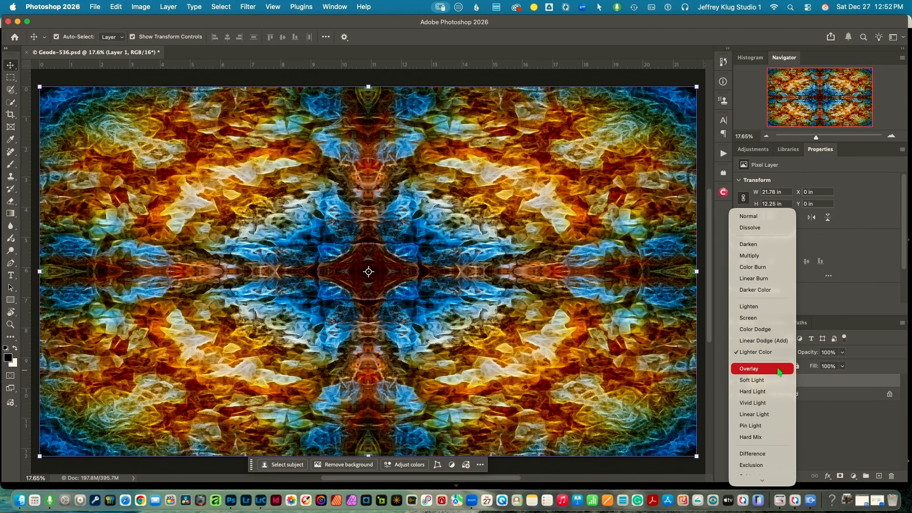
left_click(780, 370)
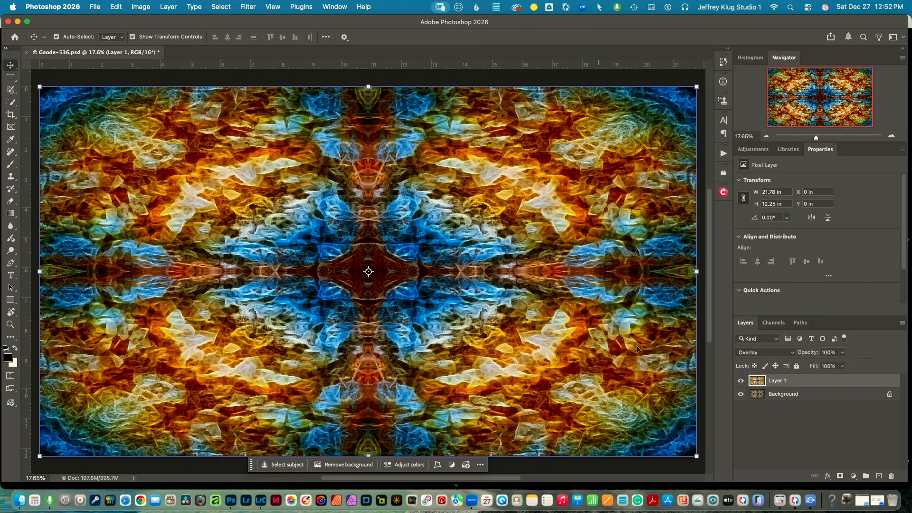
left_click(740, 380)
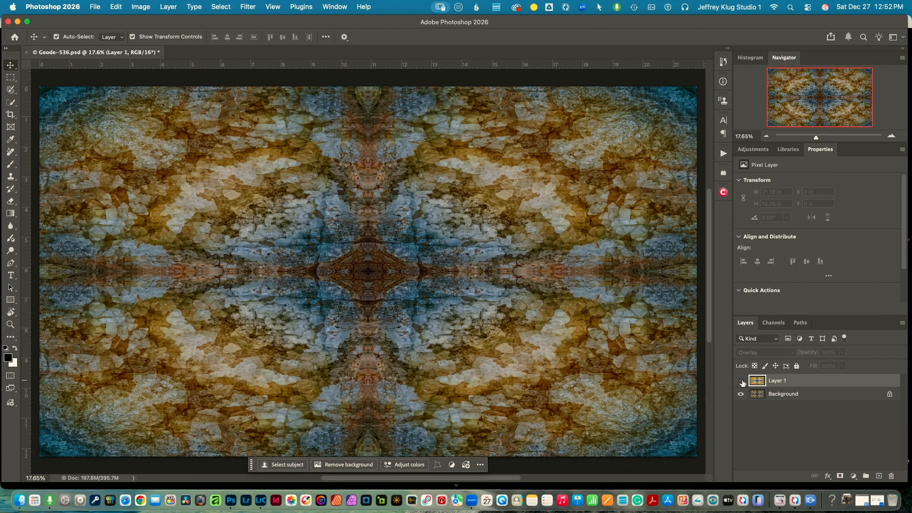
left_click(741, 381)
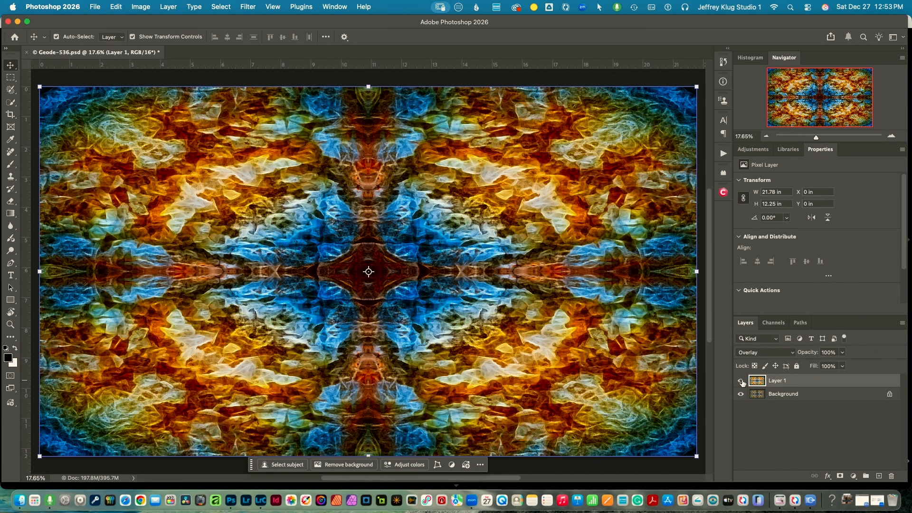
Lower Layer 1's opacity to 50% and compare the image with the layer hidden and shown
left_click(843, 354)
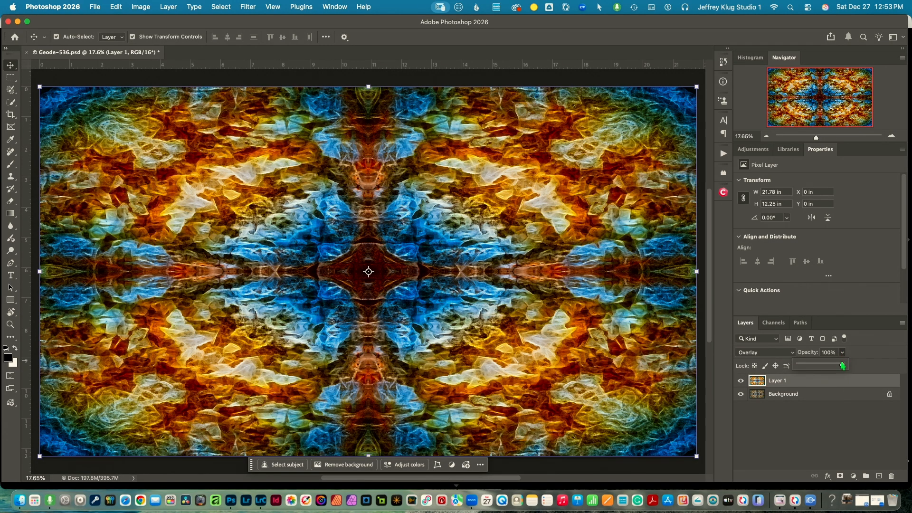
left_click_drag(843, 366, 823, 367)
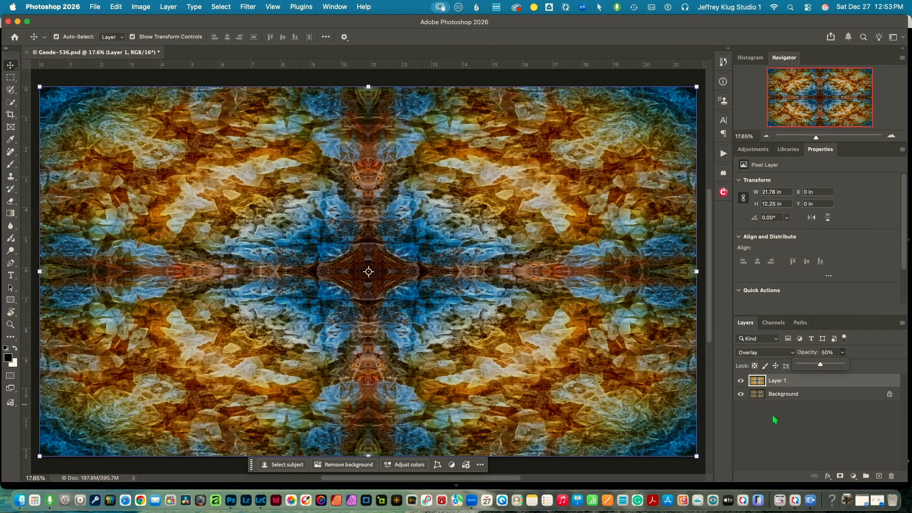
left_click(739, 381)
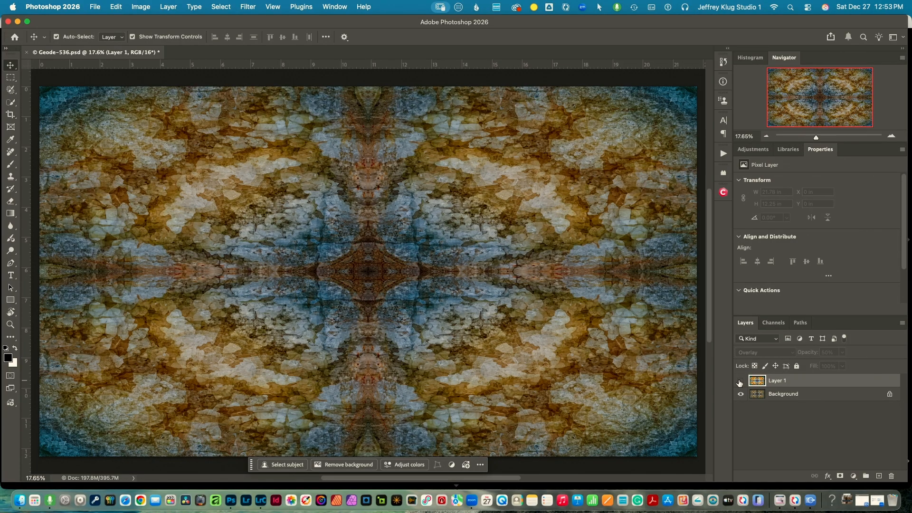
left_click(740, 382)
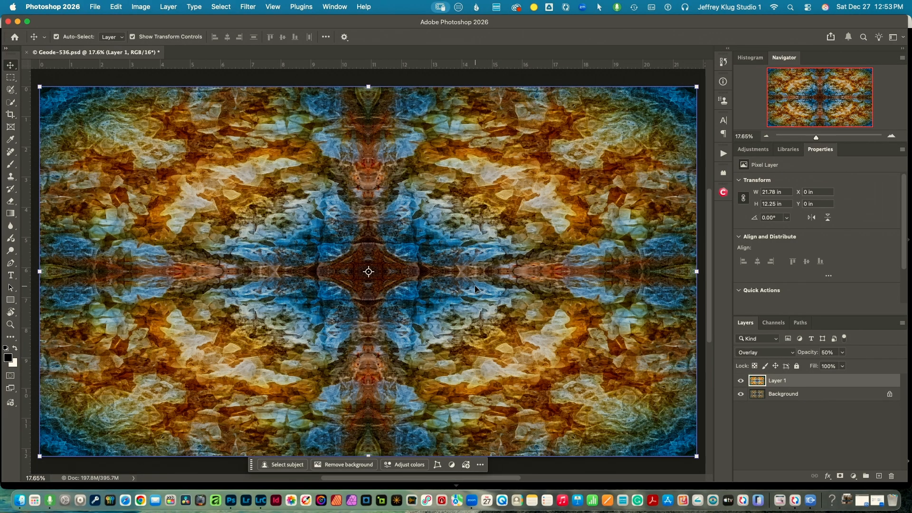
Examine the central diamond at 66.67% magnification with Layer 1 hidden and shown
key("z")
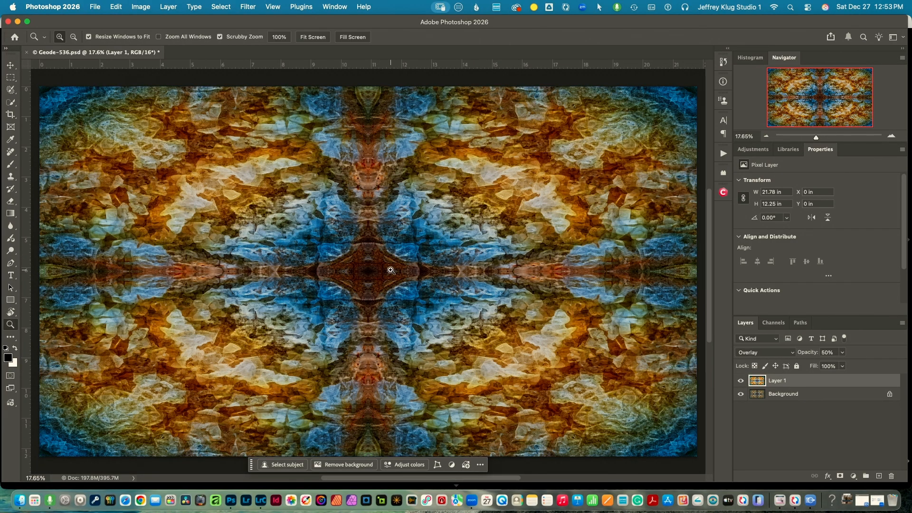
left_click(391, 275)
left_click(390, 275)
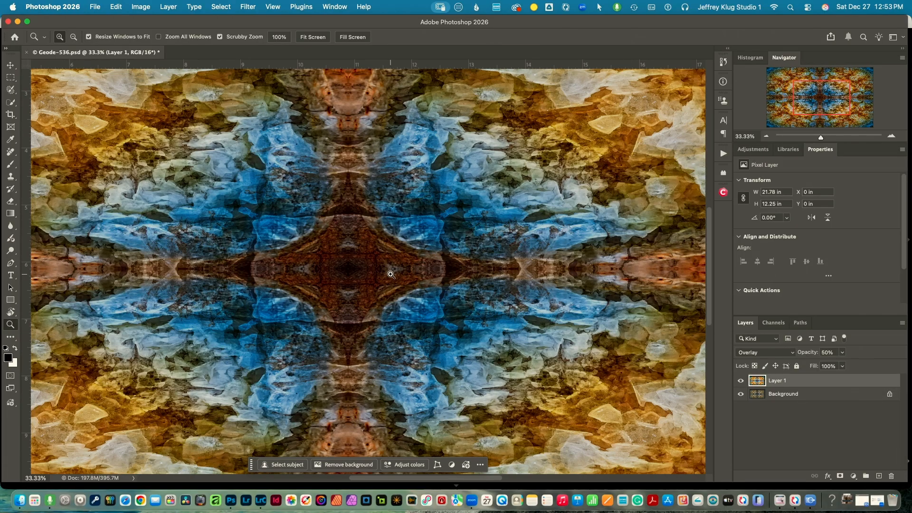
left_click(391, 274)
left_click(390, 275)
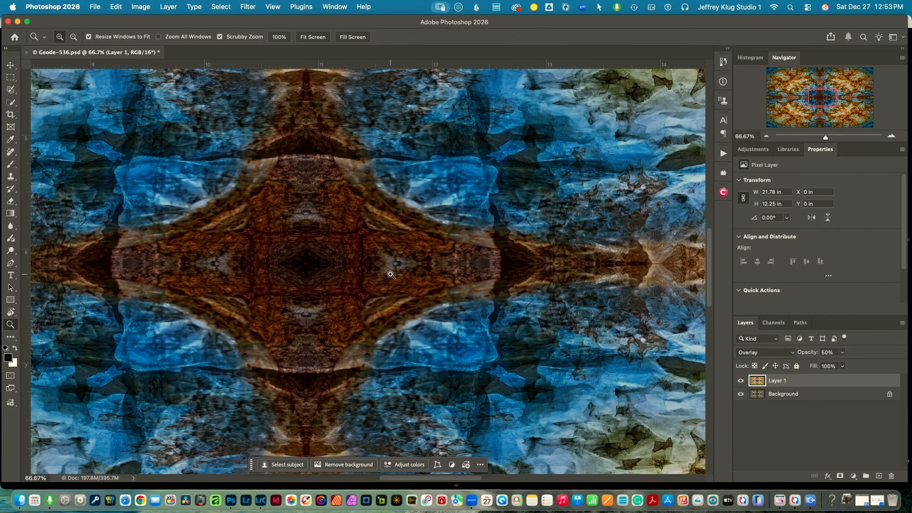
key("v")
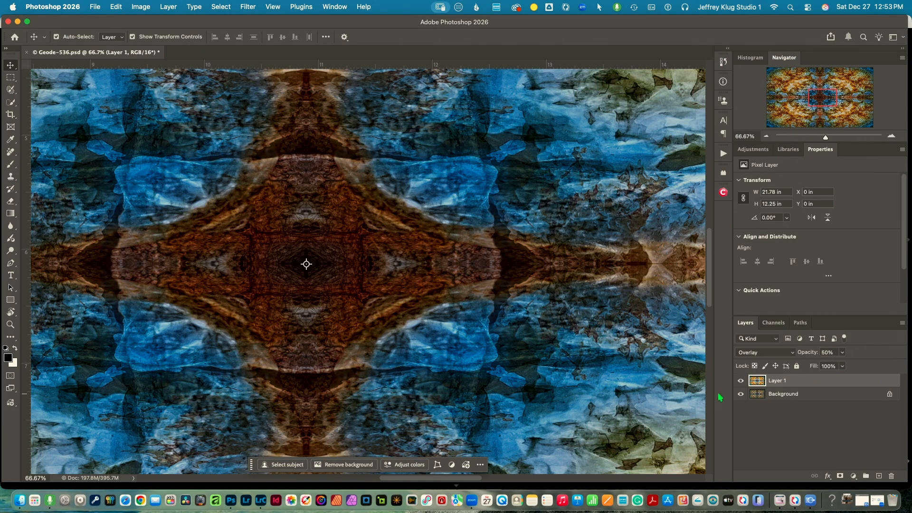
left_click(740, 381)
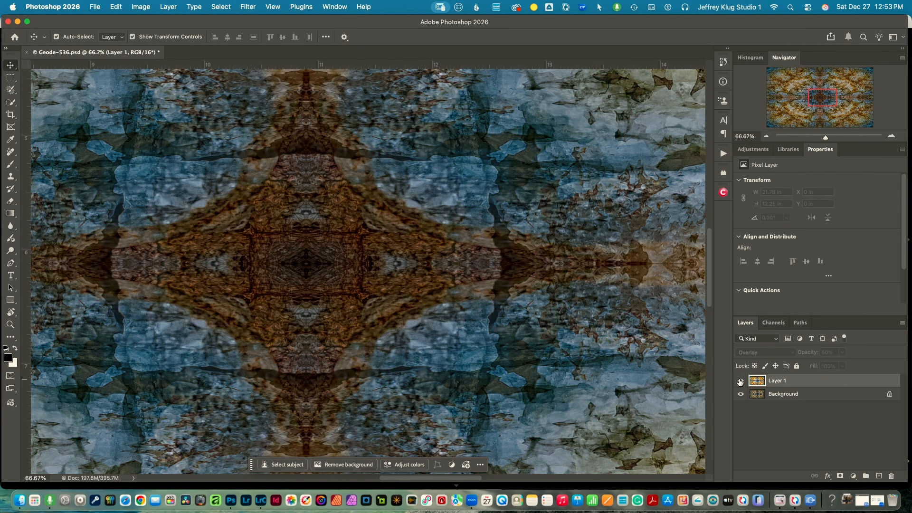
left_click(740, 380)
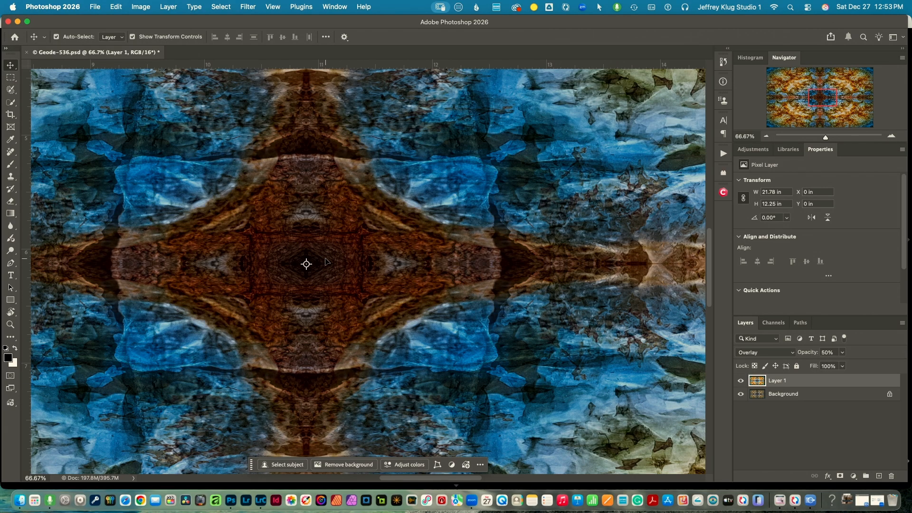
Fit the whole image on screen and close Geode-536.psd, saving its changes
key("z")
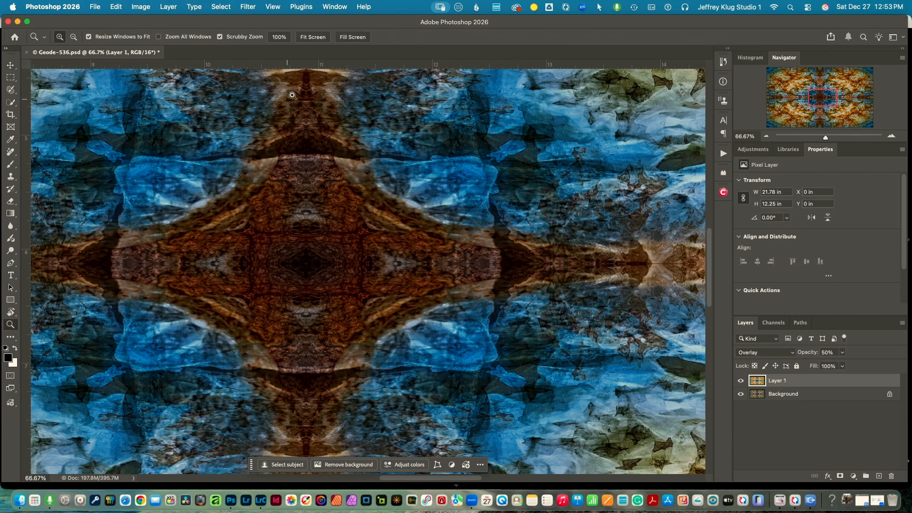
left_click(312, 37)
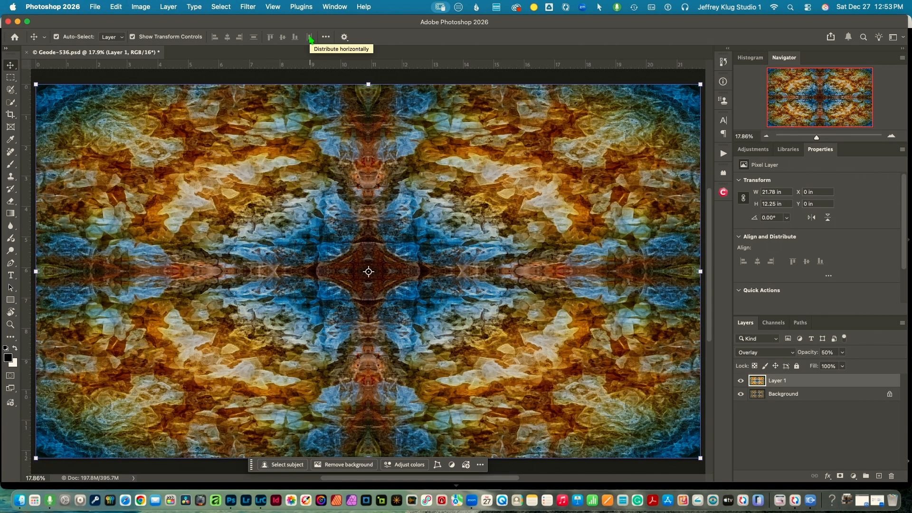
left_click(27, 53)
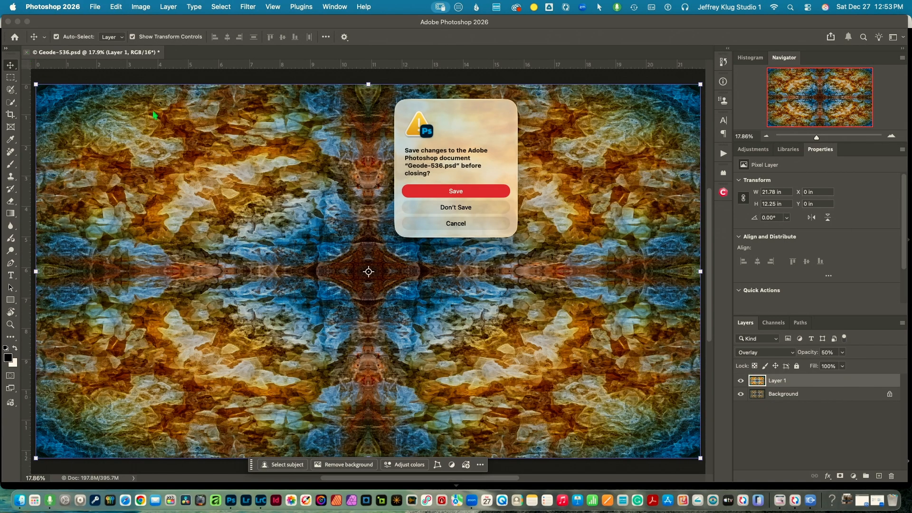
left_click(452, 192)
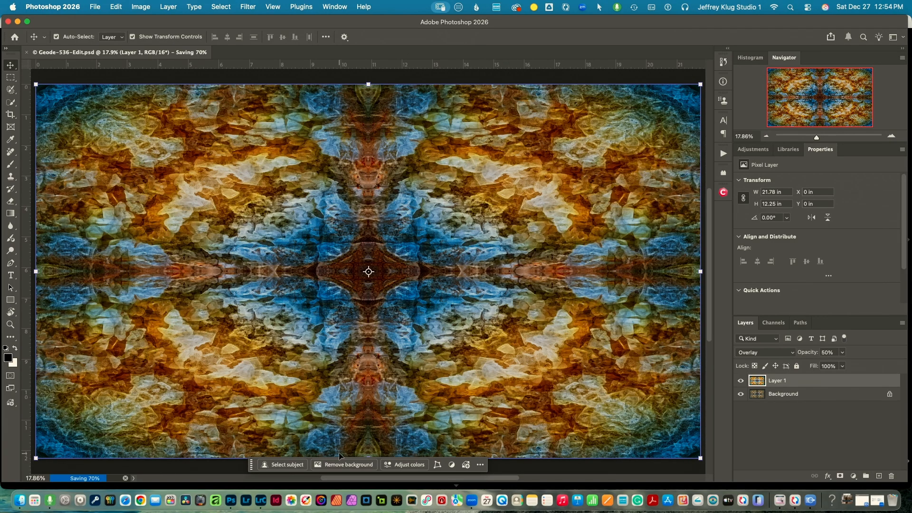
Switch to Lightroom Classic, select the mirrored Geode-536-Edit.psd and set its Temp to +6
left_click(261, 496)
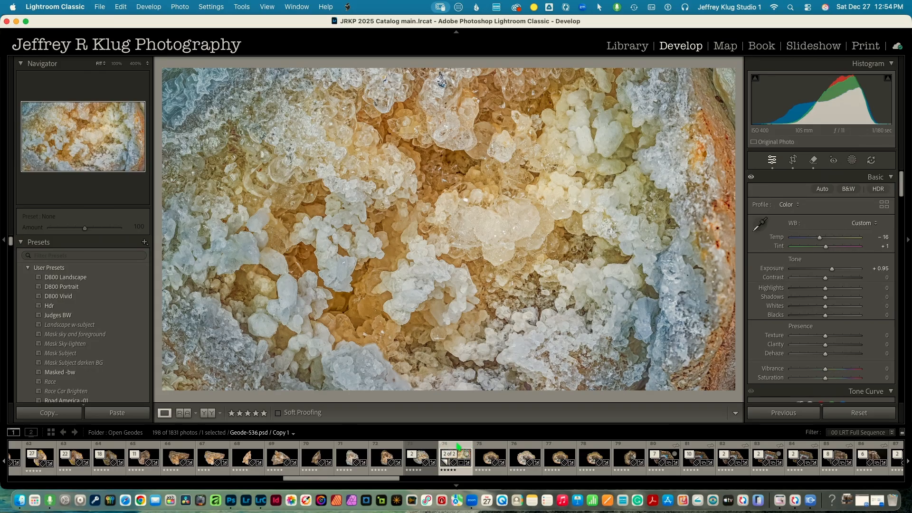
left_click(419, 446)
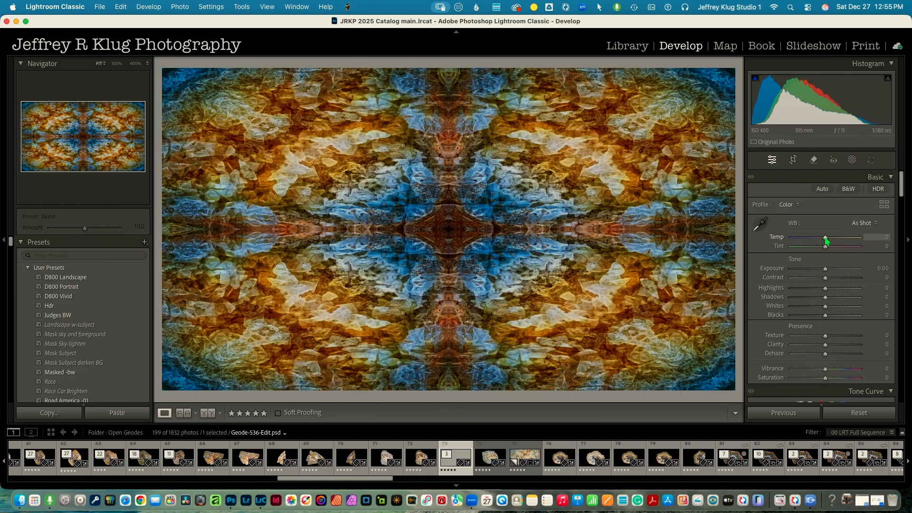
mouse_move(826, 241)
left_mouse_down()
mouse_move(815, 241)
mouse_move(836, 242)
left_mouse_up()
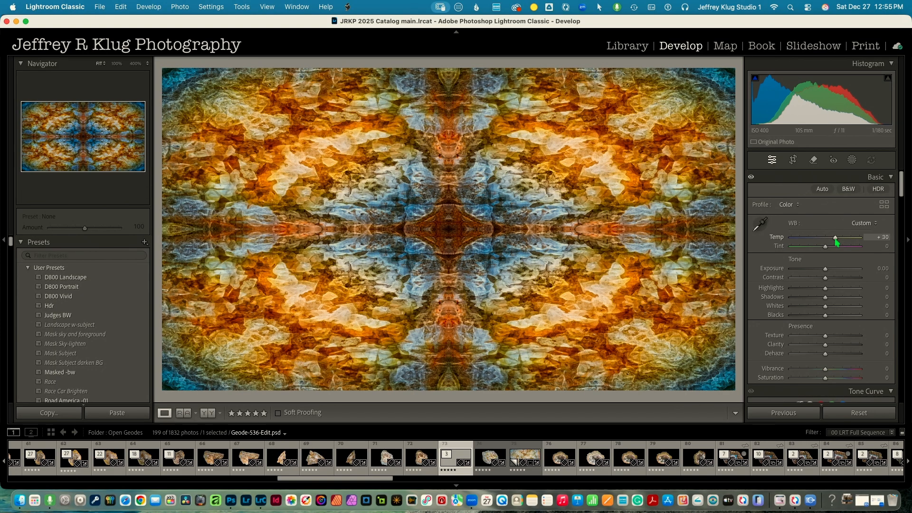
left_click_drag(837, 243, 827, 244)
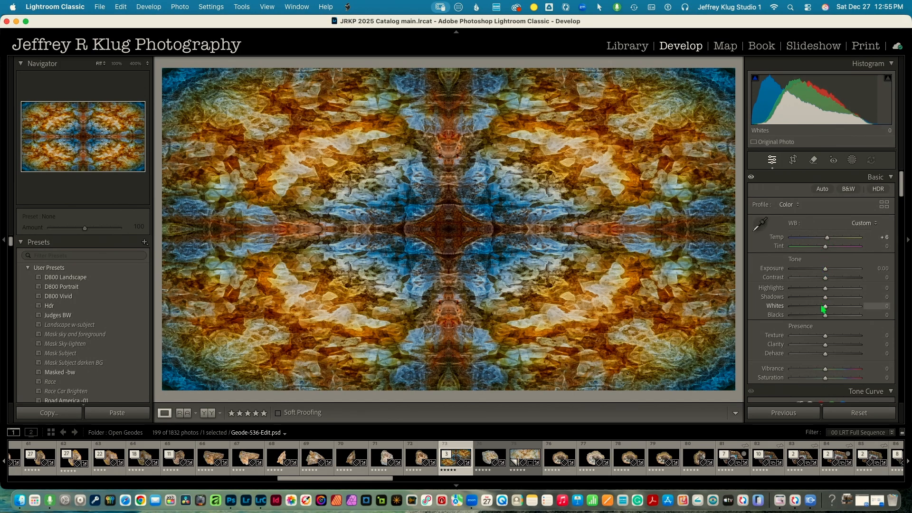
Set the abstract's Whites to +56, Highlights to +10, Texture to +31, Clarity to -21 and Vibrance to +28
left_click_drag(827, 310, 847, 314)
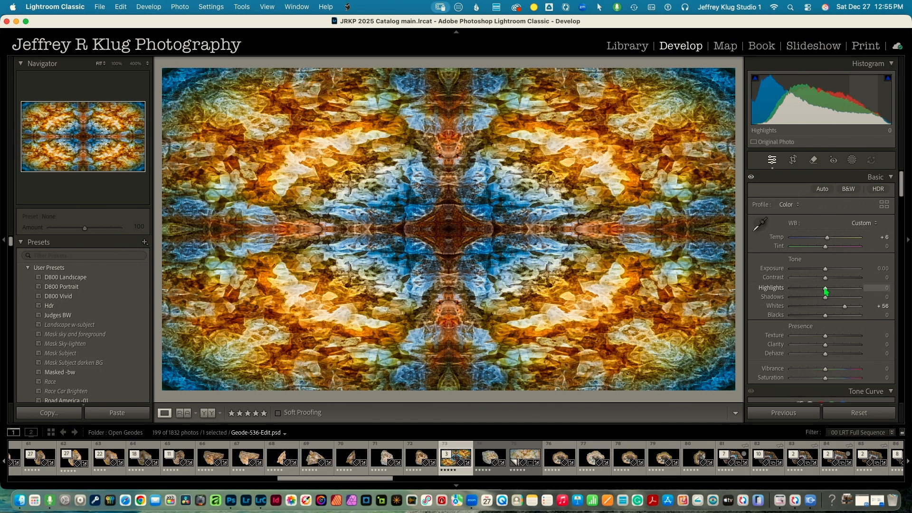
left_click_drag(826, 291, 827, 292)
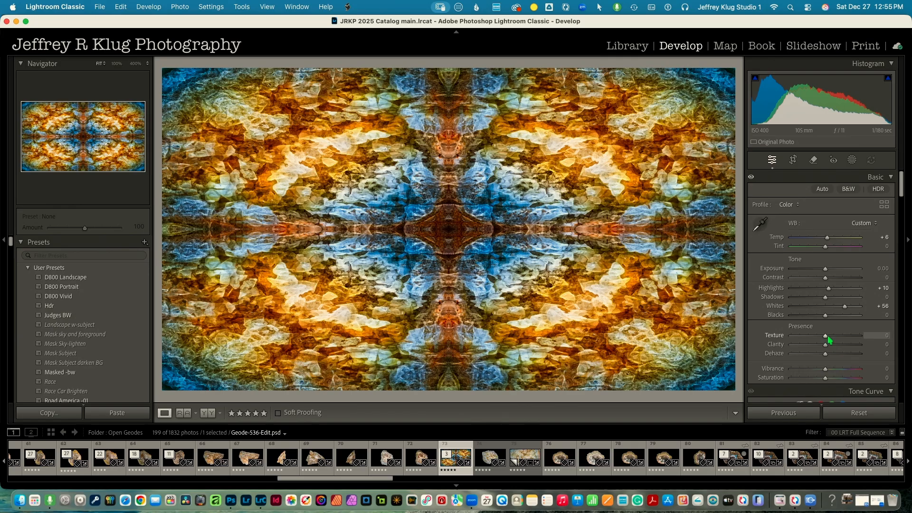
left_click_drag(827, 338, 838, 341)
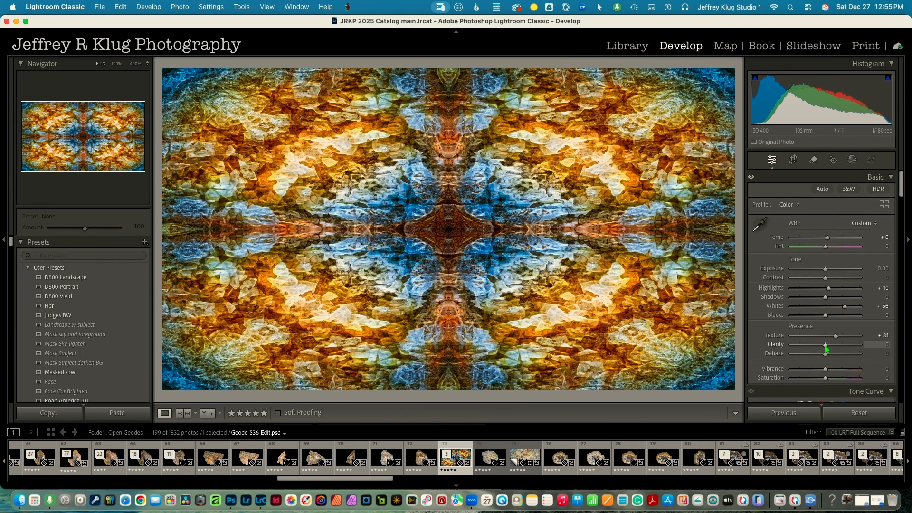
left_click_drag(827, 349, 819, 351)
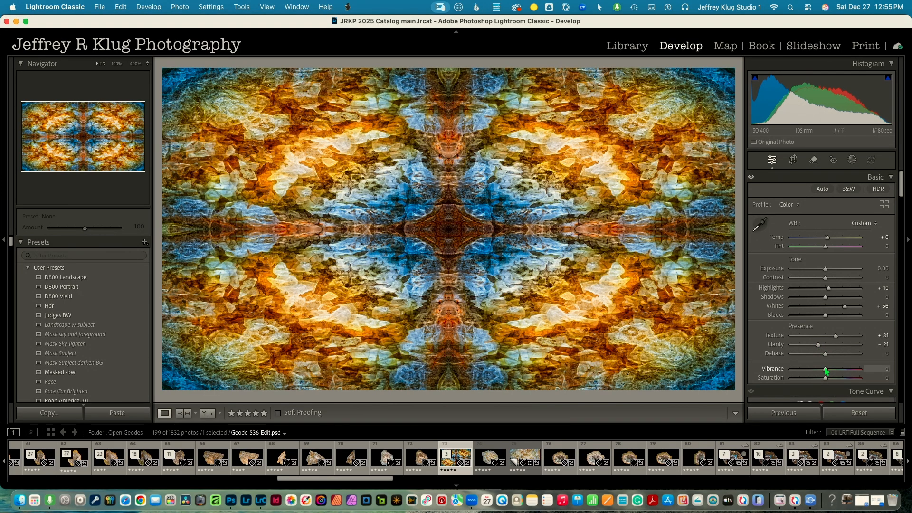
mouse_move(826, 371)
left_mouse_down()
mouse_move(844, 372)
mouse_move(835, 374)
left_mouse_up()
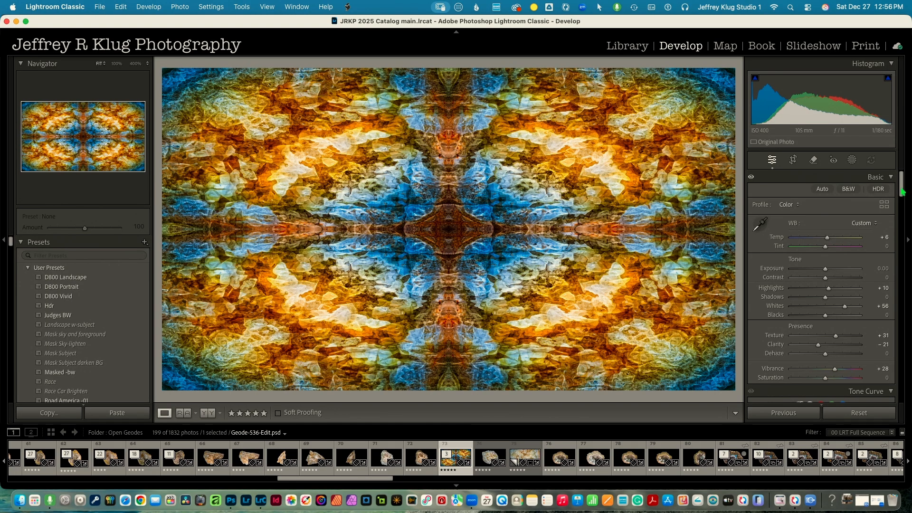
Color grade the abstract by shifting the midtones slightly toward red and the highlights toward cyan
left_click_drag(903, 191, 906, 254)
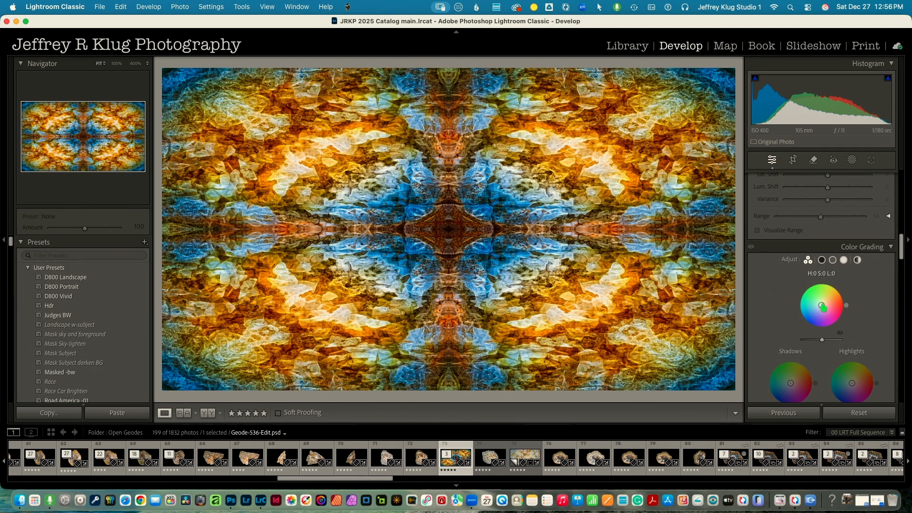
mouse_move(821, 305)
left_mouse_down()
mouse_move(835, 309)
mouse_move(809, 293)
mouse_move(812, 313)
mouse_move(828, 306)
left_mouse_up()
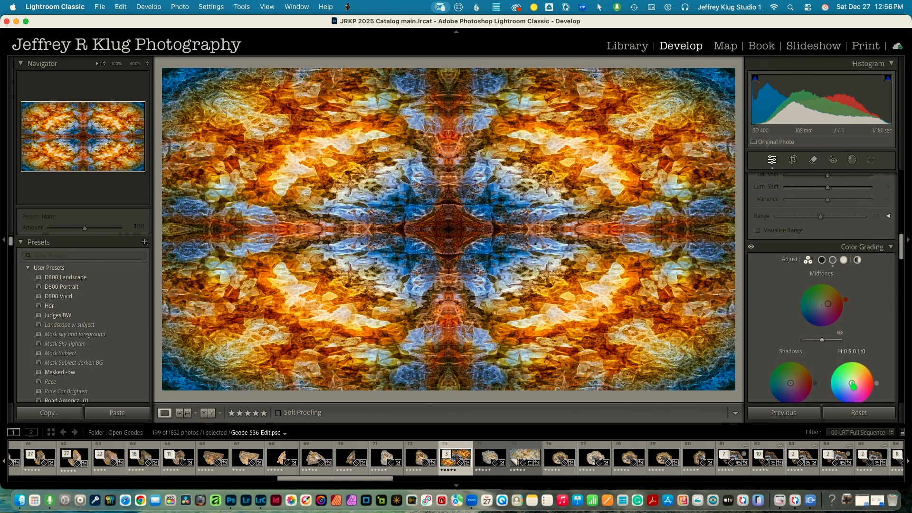
left_click_drag(851, 382, 843, 383)
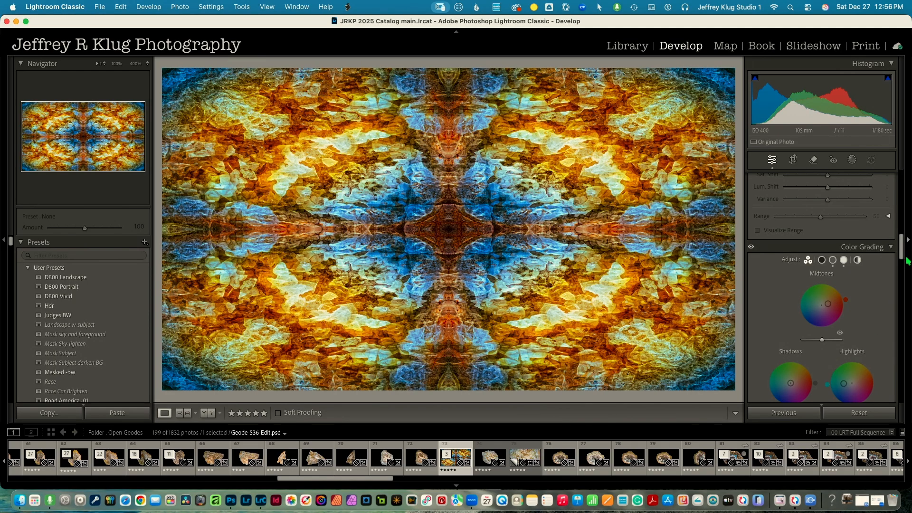
Set the post-crop vignetting amount to -12 and check the abstract's central diamond at 100% magnification
left_click_drag(902, 260, 888, 381)
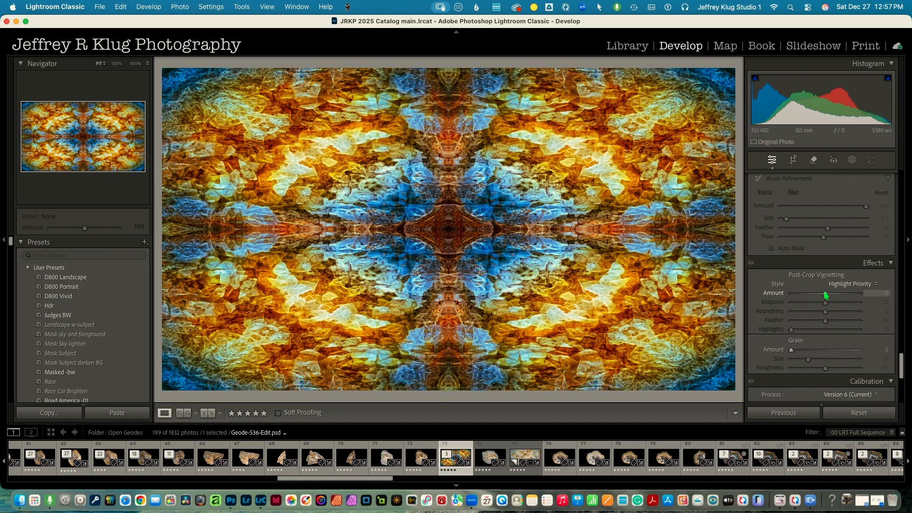
mouse_move(826, 295)
left_mouse_down()
mouse_move(836, 300)
mouse_move(823, 302)
left_mouse_up()
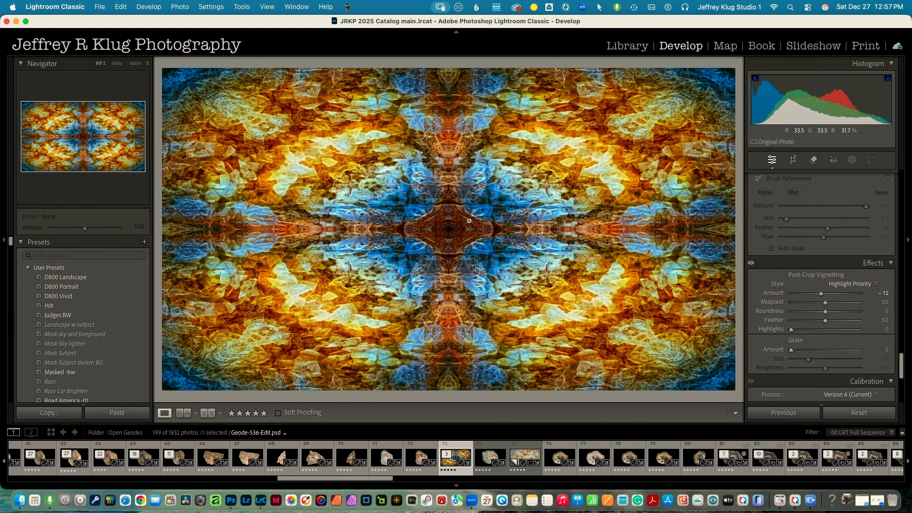
left_click(454, 233)
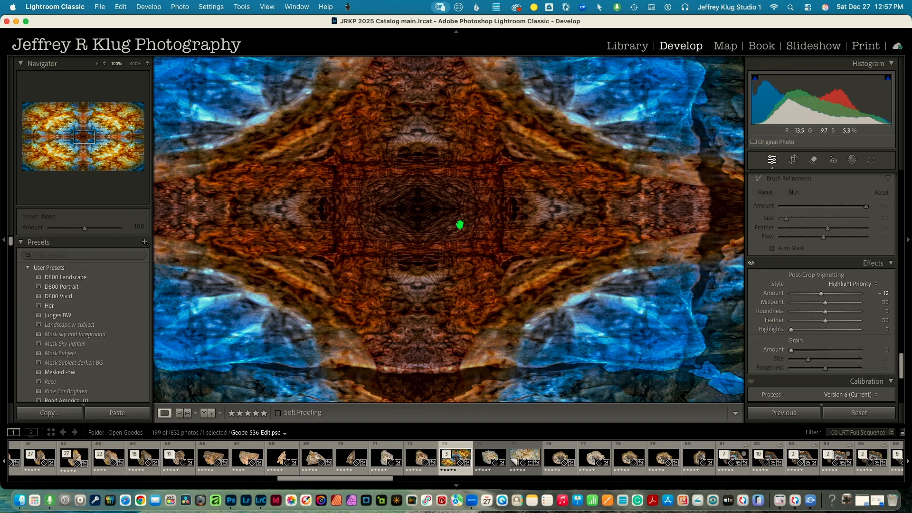
key("z")
In the Library, remove Geode-536-Edit.psd from its stack and collapse the remaining two-photo stack
left_click(635, 50)
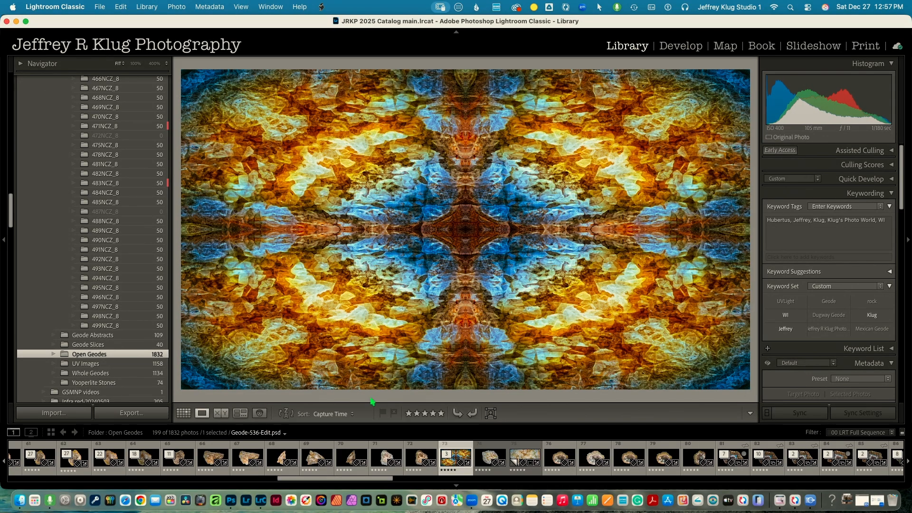
right_click(462, 448)
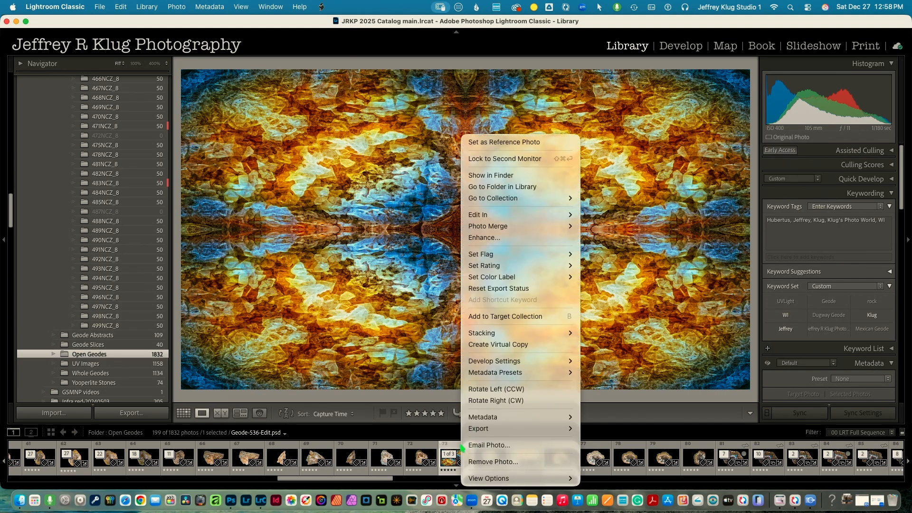
mouse_move(472, 335)
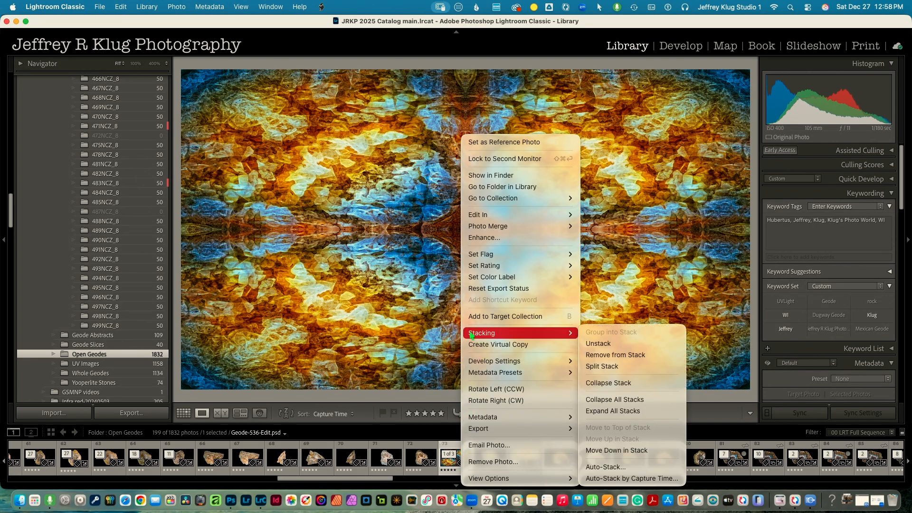
left_click(603, 355)
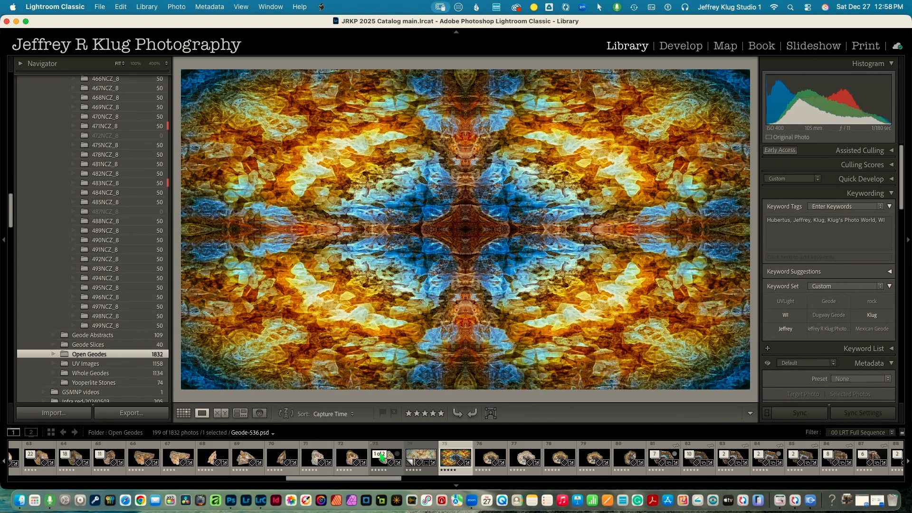
left_click(384, 456)
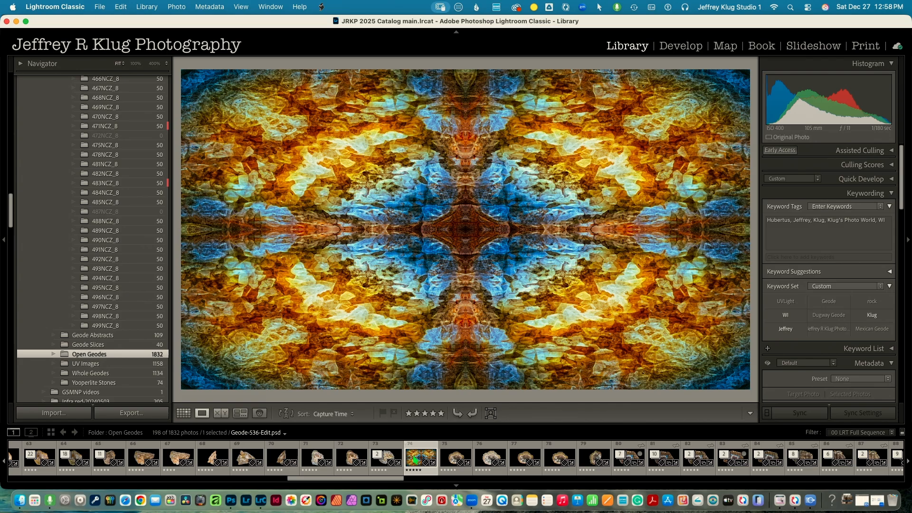
Move Geode-536-Edit.psd from Open Geodes to the Geode Abstracts folder on disk and open that folder
left_click_drag(414, 460, 138, 336)
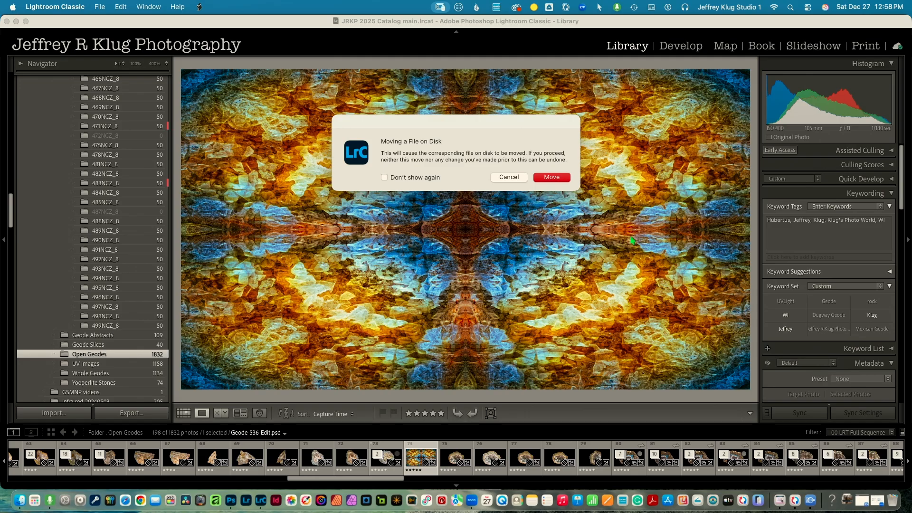
left_click(552, 178)
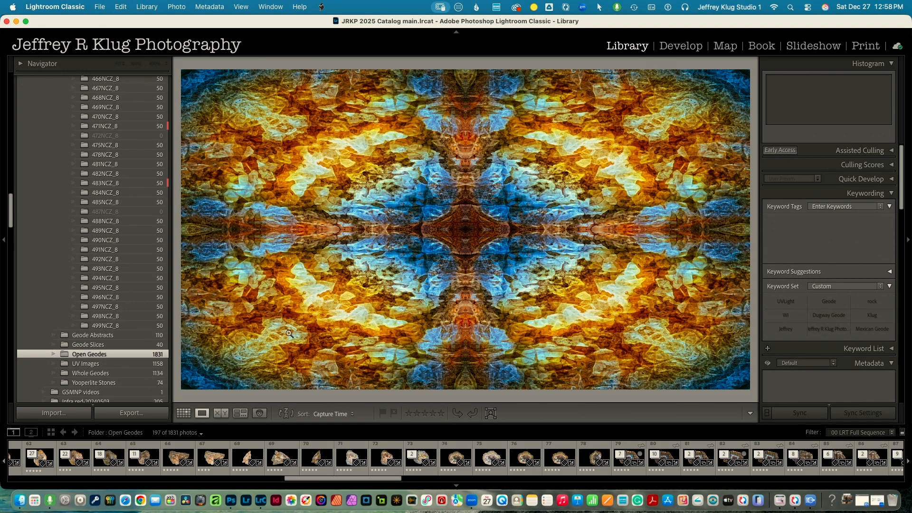
left_click(111, 337)
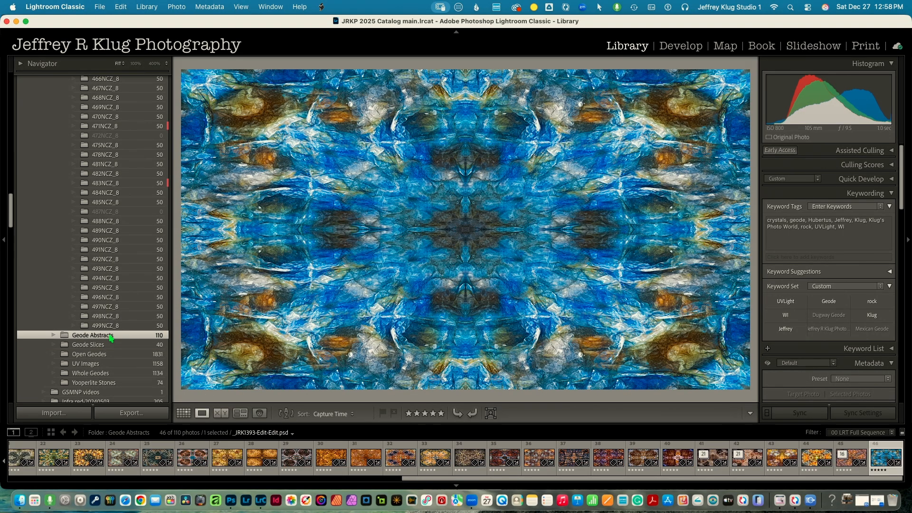
Browse backward through the mirrored images in the Geode Abstracts folder, viewing each one enlarged
key("Left")
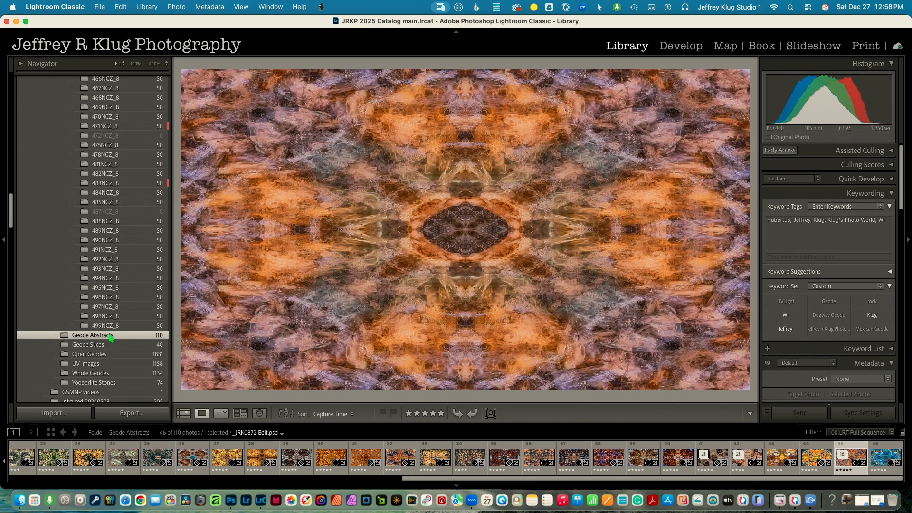
key("Left")
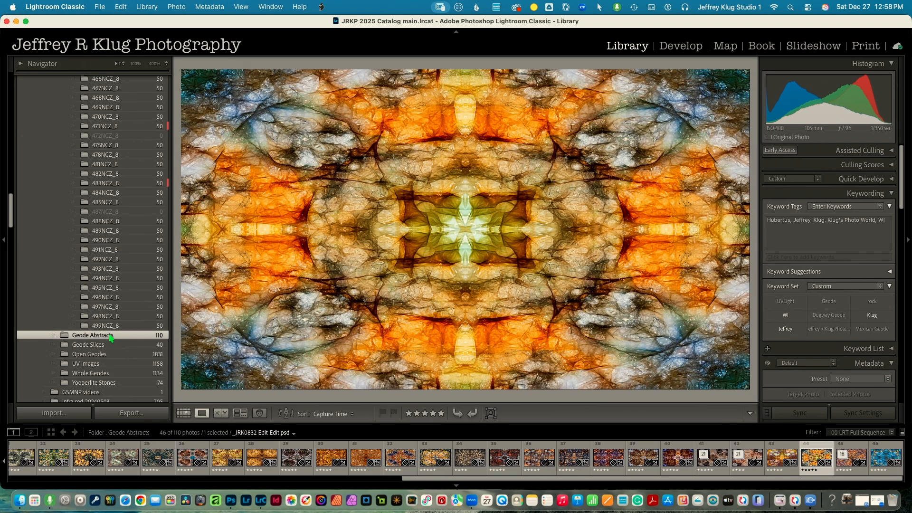
key("Left")
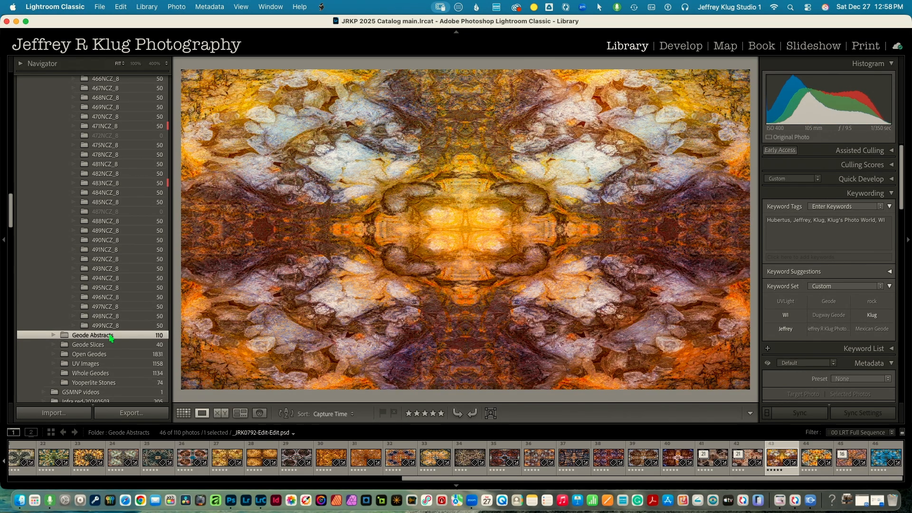
key("Left")
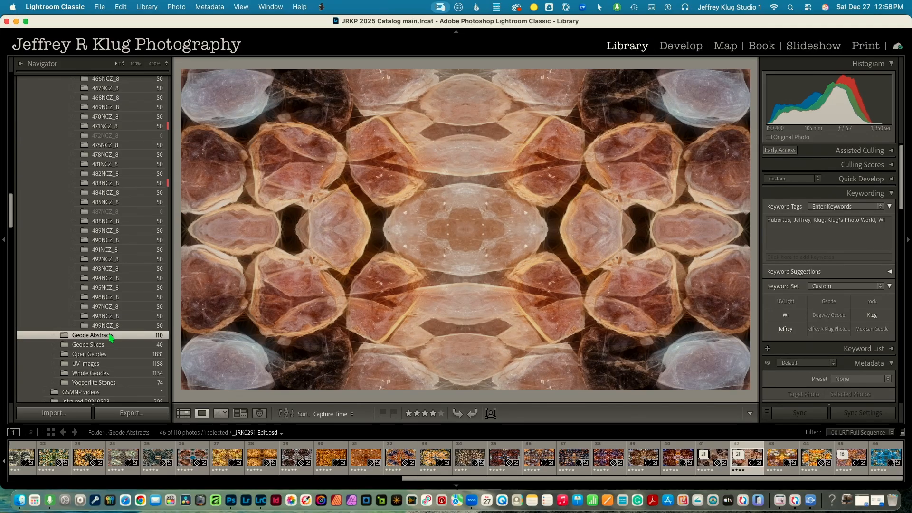
key("Left")
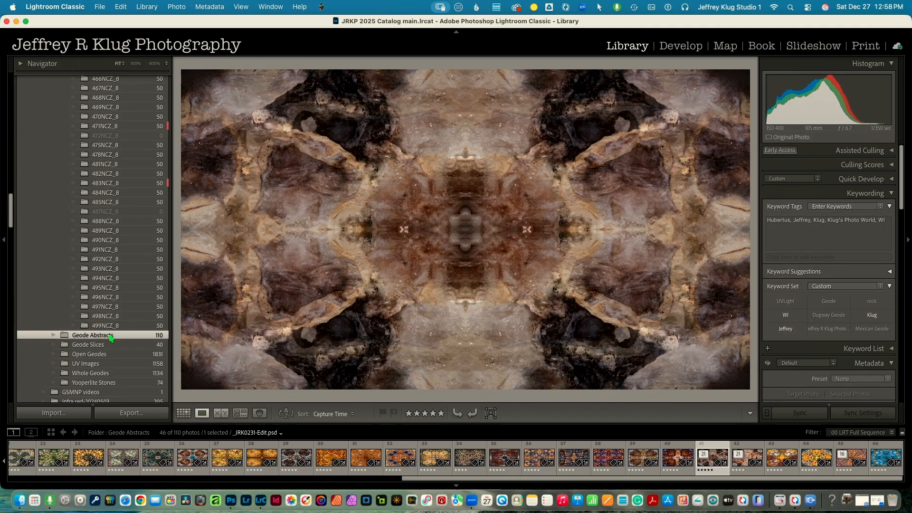
key("Left")
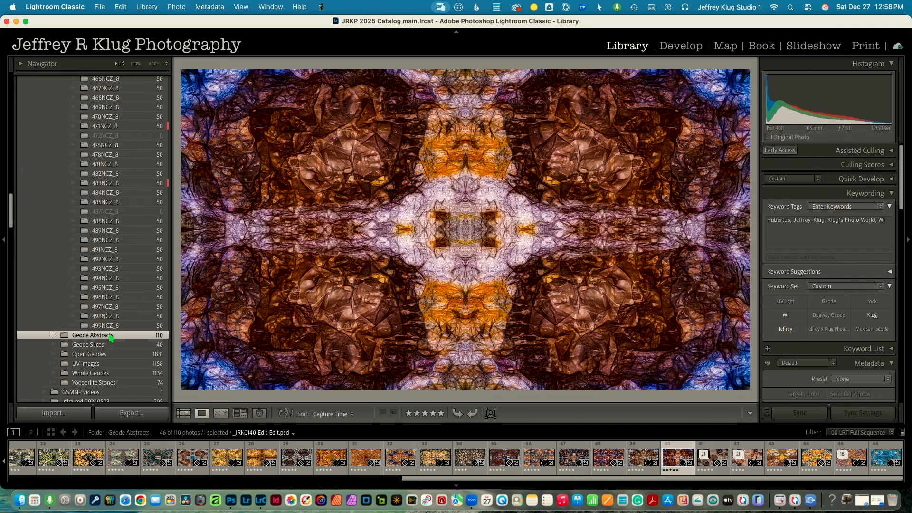
key("Left")
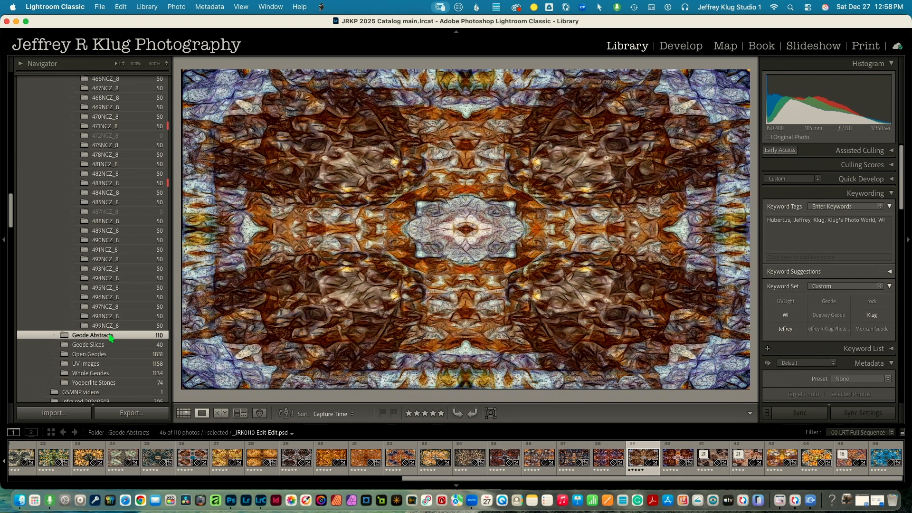
key("Left")
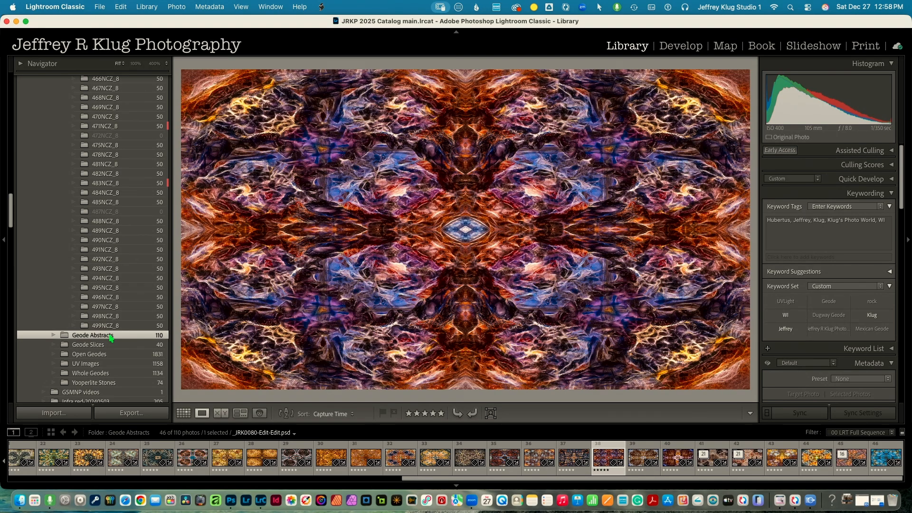
key("Left")
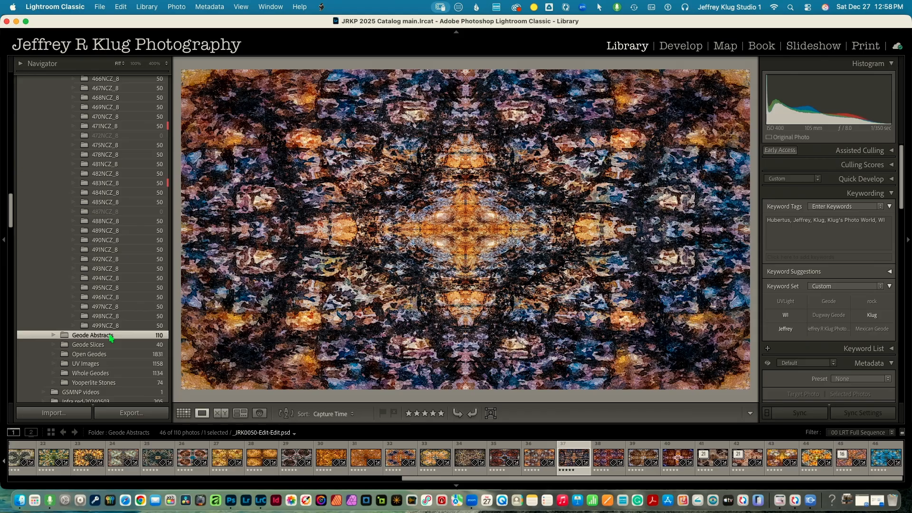
key("Left")
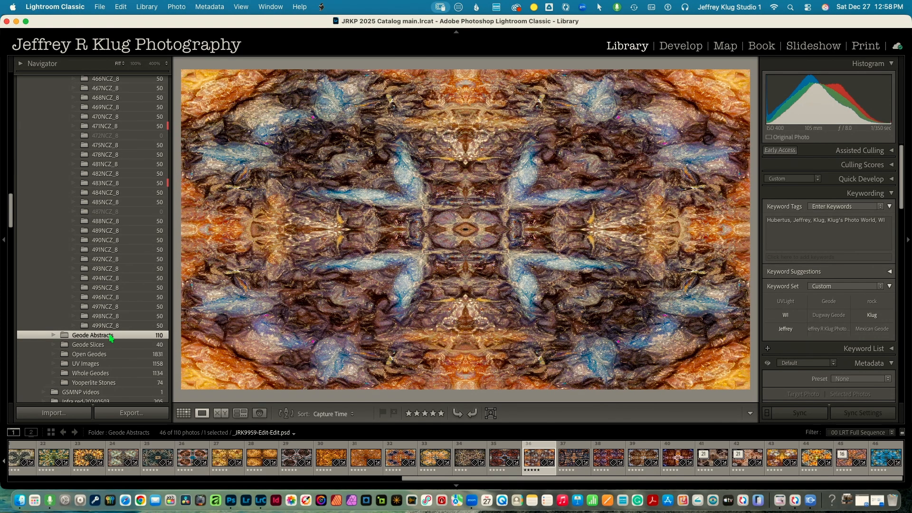
key("Left")
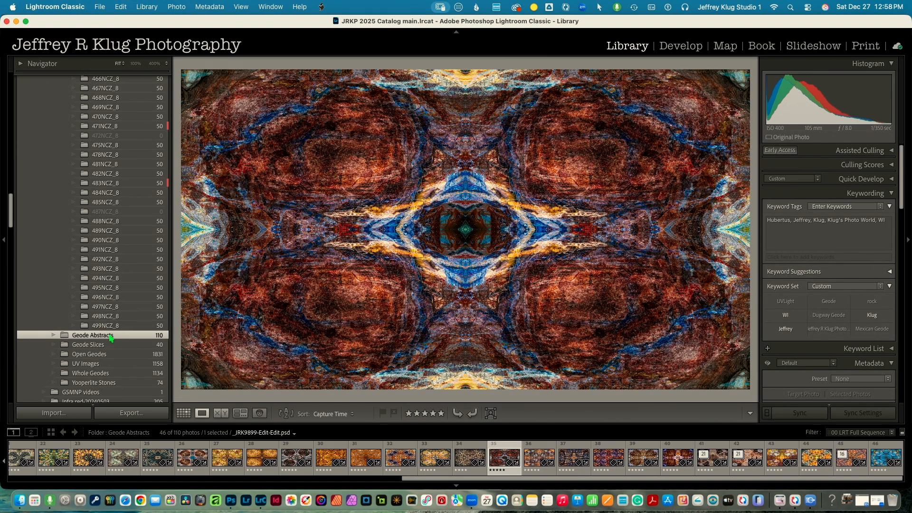
key("Left")
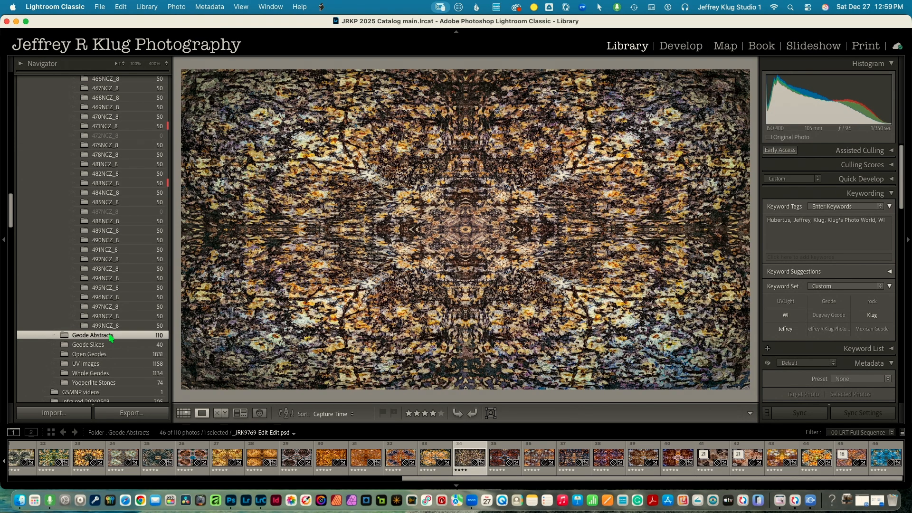
Review the remaining earlier abstracts in the Geode Abstracts folder one at a time, back to the first image, Geode-16.psd
key("Left")
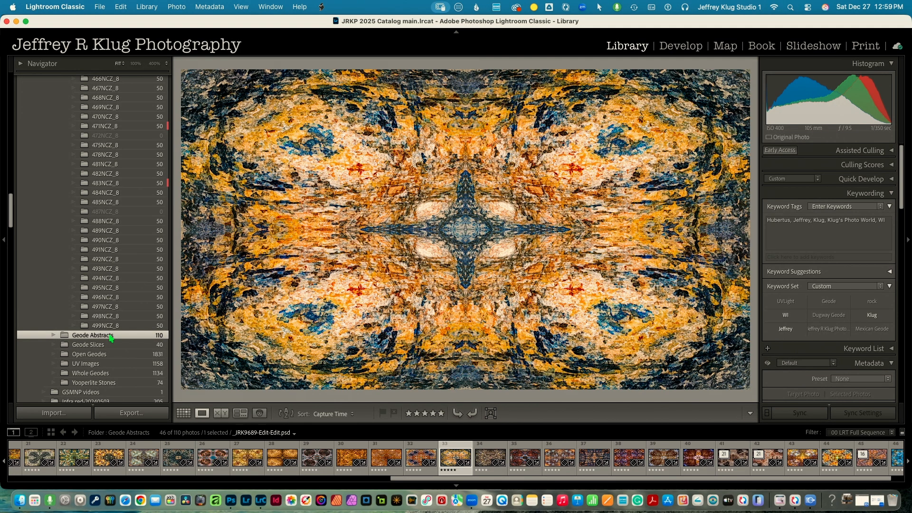
key("Left")
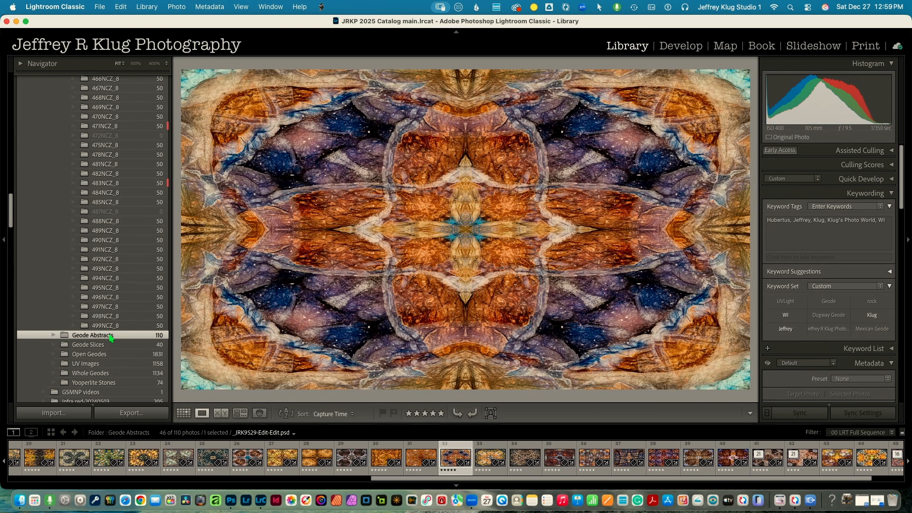
key("Left")
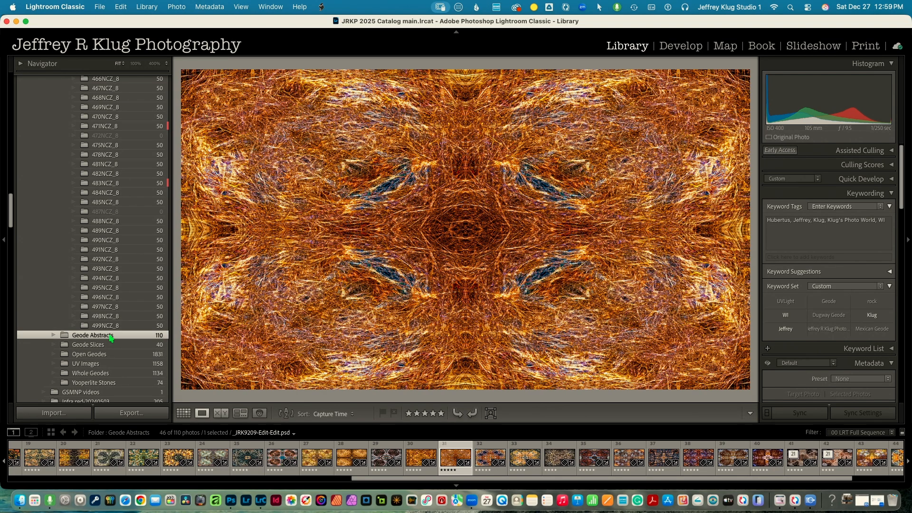
key("Left")
key("Left")
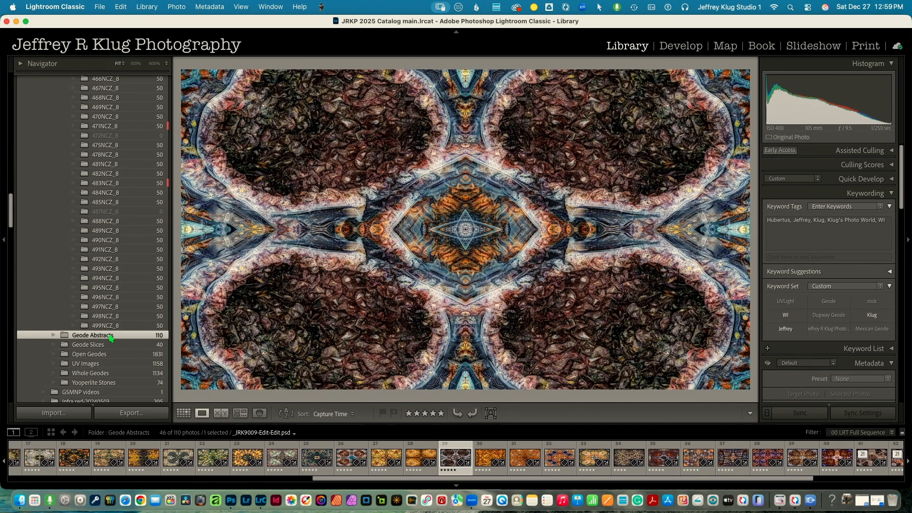
key("Left")
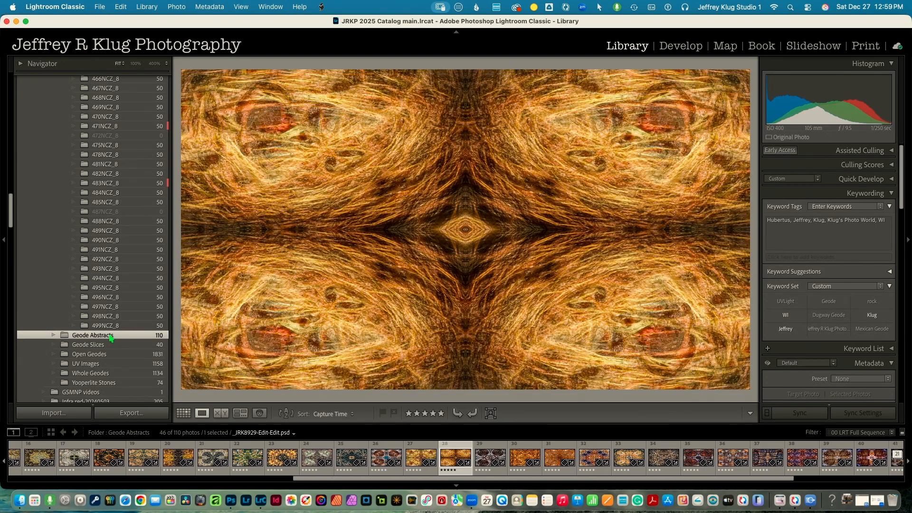
key("Left")
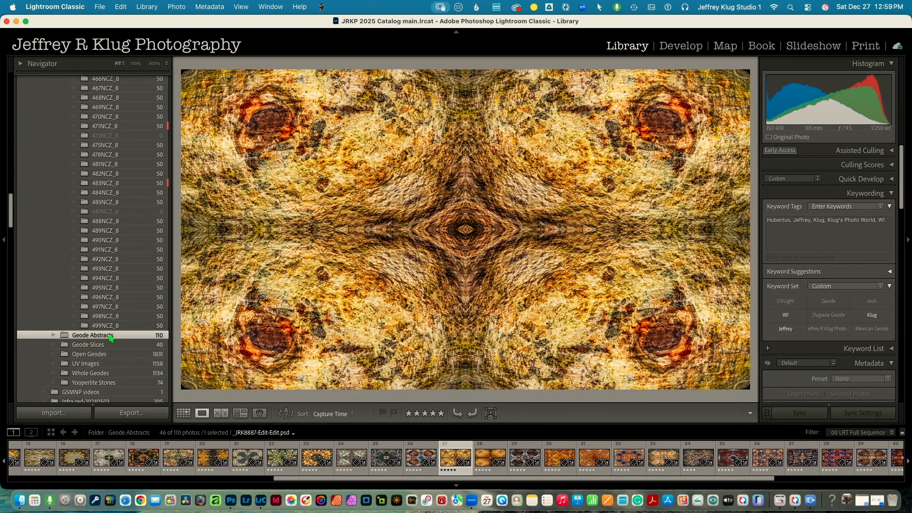
key("Left")
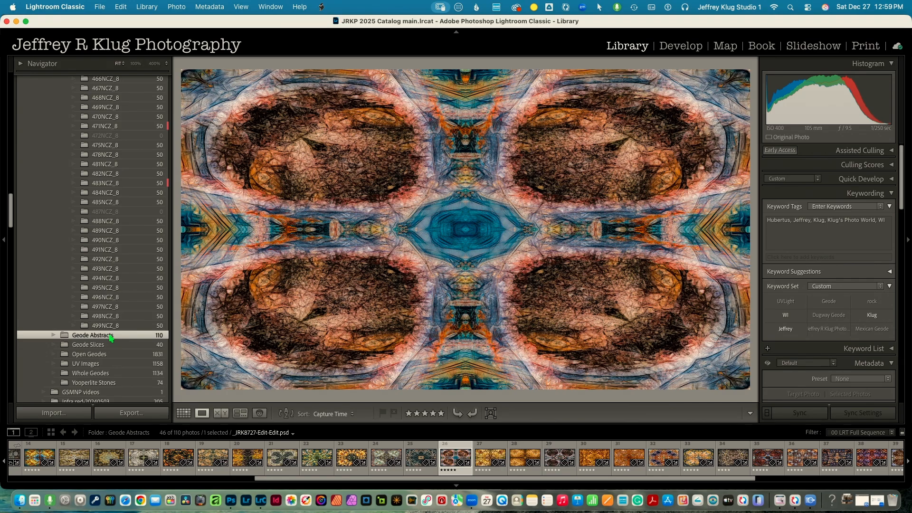
key("Left")
key("Left")
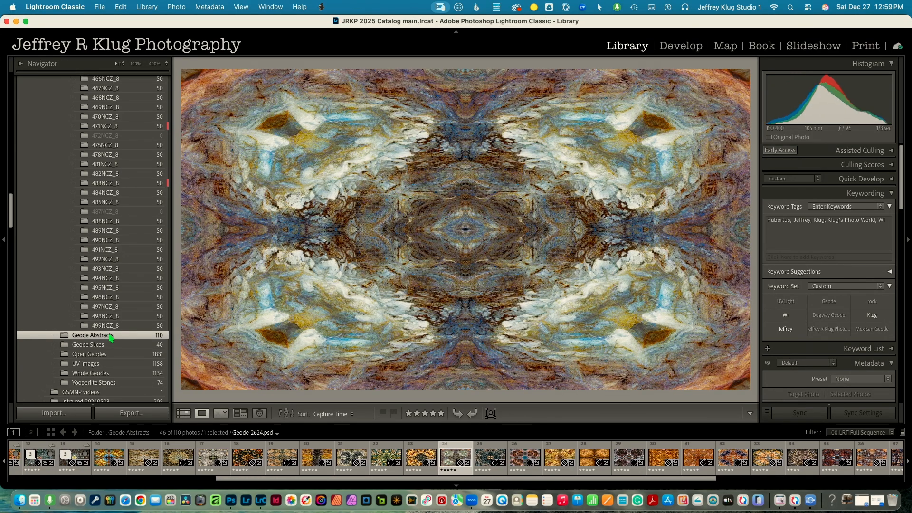
key("Left")
key("Left")
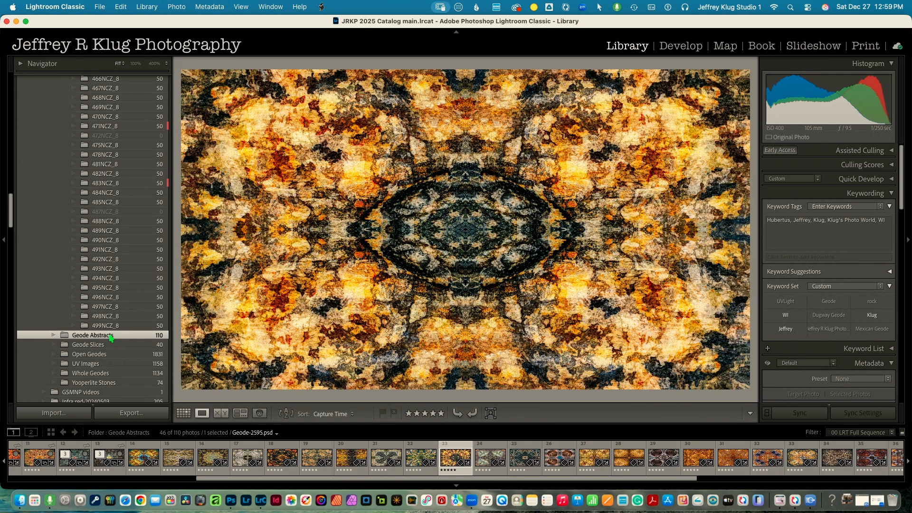
key("Left")
key("Left")
key("Left")
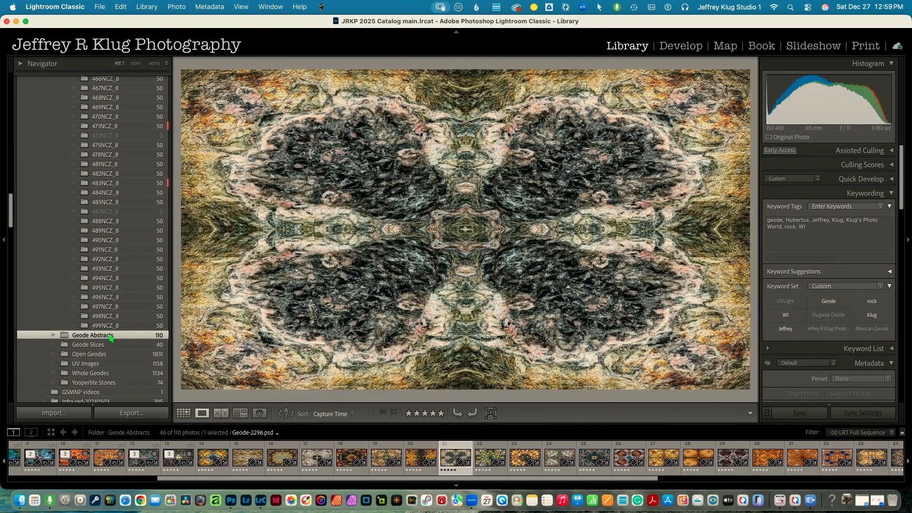
key("Left")
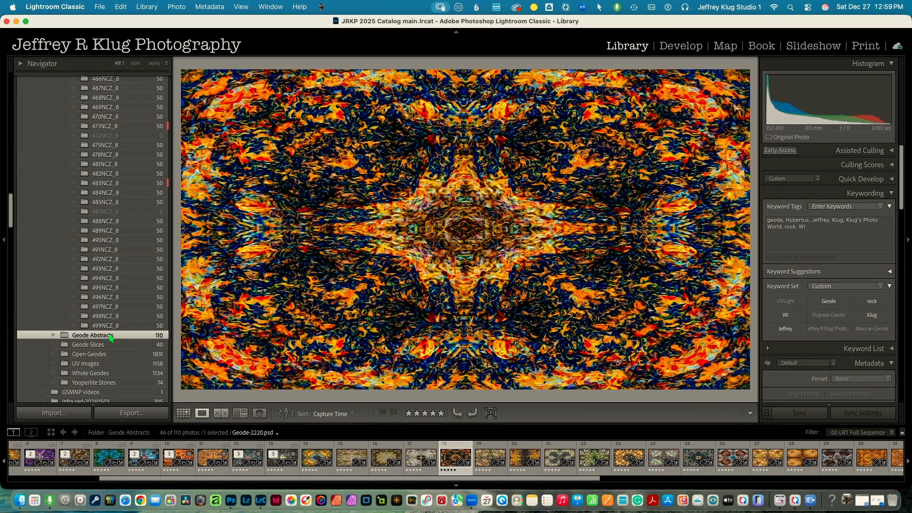
key("Left")
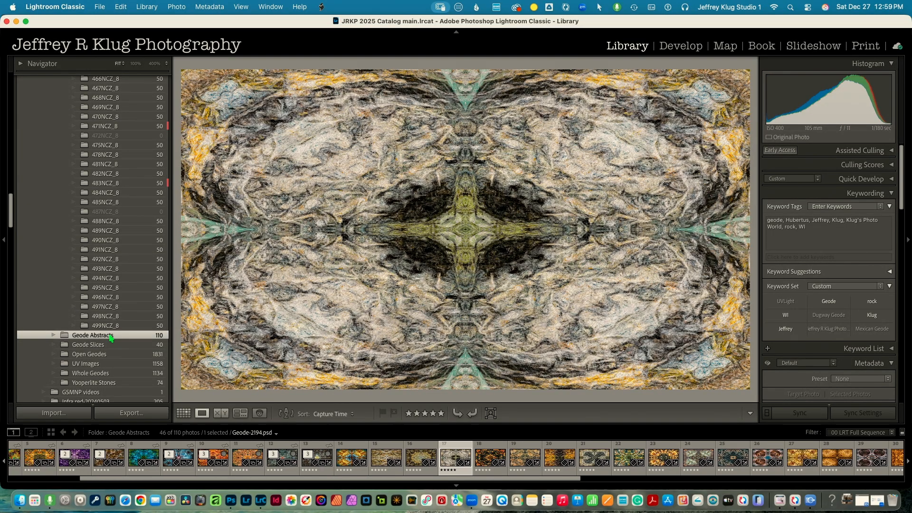
key("Left")
key("Left")
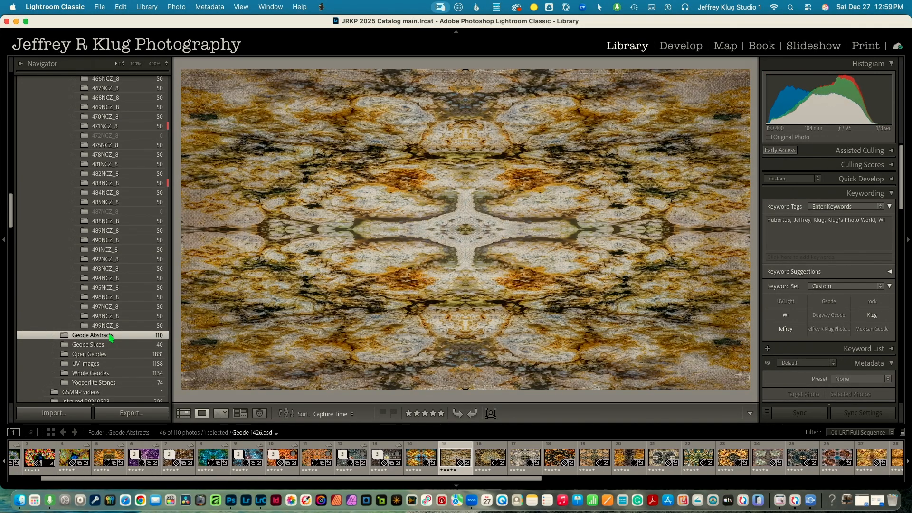
key("Left")
key("Left")
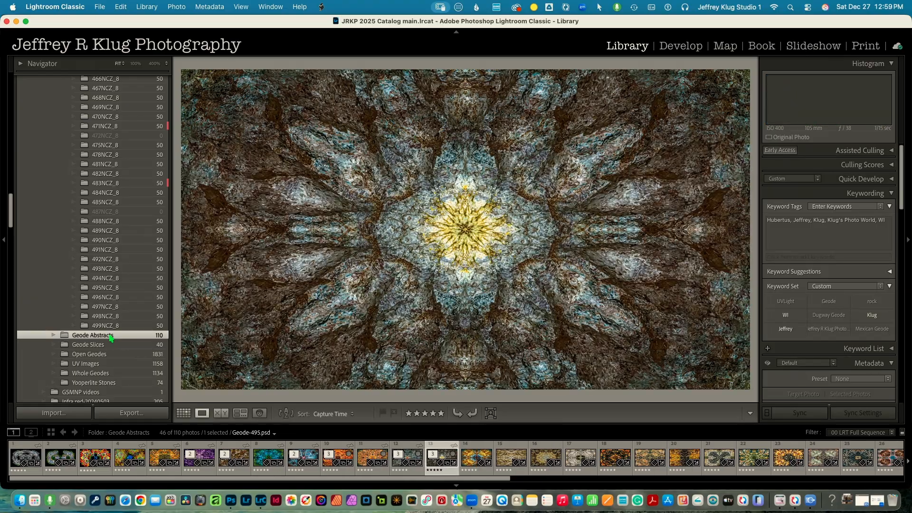
key("Left")
key("Left")
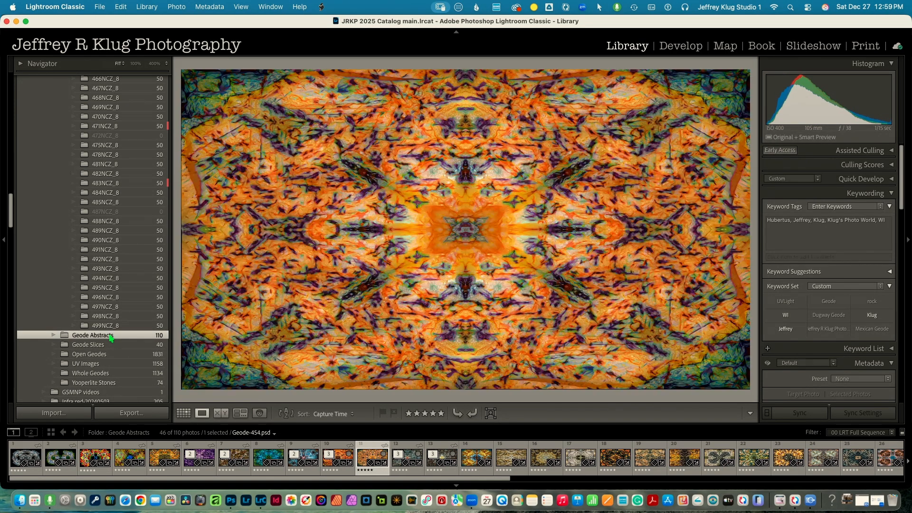
key("Left")
key("Left")
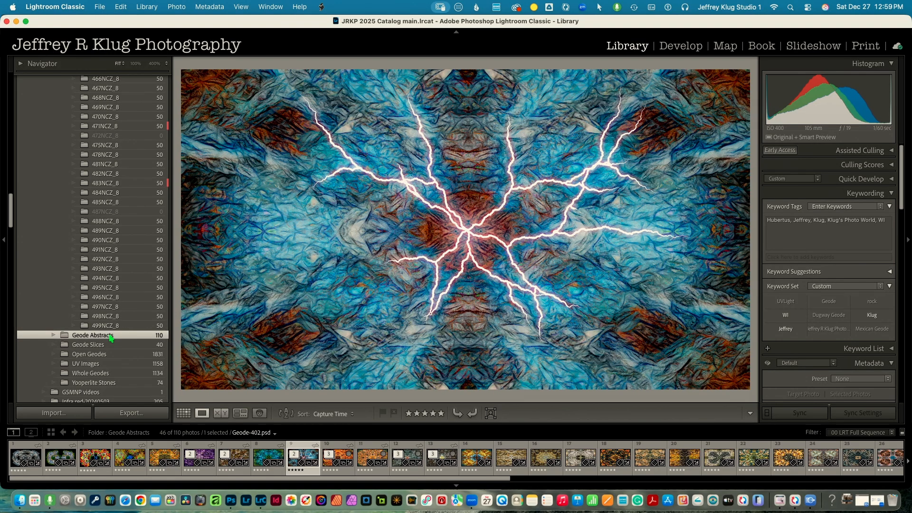
key("Left")
key("Left")
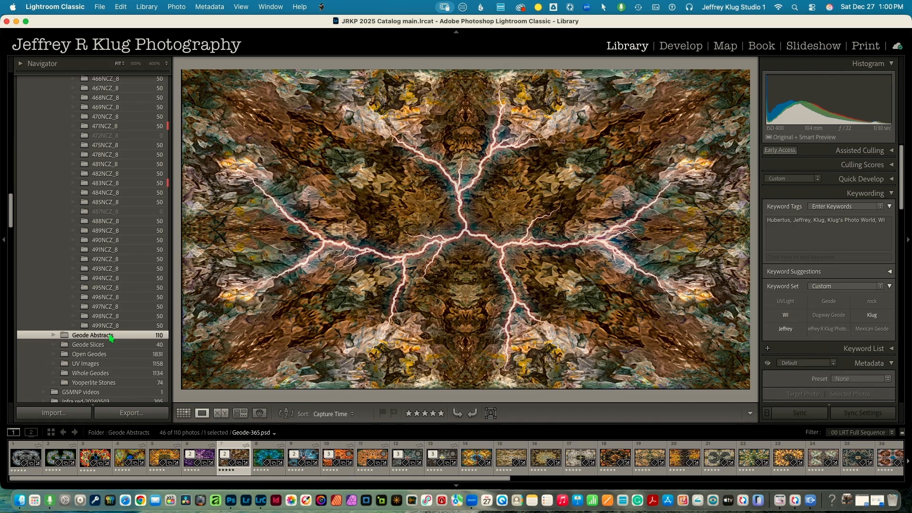
key("Left")
key("Left")
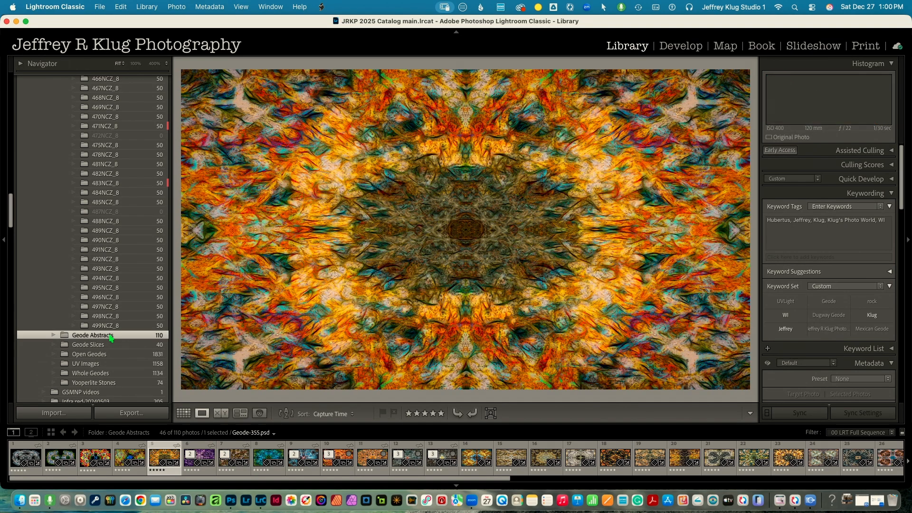
key("Left")
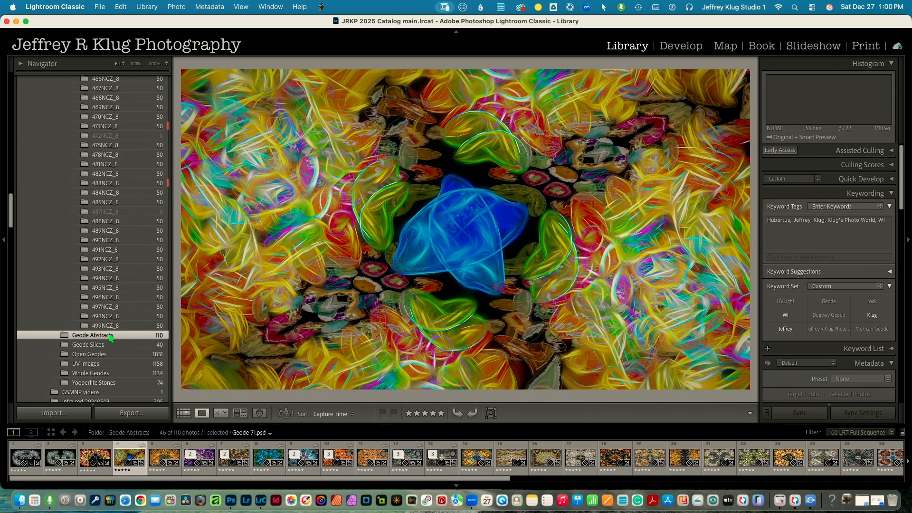
key("Left")
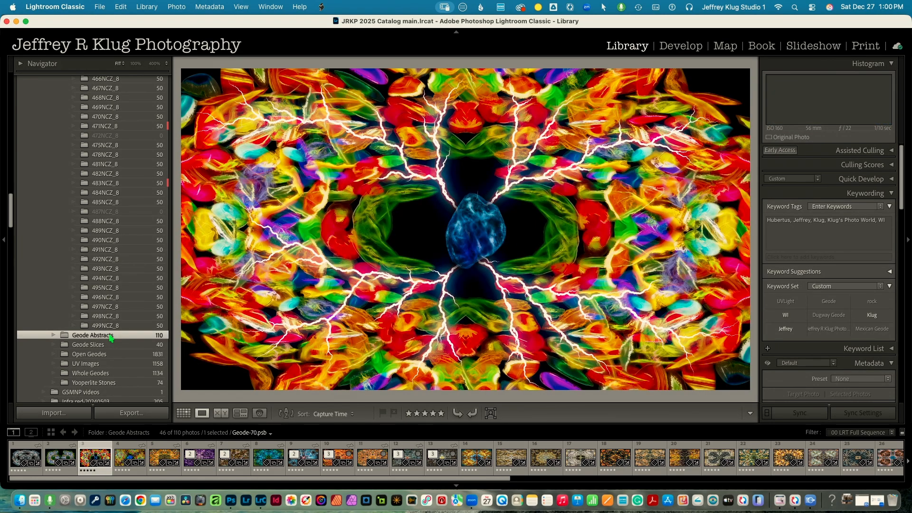
key("Left")
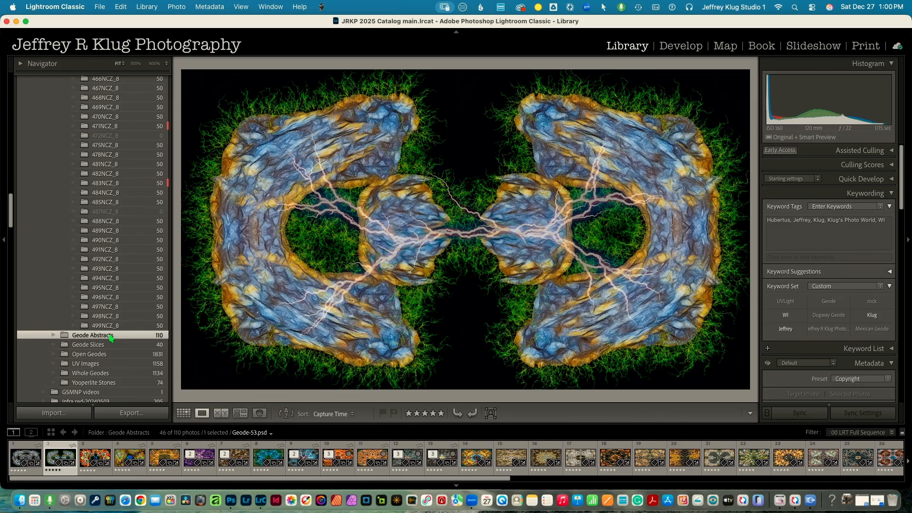
key("Left")
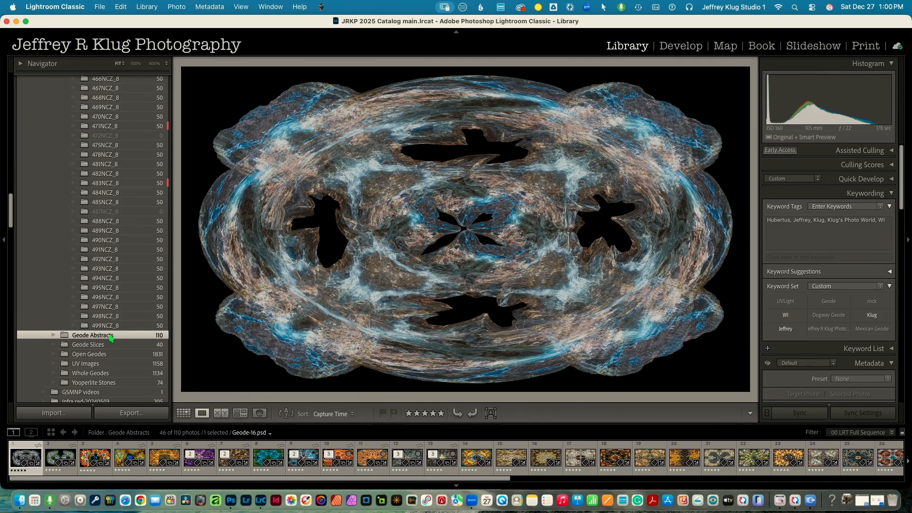